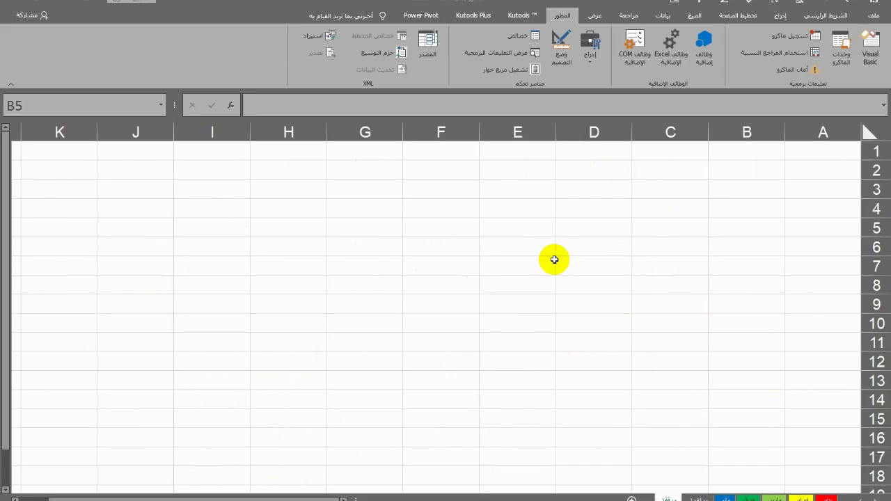
Check the Developer and Insert tabs, then review Customize the Ribbon and cancel unchanged.
left_click(695, 229)
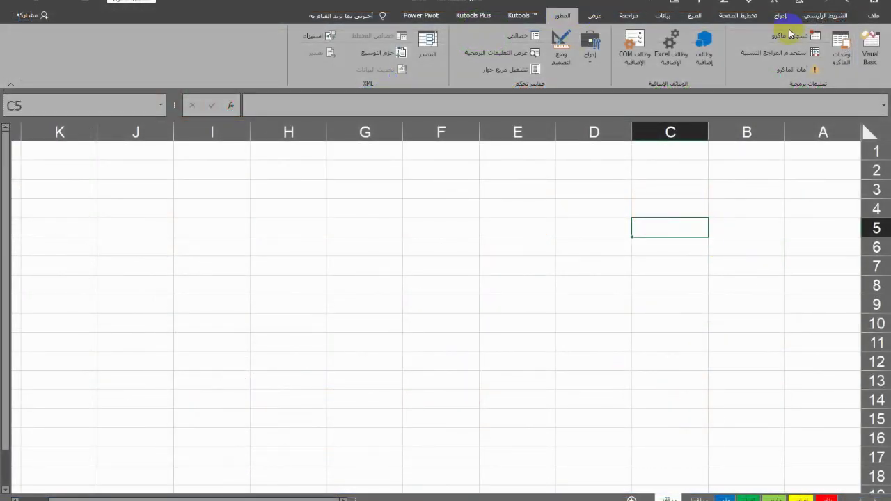
left_click(561, 52)
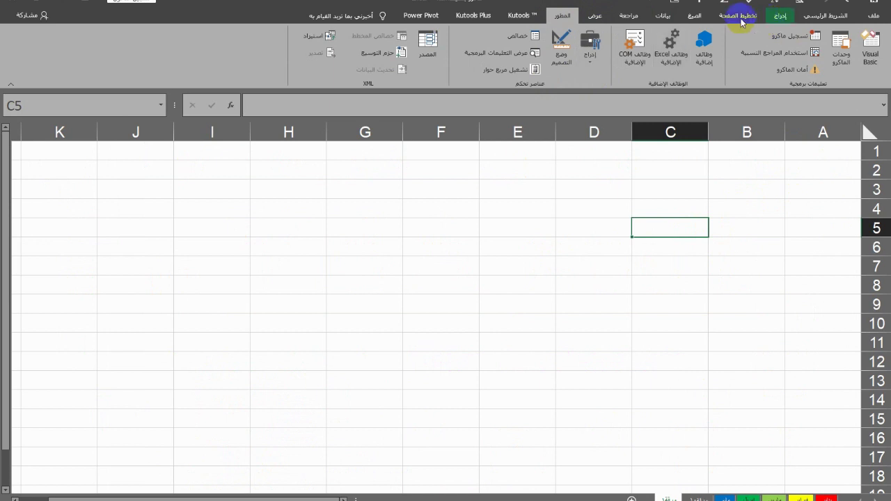
left_click(780, 15)
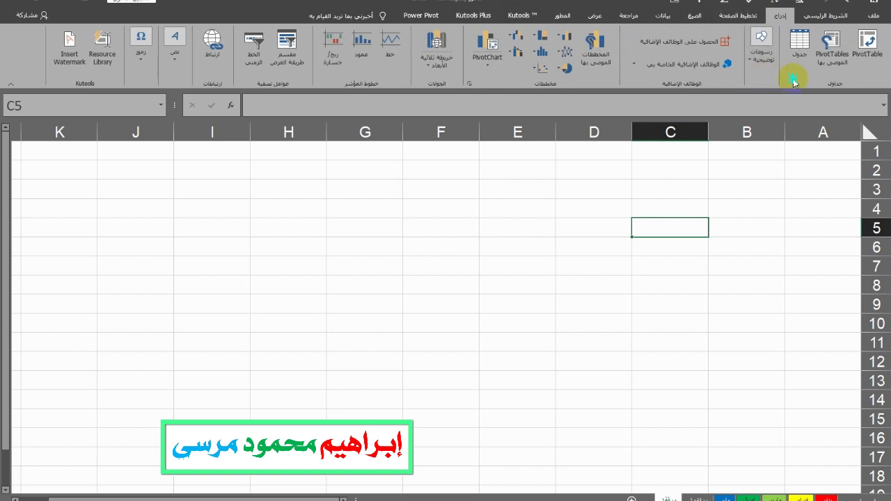
right_click(793, 83)
left_click(773, 101)
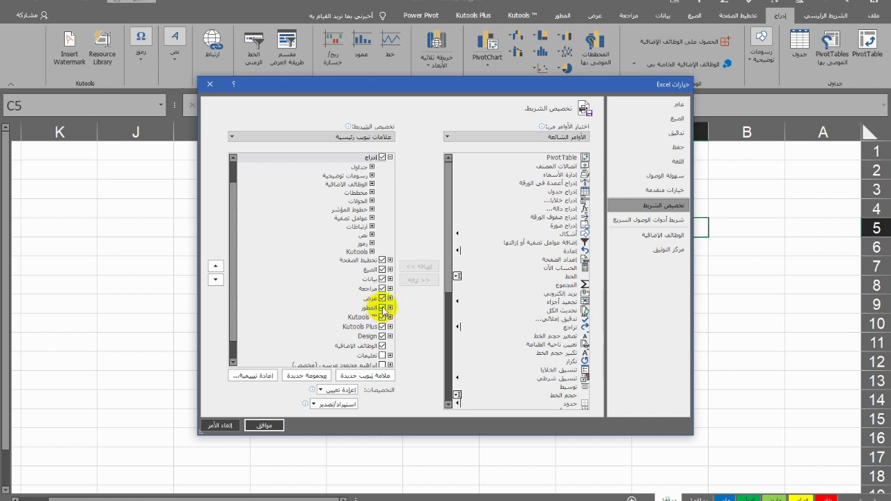
left_click(223, 426)
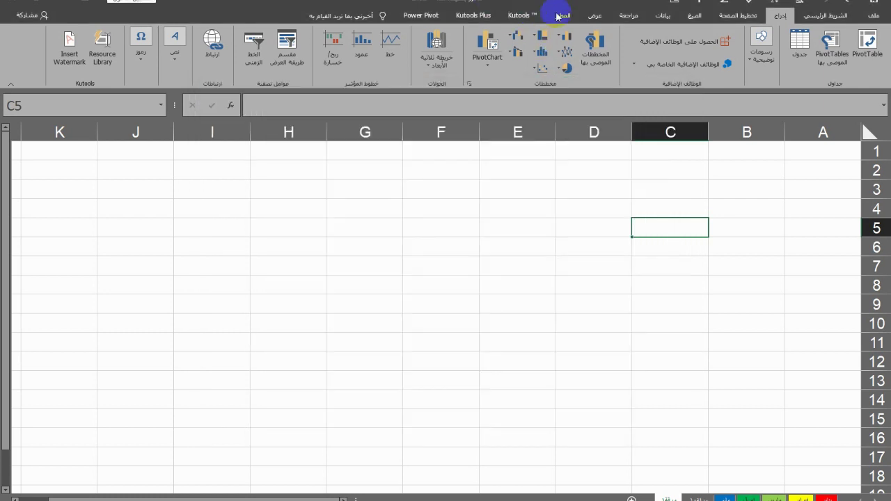
Record a new macro named تجميع with the description 'جمع ثلاث قيم'.
left_click(557, 15)
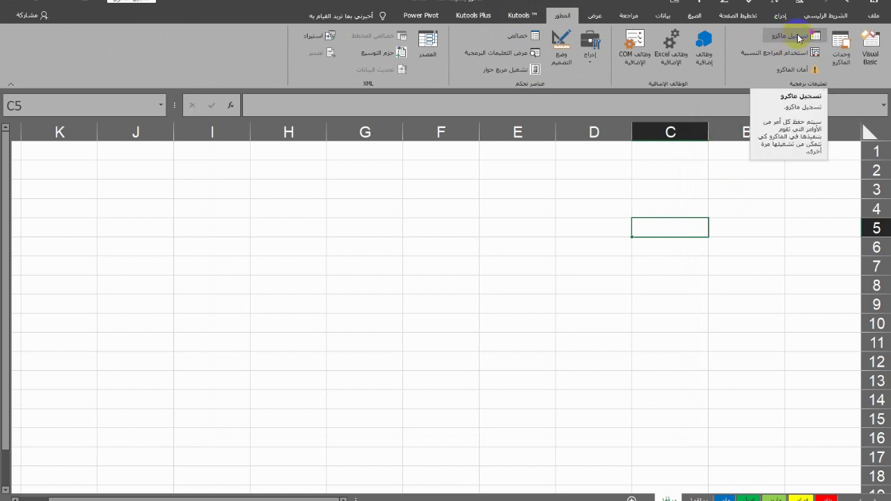
left_click(798, 34)
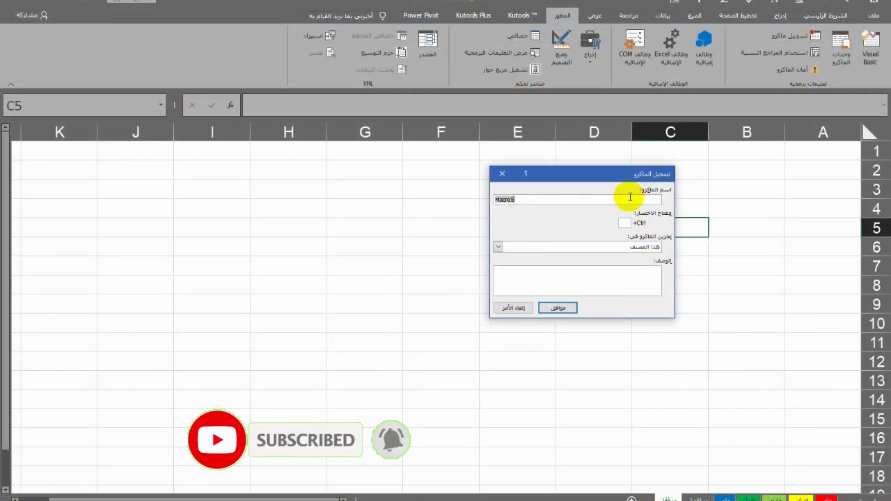
type("تجميع")
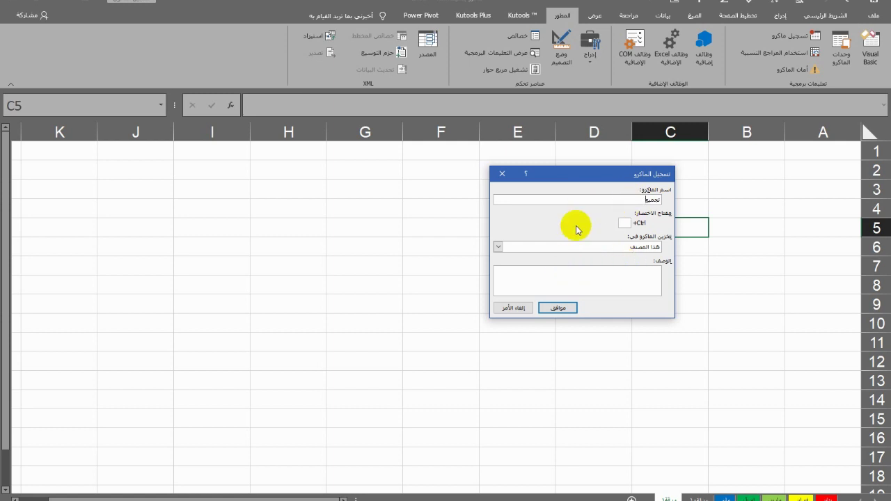
left_click(603, 276)
type("جمع ت")
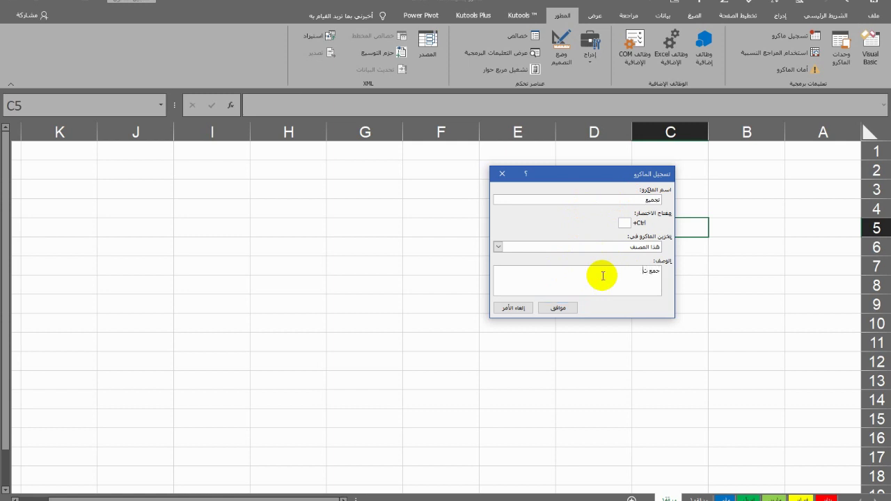
type("لاث قيم")
left_click(552, 310)
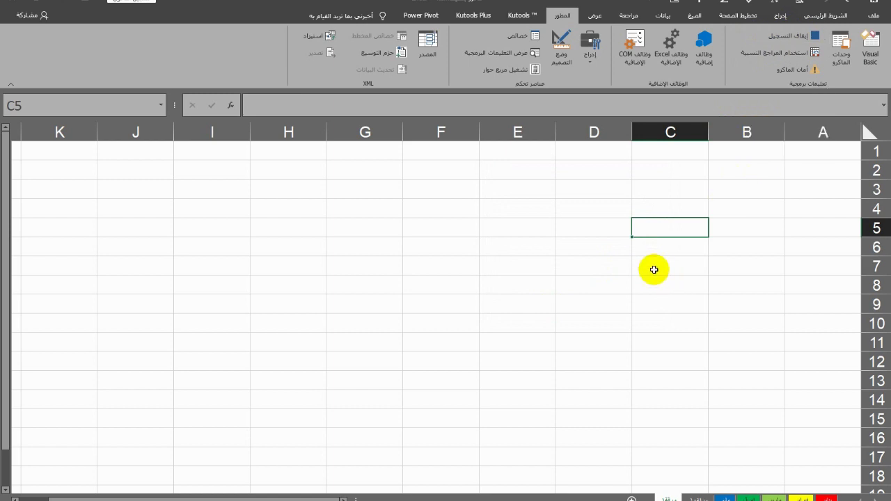
Enter 55, 55 and 44 into cells A1, B1 and C1.
left_click(829, 151)
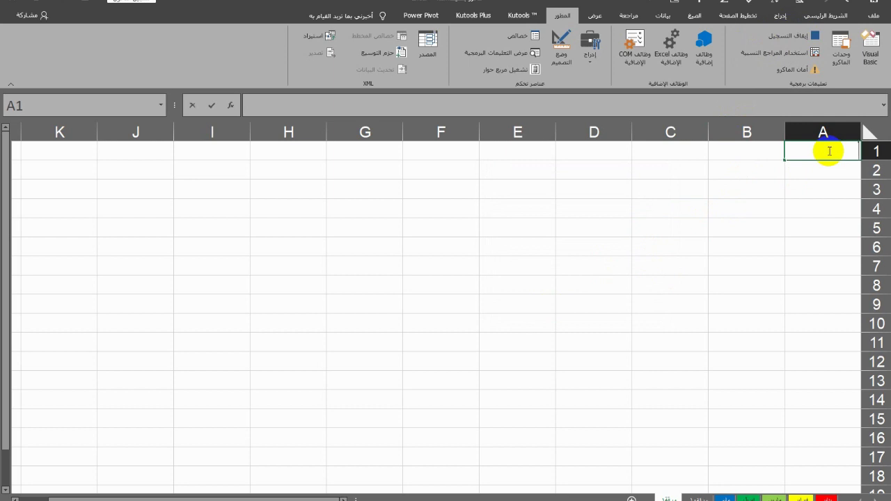
type("55")
left_click(749, 151)
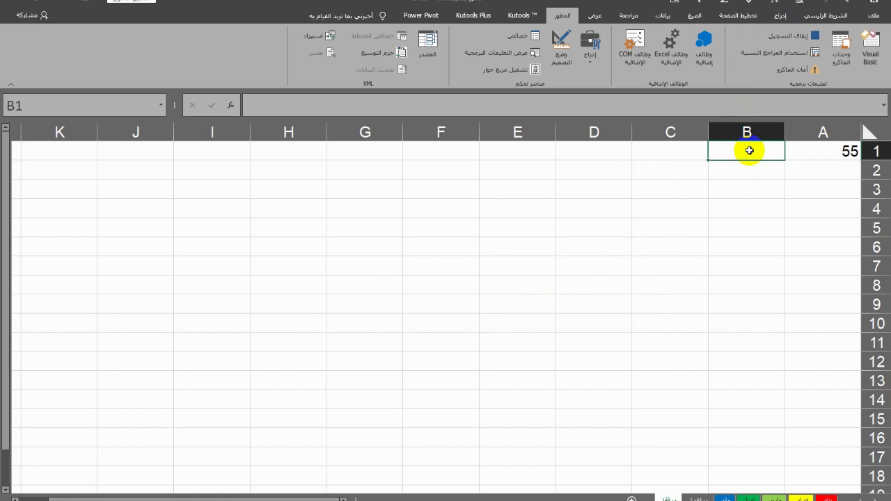
type("55")
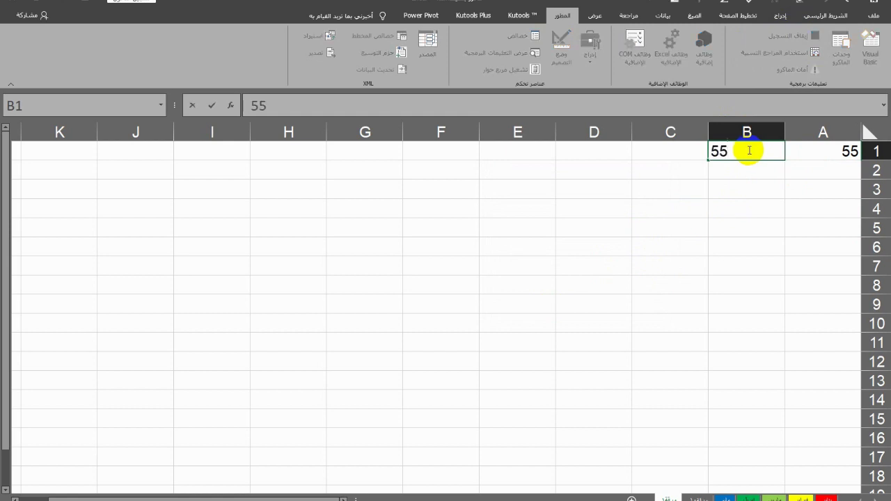
left_click(676, 151)
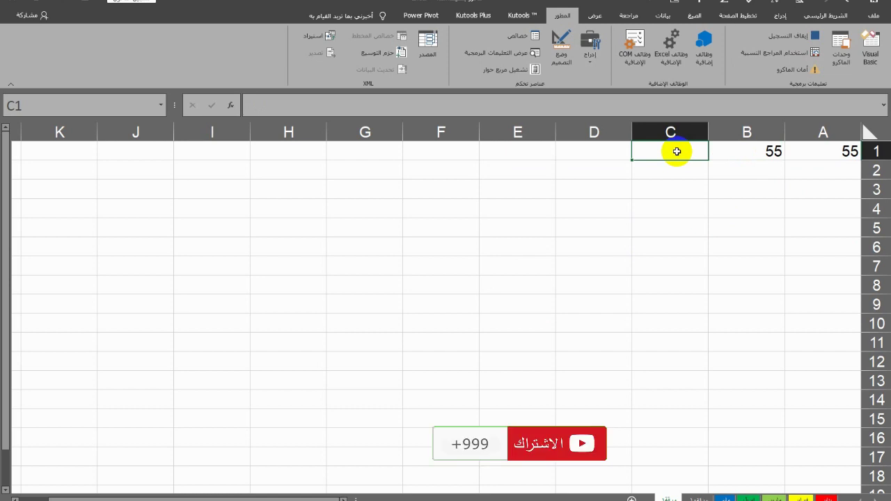
type("44")
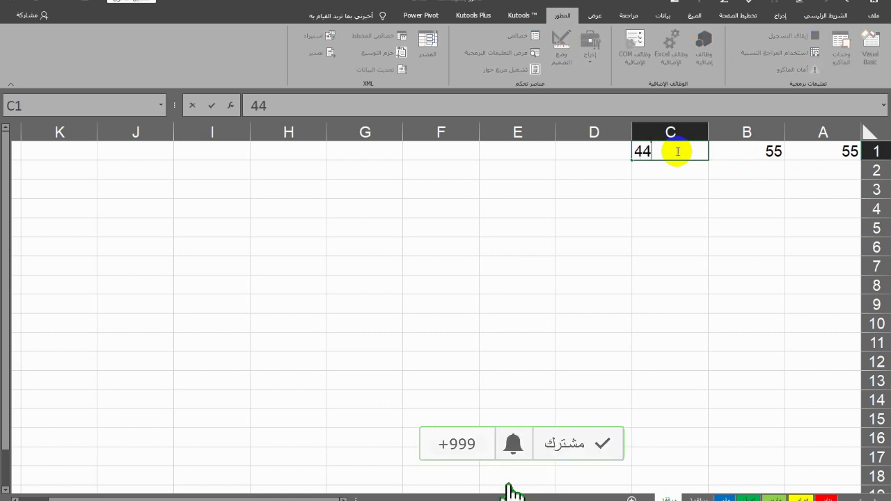
Enter the formula =A1+B1+C1 in D1, giving 154.
left_click(592, 152)
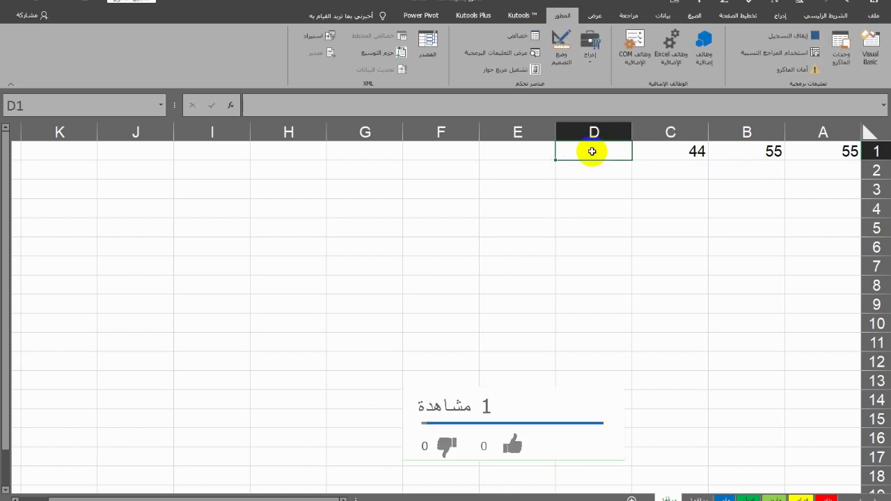
type("=")
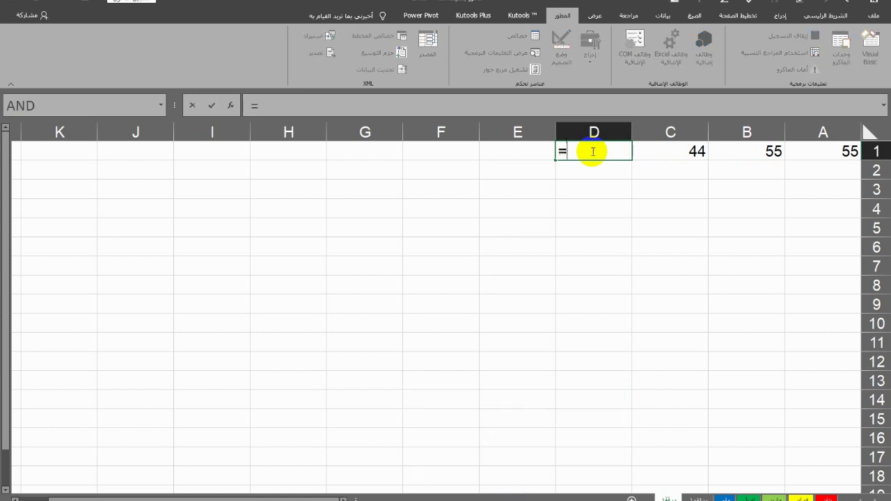
left_click(824, 152)
type("+")
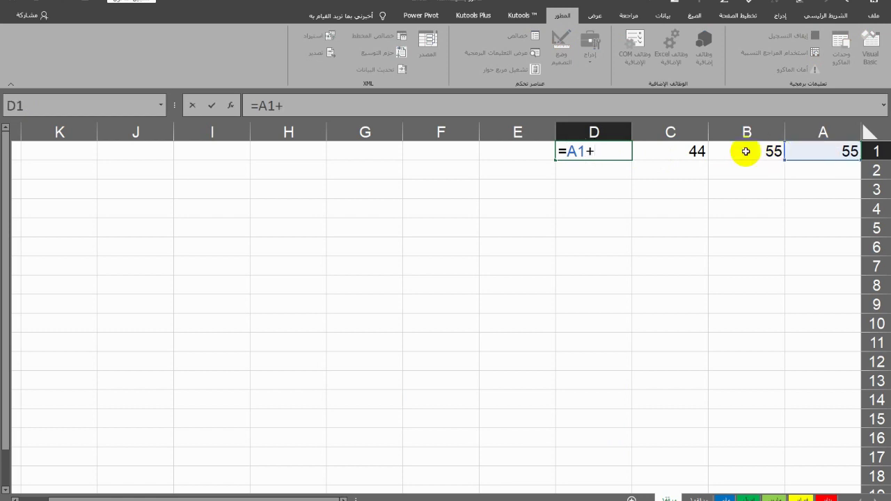
left_click(746, 151)
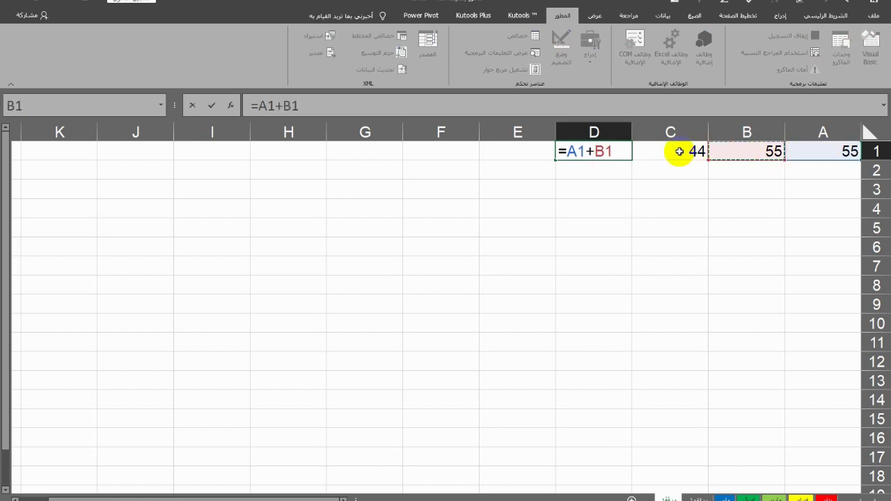
type("+")
left_click(680, 152)
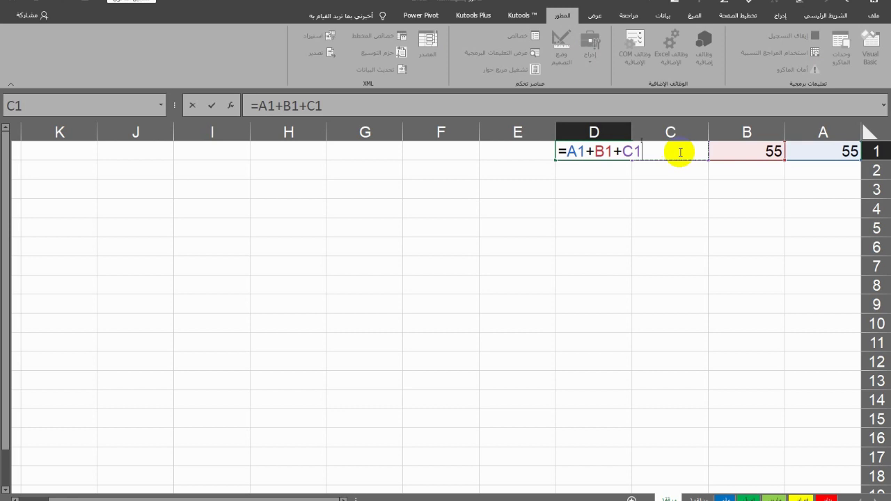
key("Return")
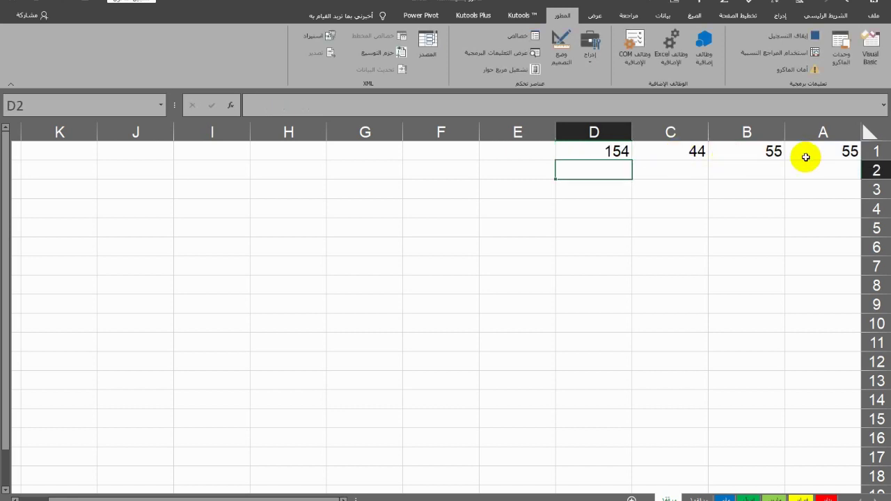
Make A1:D1 bold and stop the macro recording.
left_click_drag(824, 153, 599, 151)
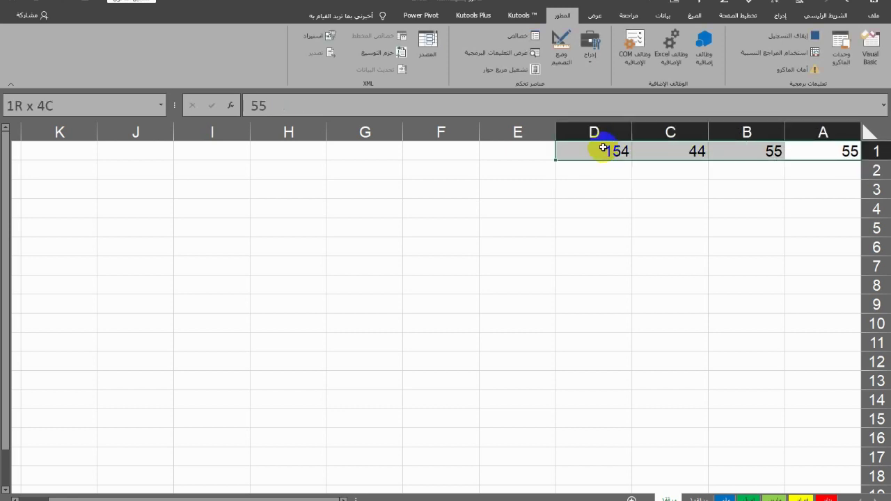
left_click(822, 16)
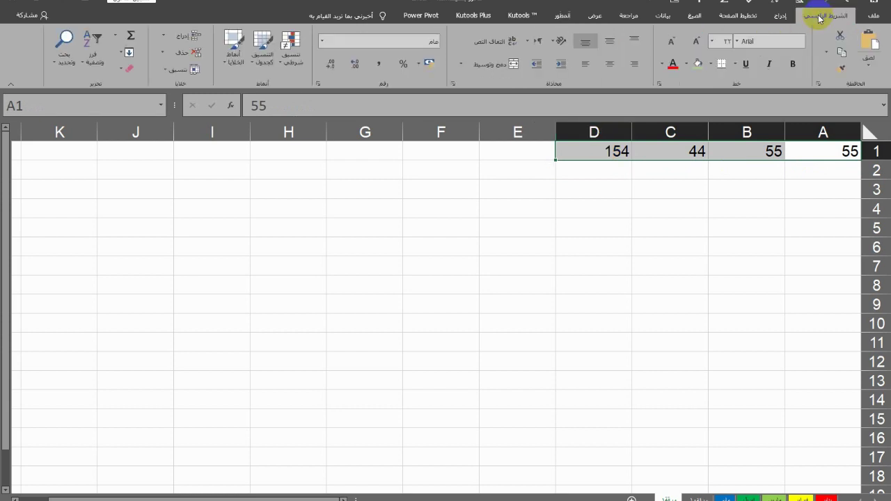
left_click(793, 64)
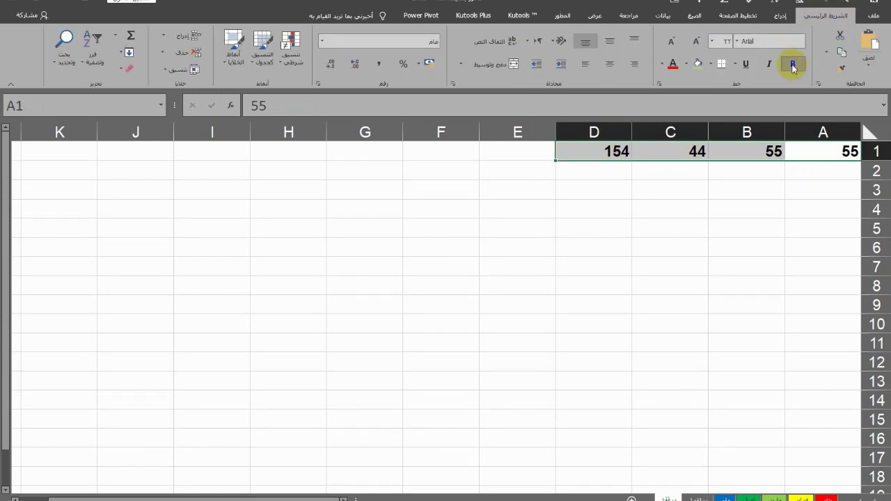
left_click(563, 15)
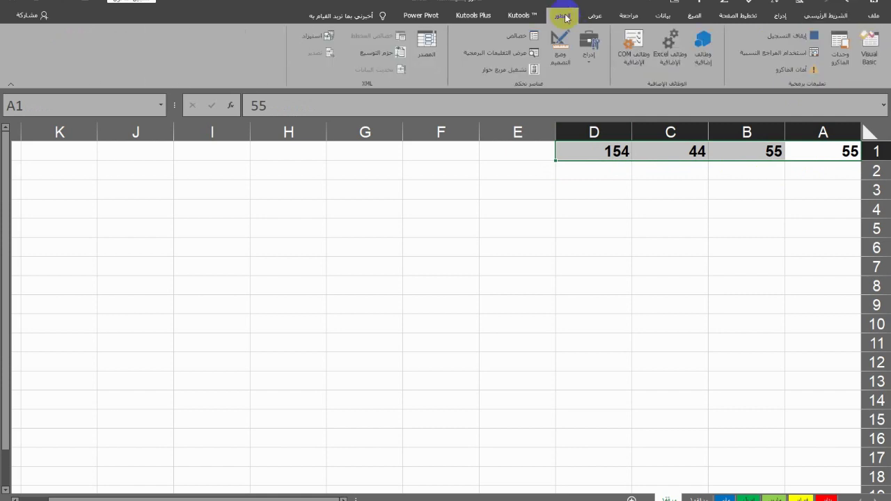
left_click(785, 34)
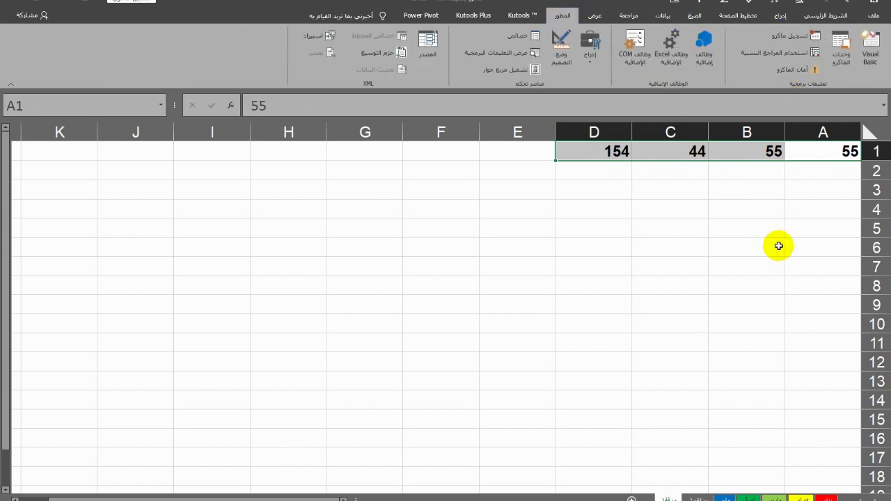
Check the row 1 values, then clear the contents of A1:D4.
left_click(731, 262)
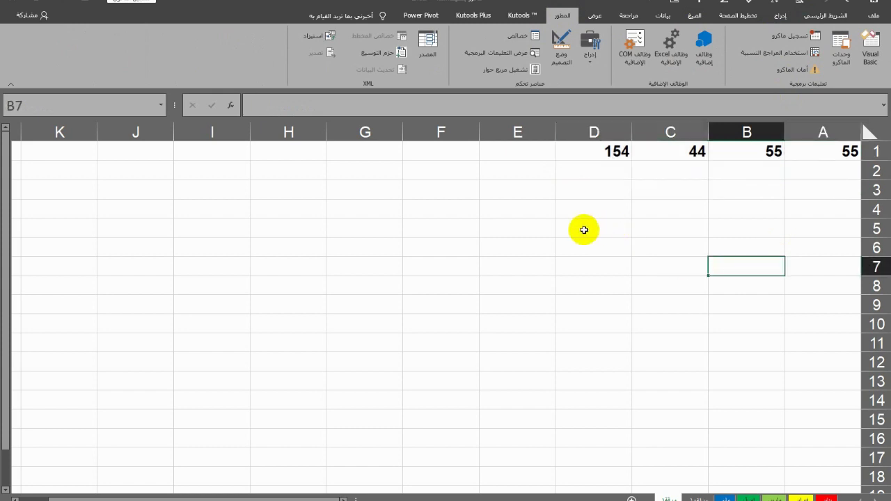
left_click(830, 150)
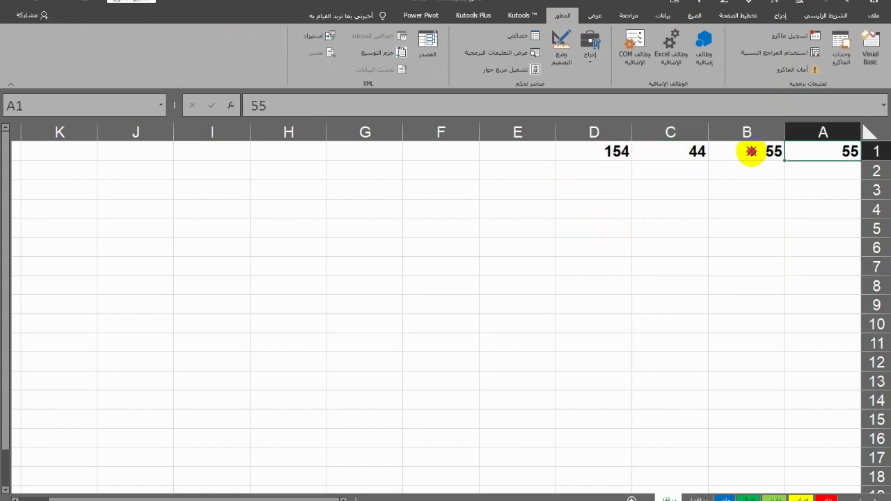
left_click(749, 149)
left_click(695, 149)
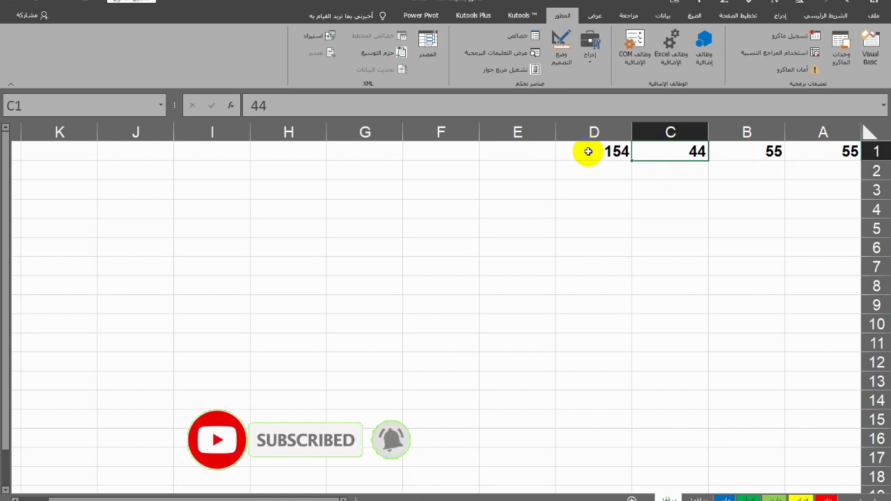
left_click_drag(592, 202, 824, 152)
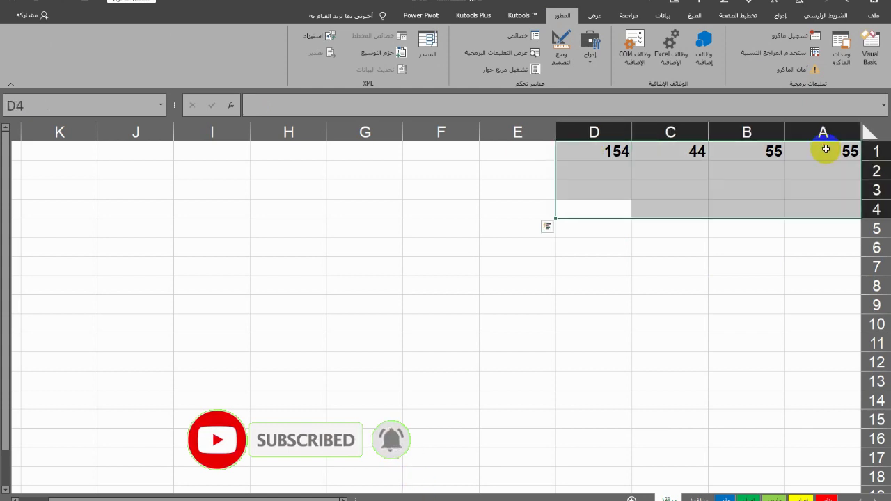
key("Delete")
Run the recorded تجميع macro to refill row 1.
left_click(764, 258)
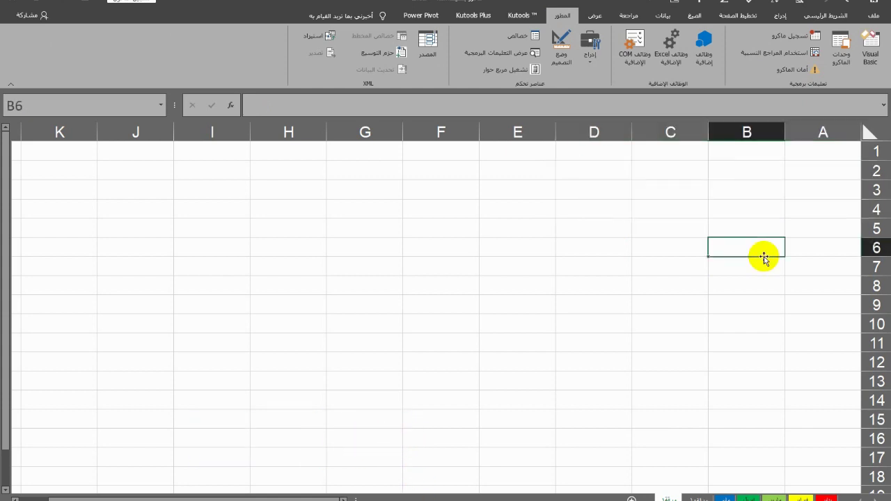
left_click(834, 64)
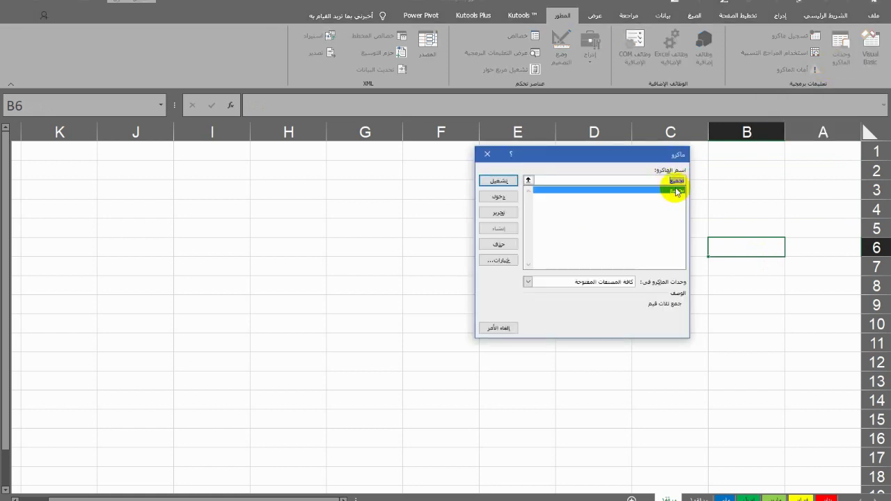
left_click(494, 181)
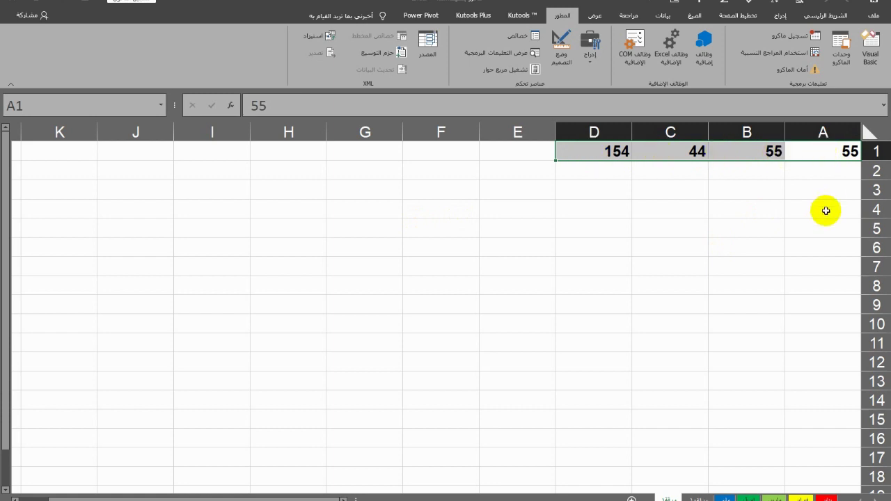
Open the تجميع macro's code for editing in the VBA editor.
left_click(676, 224)
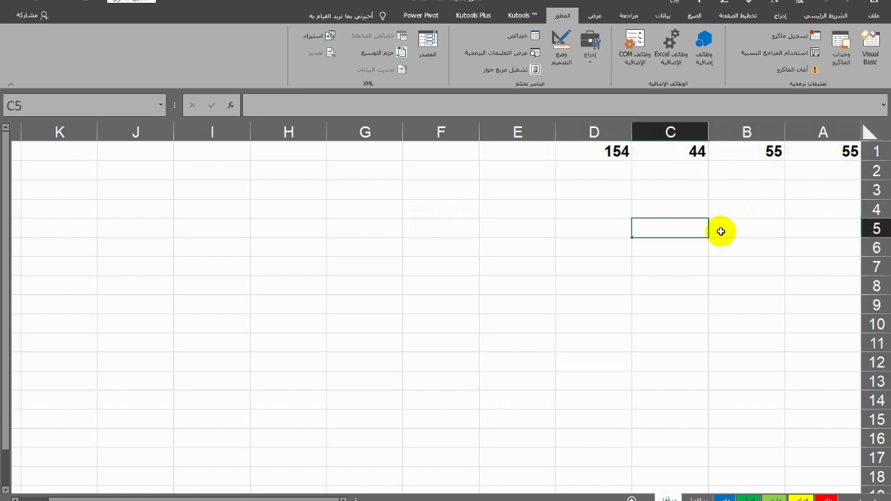
left_click(841, 60)
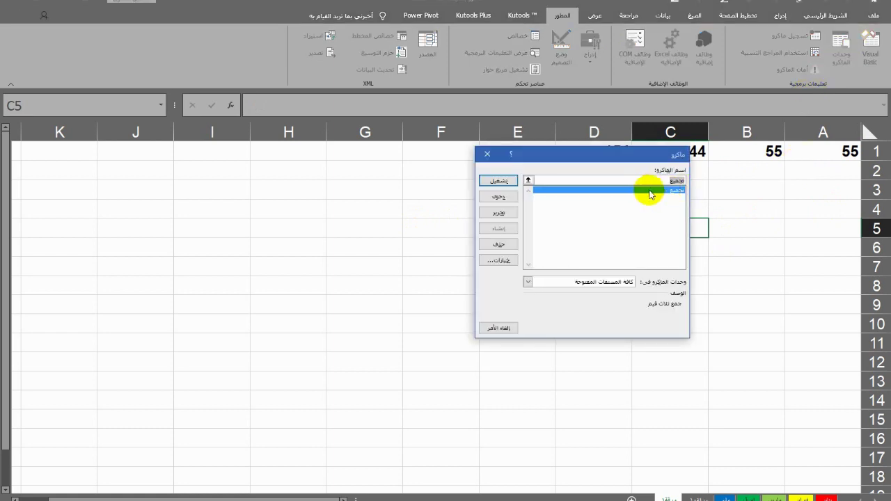
left_click(497, 212)
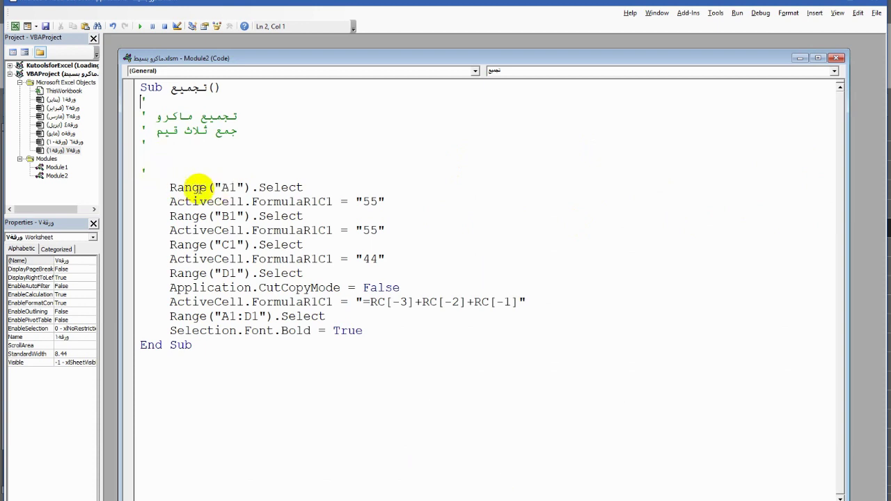
Review the code lines that select A1, B1 and C1 and write their values.
left_click_drag(169, 187, 311, 188)
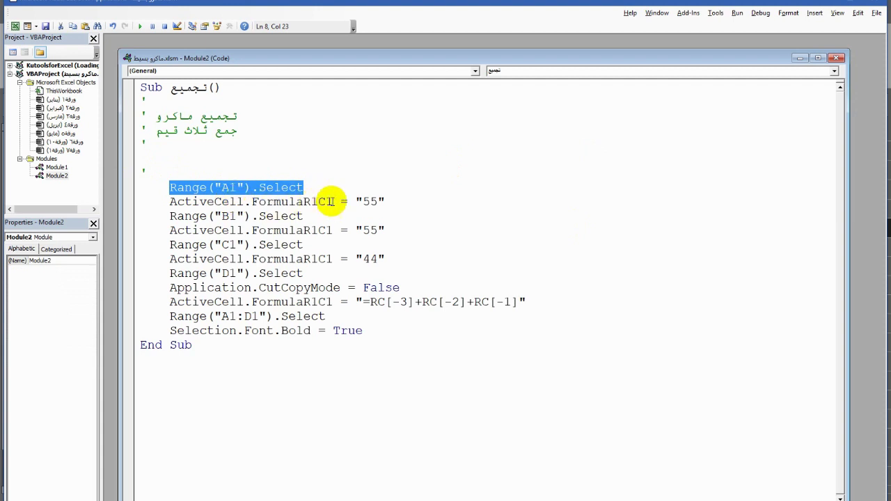
double_click(370, 202)
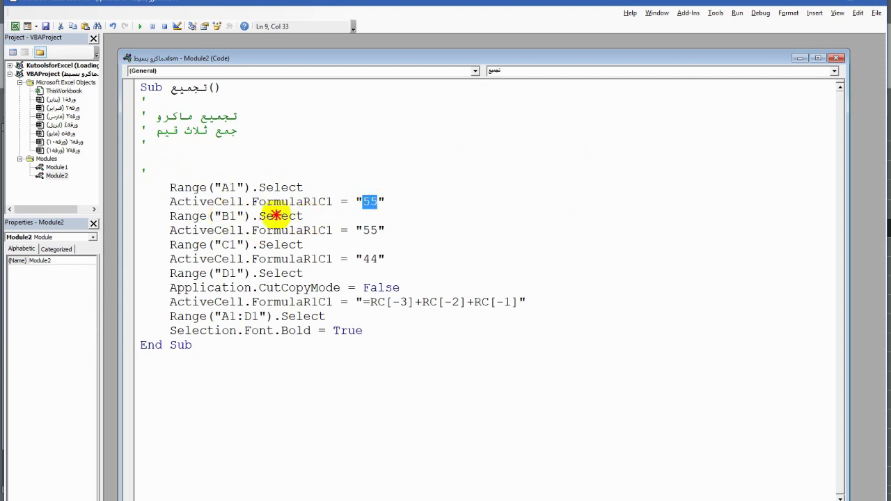
left_click(148, 212)
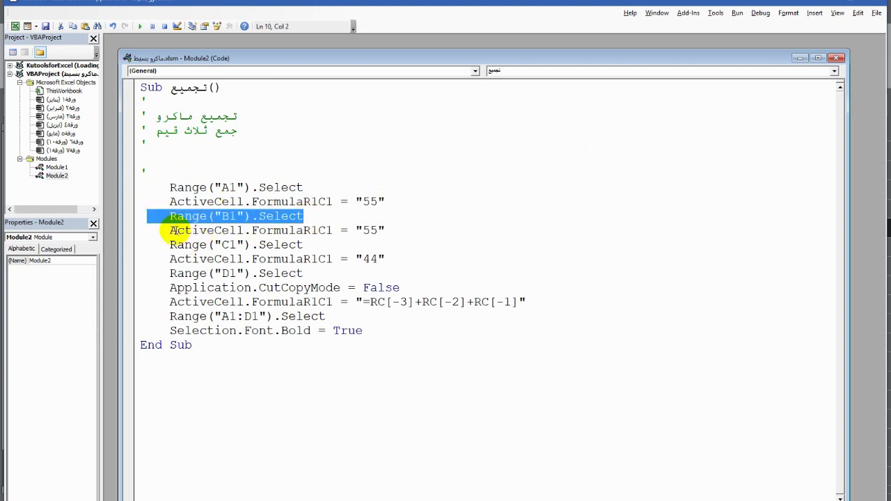
left_click_drag(178, 231, 390, 231)
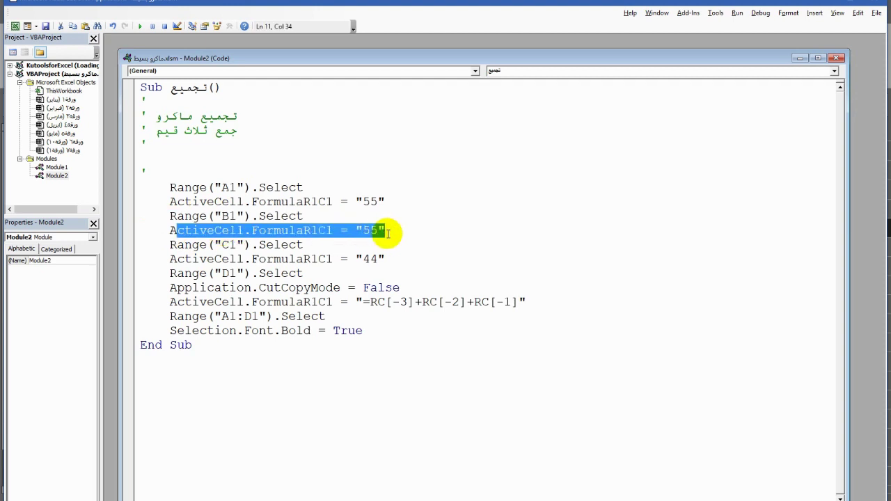
left_click_drag(169, 244, 318, 244)
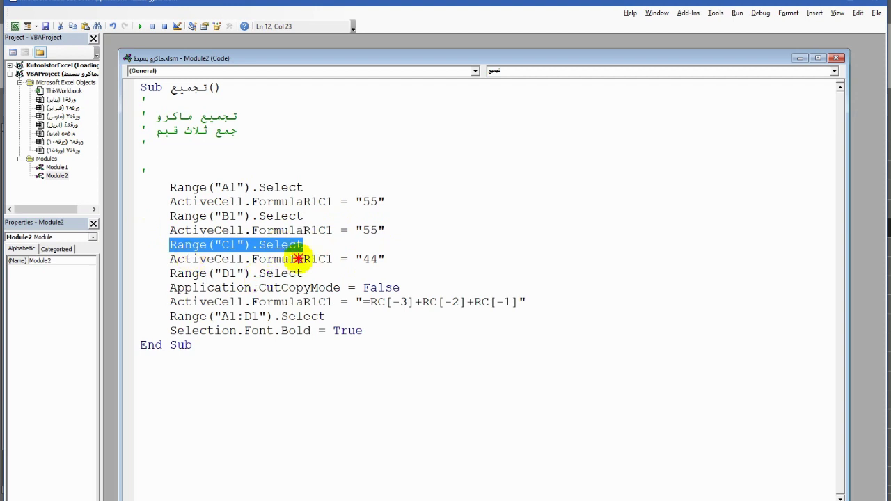
left_click_drag(191, 259, 376, 259)
Replace 44 with 100 on the C1 value line, leaving the D1 formula intact.
left_click(395, 258)
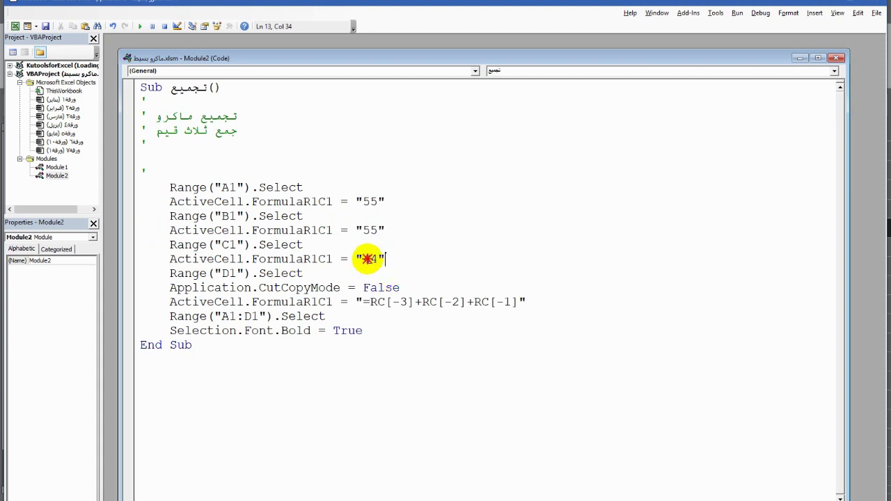
left_click(362, 259)
type("100")
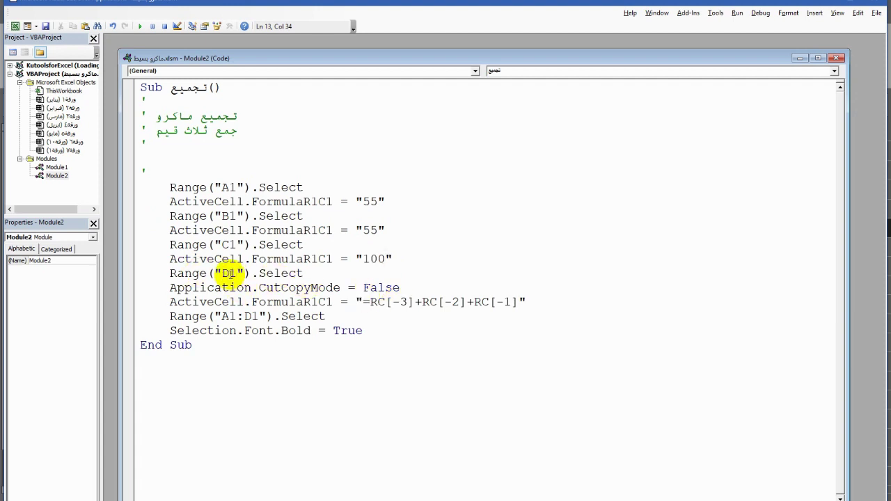
left_click_drag(303, 273, 169, 274)
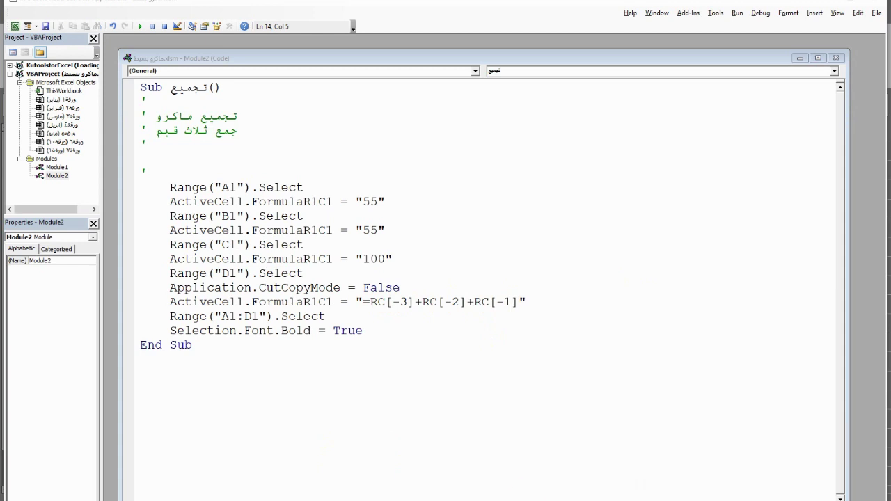
mouse_move(515, 500)
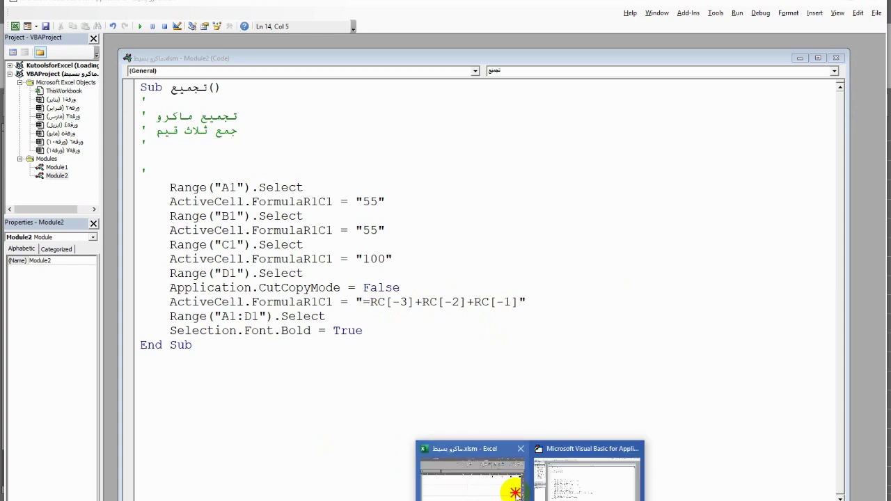
left_click(513, 483)
left_click(620, 155)
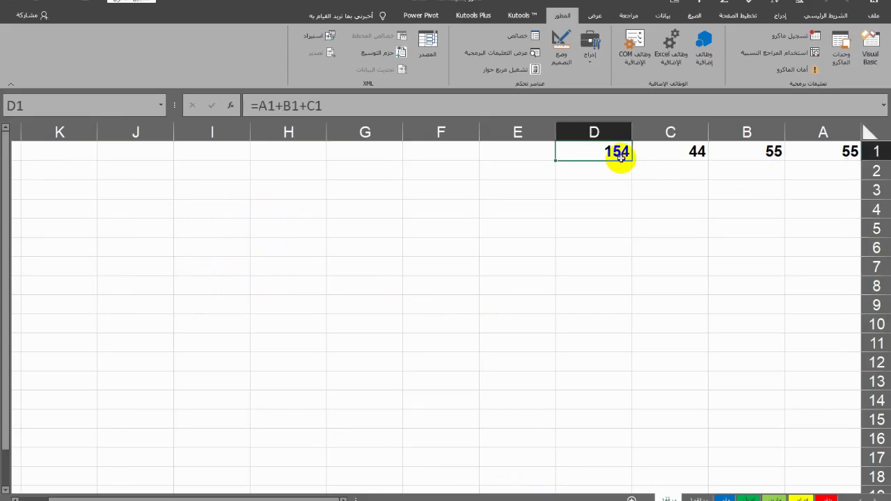
left_click(812, 153)
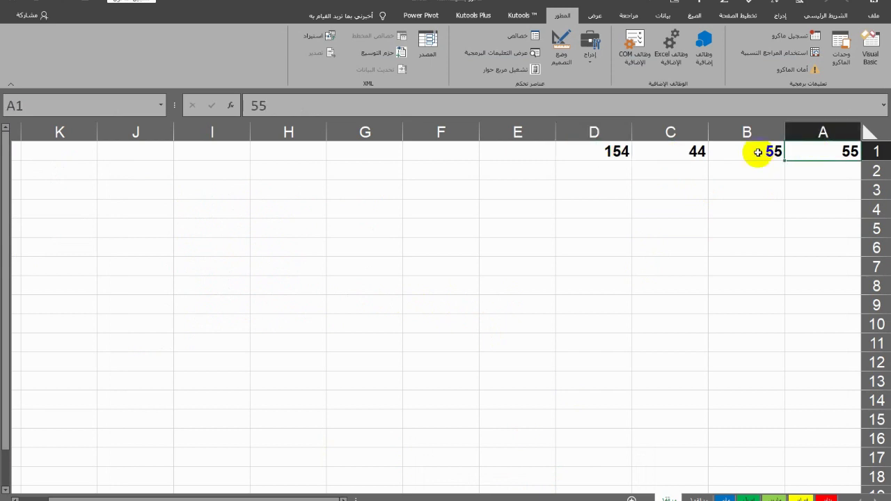
left_click(758, 152)
left_click(670, 150)
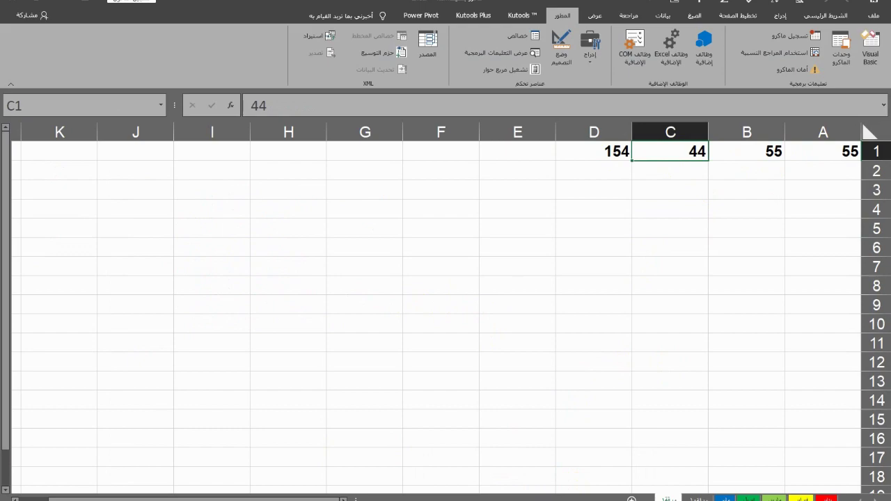
left_click(578, 474)
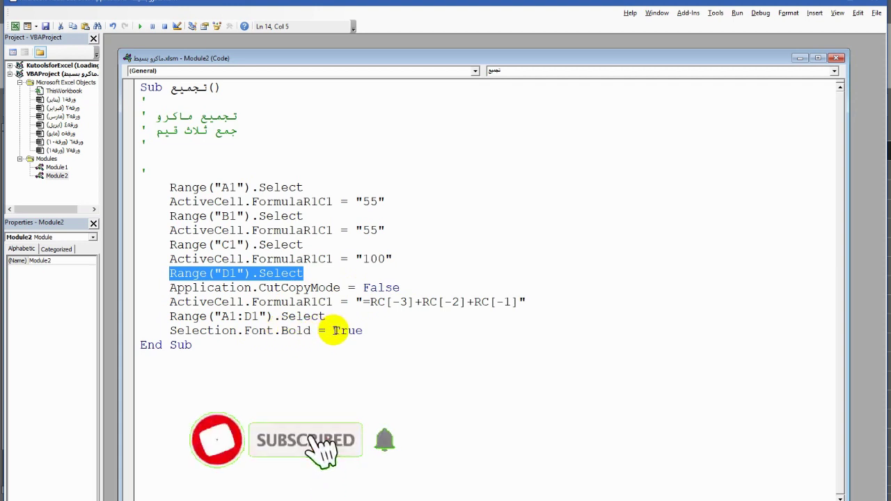
Change True to False on the Selection.Font.Bold line.
double_click(340, 331)
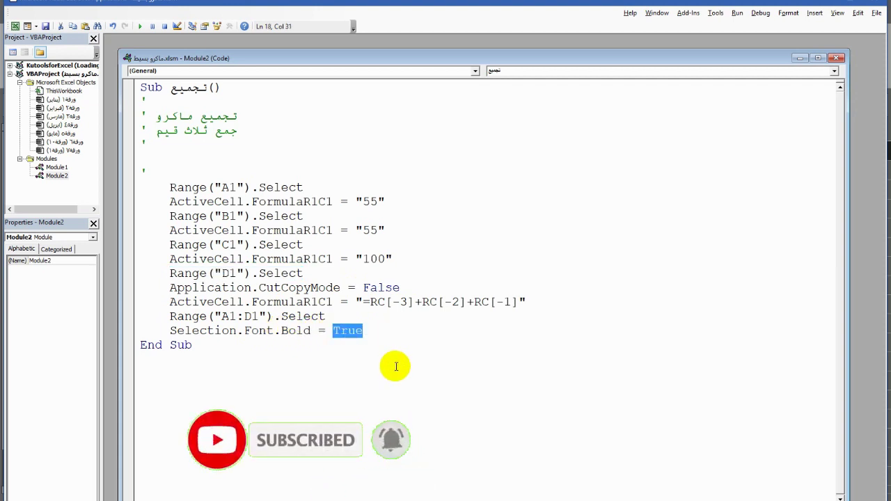
type("بش")
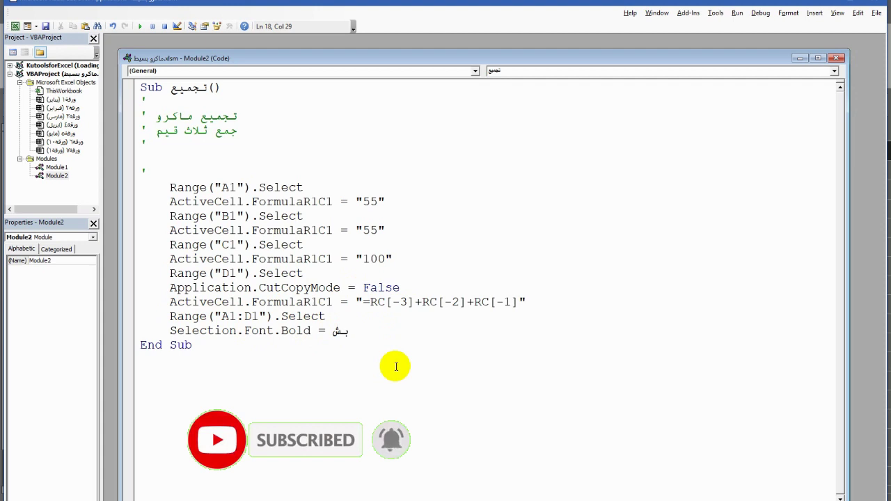
key("BackSpace")
key("BackSpace")
type("False")
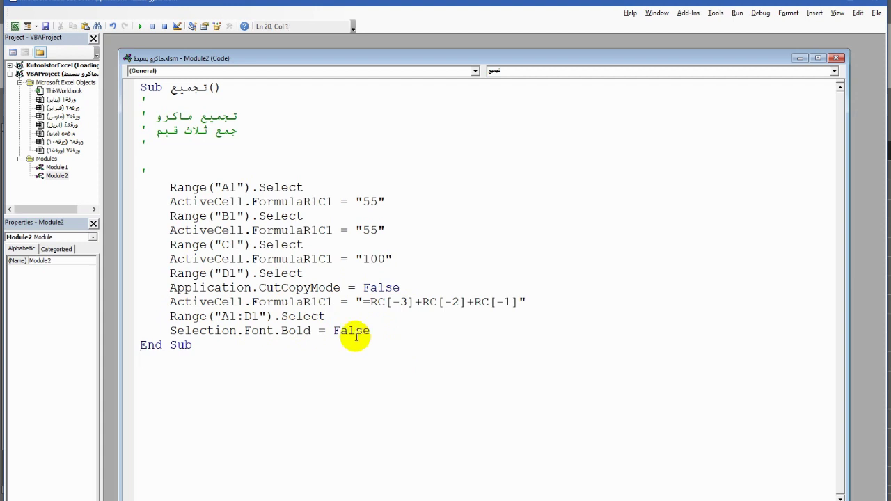
left_click_drag(334, 330, 370, 330)
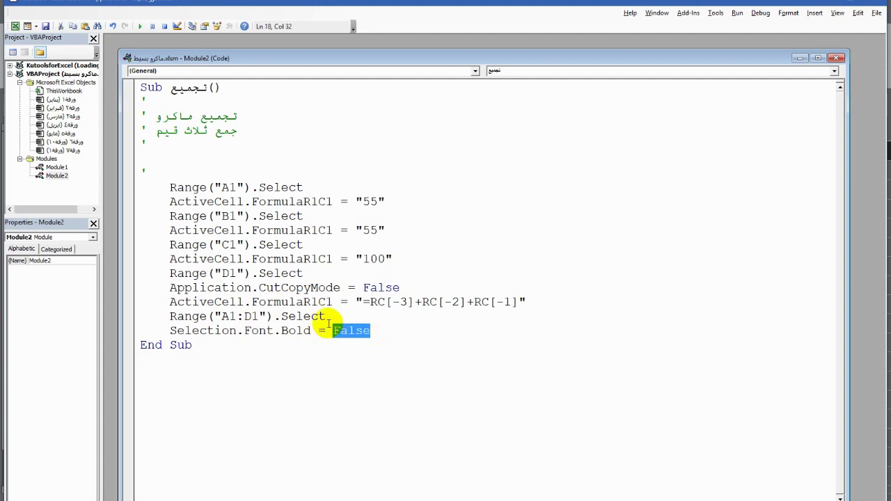
left_click(304, 302)
left_click(225, 172)
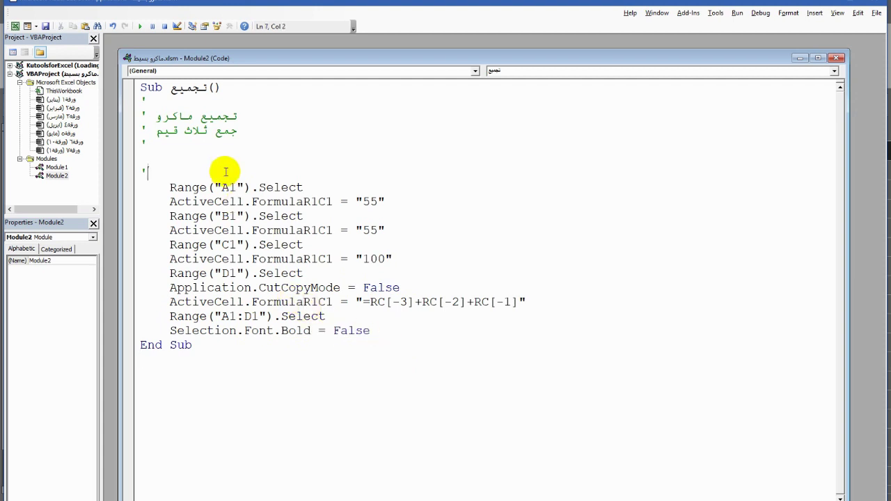
Delete the existing comment lines at the top of the macro.
left_click(169, 188)
left_click(163, 152)
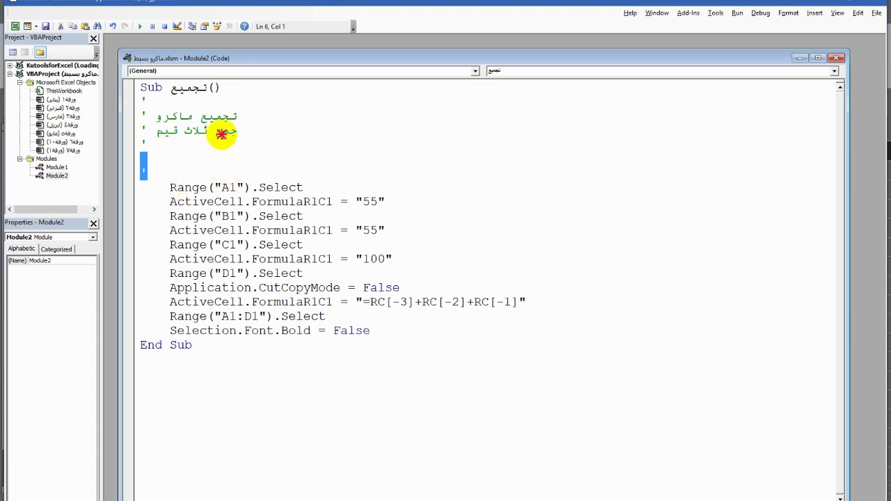
left_click_drag(163, 152, 238, 96)
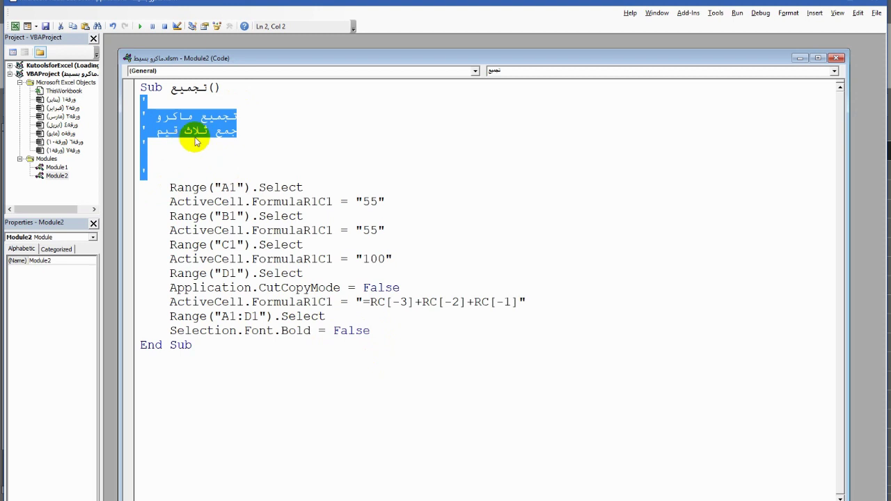
key("Delete")
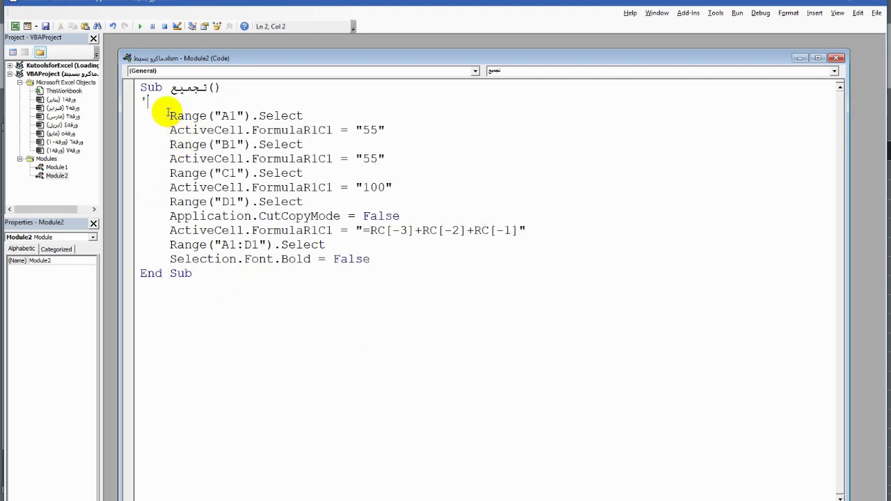
Add a comment line crediting the macro's designer above the A1 statement.
left_click(169, 116)
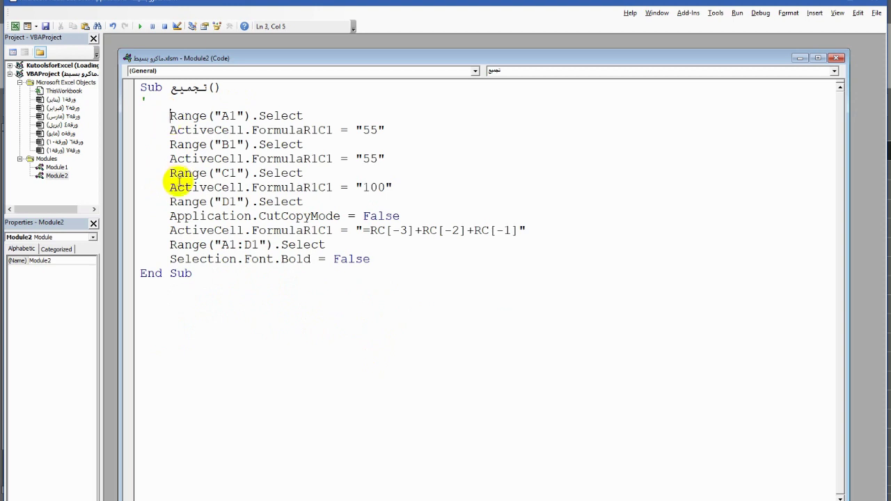
key("Return")
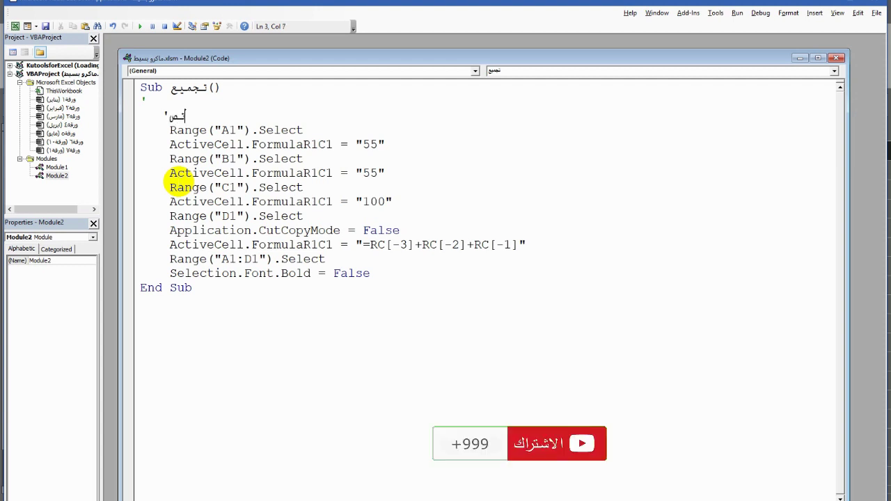
type("صميم ")
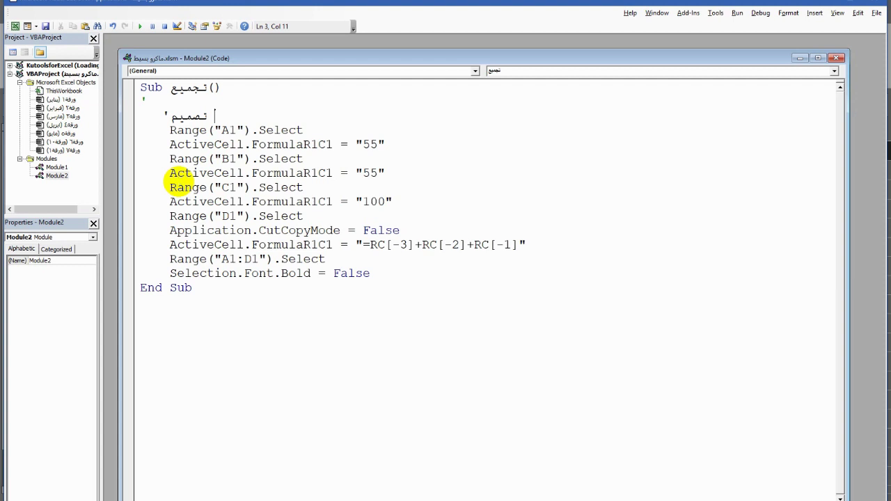
type("ابراهيم محمو")
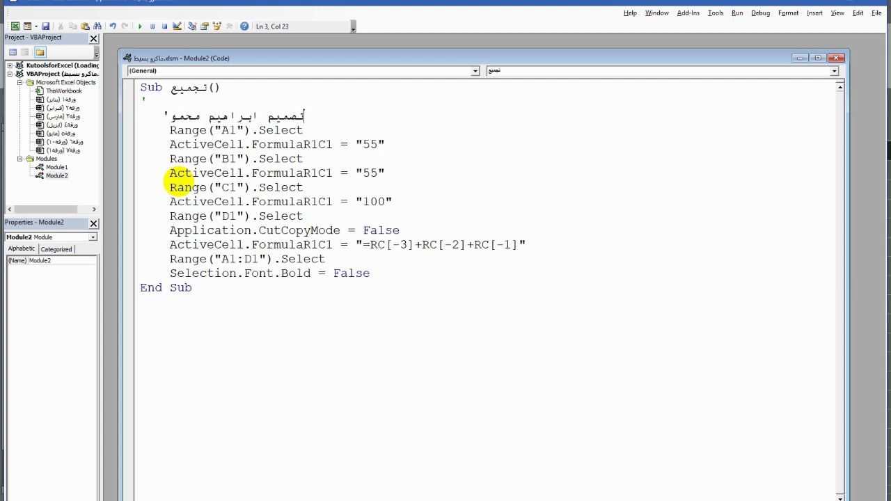
type("د مرسي")
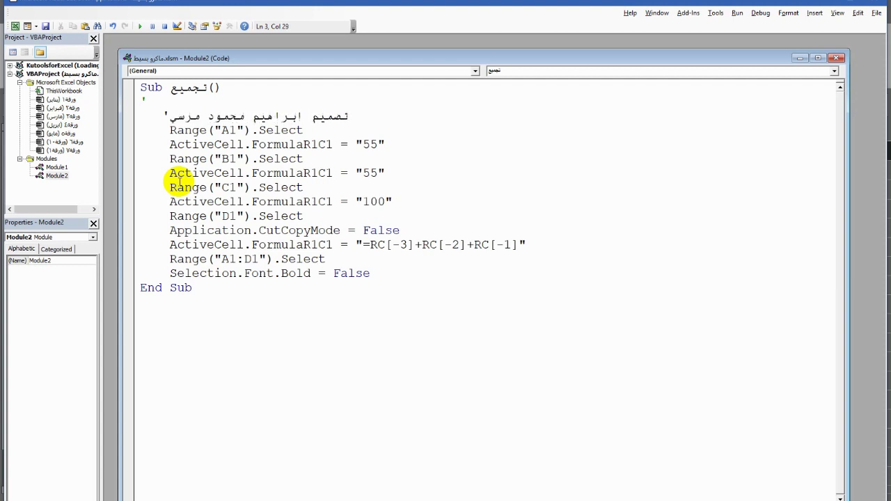
left_click(222, 230)
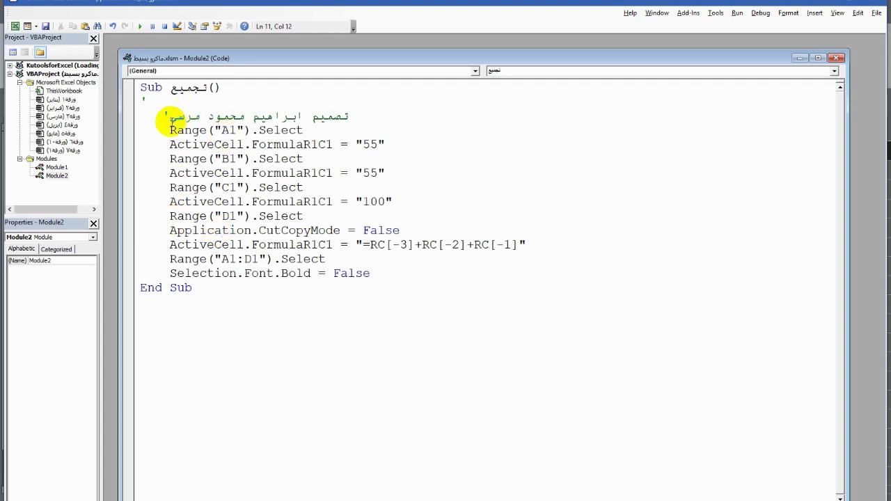
Check the new credit comment and the Bold = False line.
left_click_drag(159, 115, 364, 115)
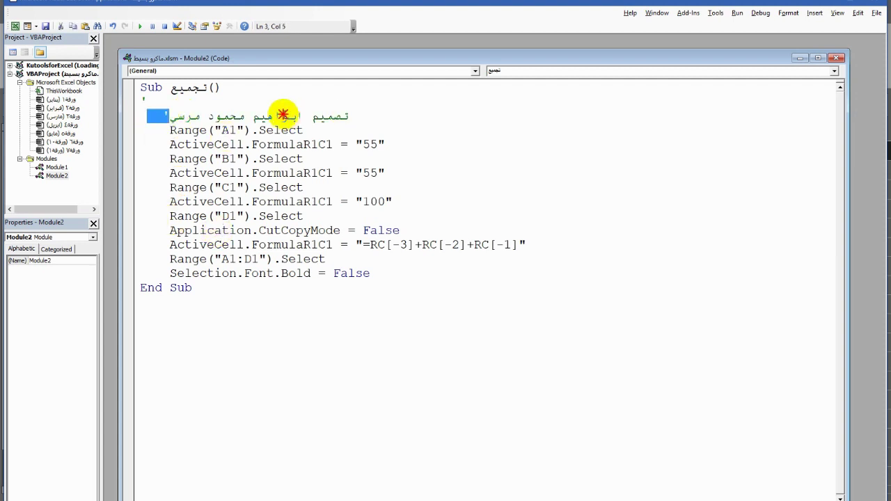
left_click(283, 115)
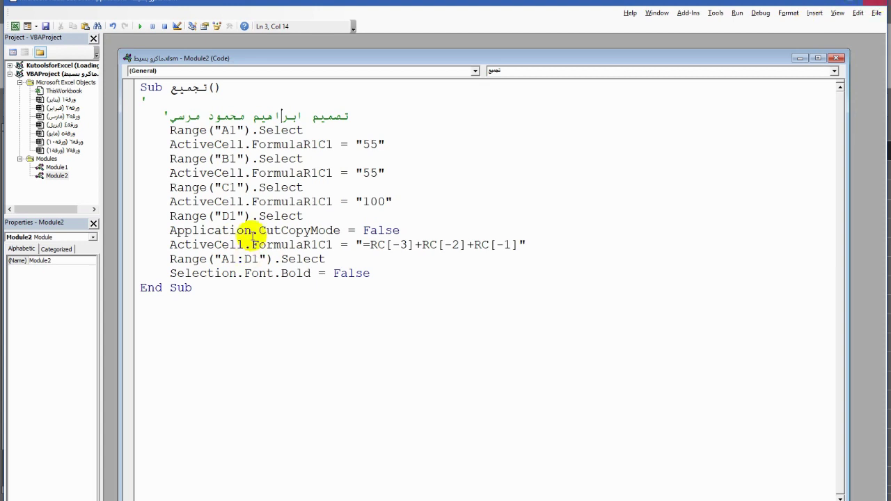
double_click(361, 273)
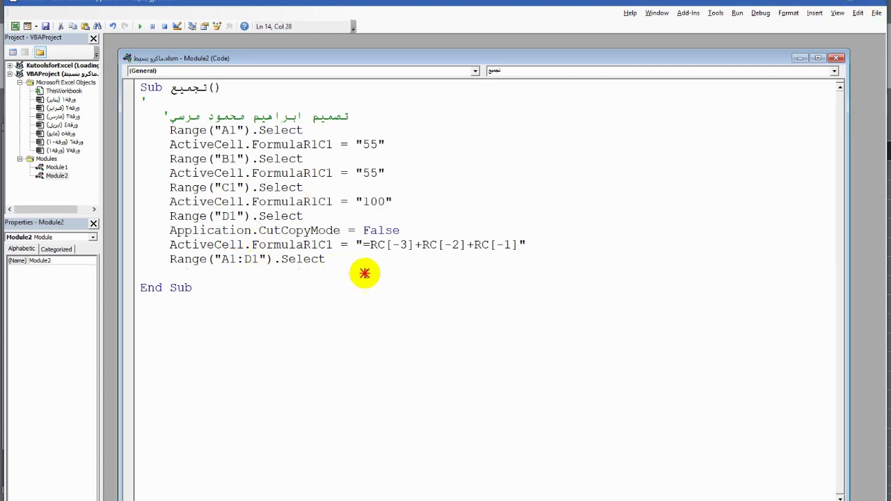
left_click(392, 245)
Return to the worksheet and clear the contents of columns A through D.
left_click(880, 3)
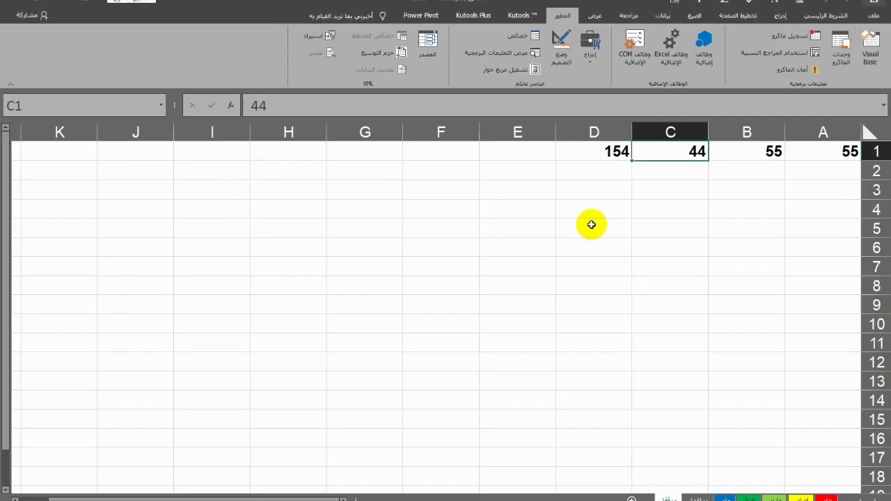
left_click(591, 224)
left_click(594, 132)
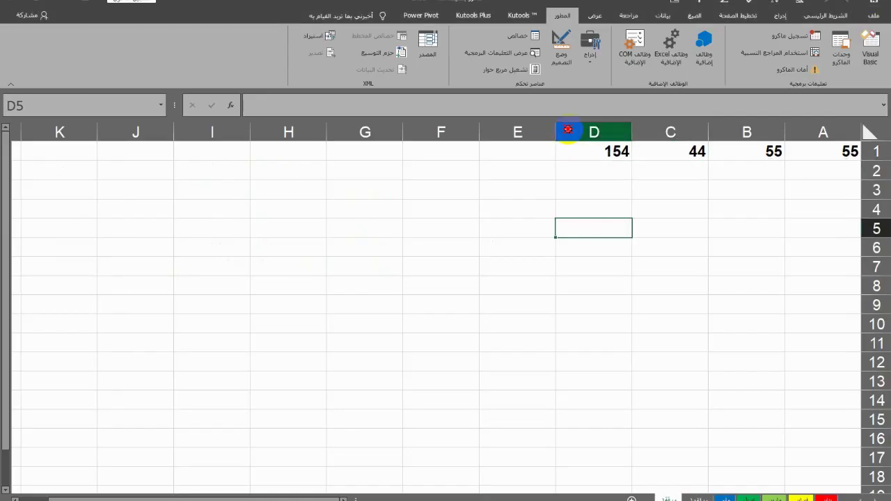
left_click_drag(600, 130, 818, 131)
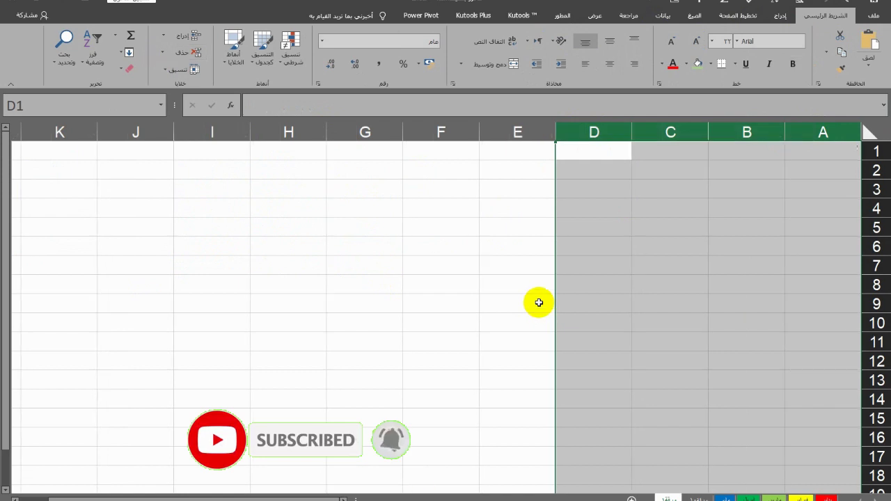
left_click(537, 304)
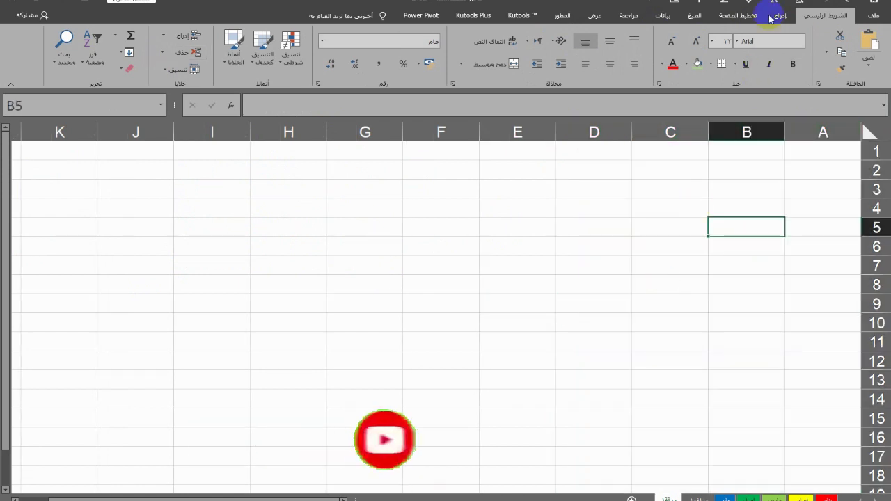
Run the edited تجميع macro, refilling row 1 with 55, 55, 100 and 210.
left_click(557, 15)
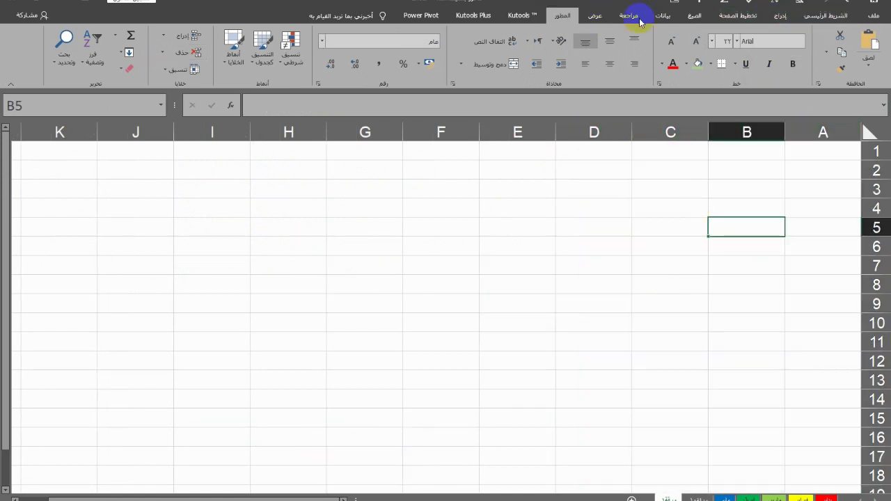
left_click(838, 73)
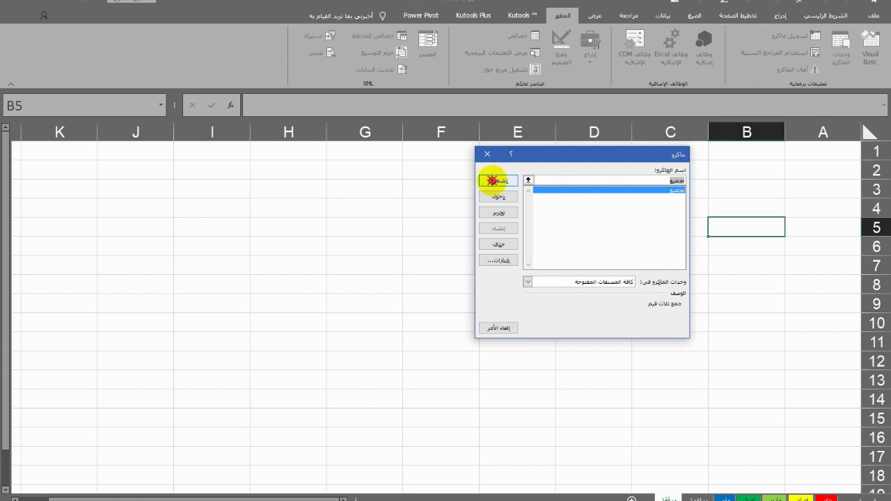
left_click(496, 181)
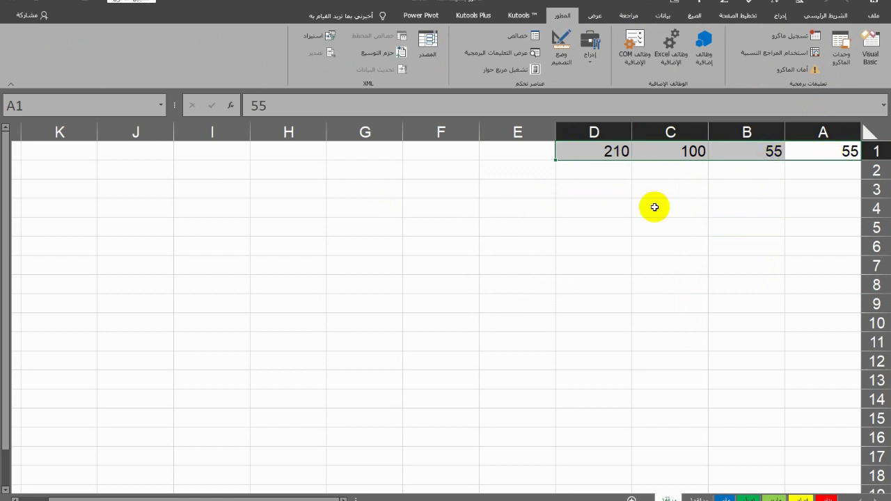
left_click(819, 20)
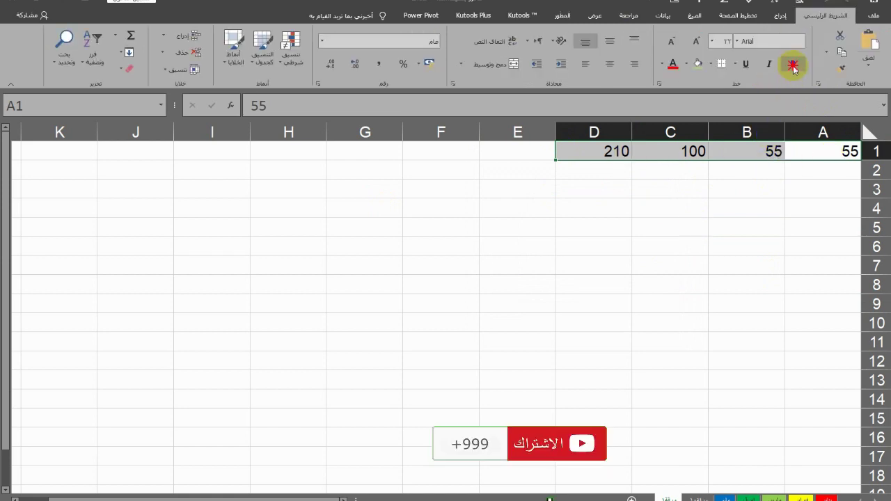
left_click(793, 64)
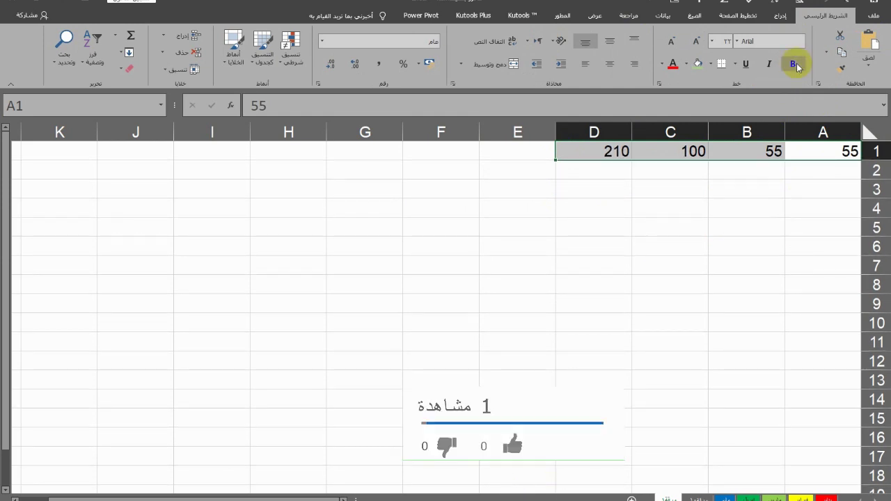
left_click(701, 194)
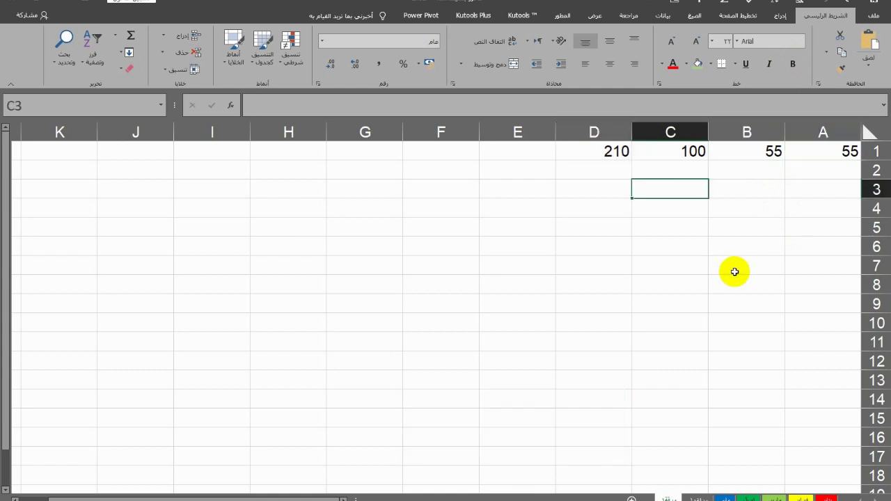
left_click(825, 204)
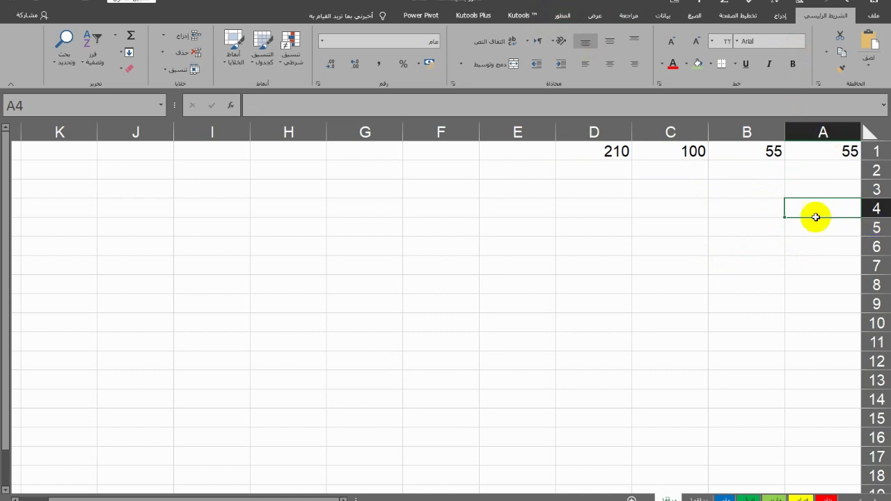
left_click(561, 16)
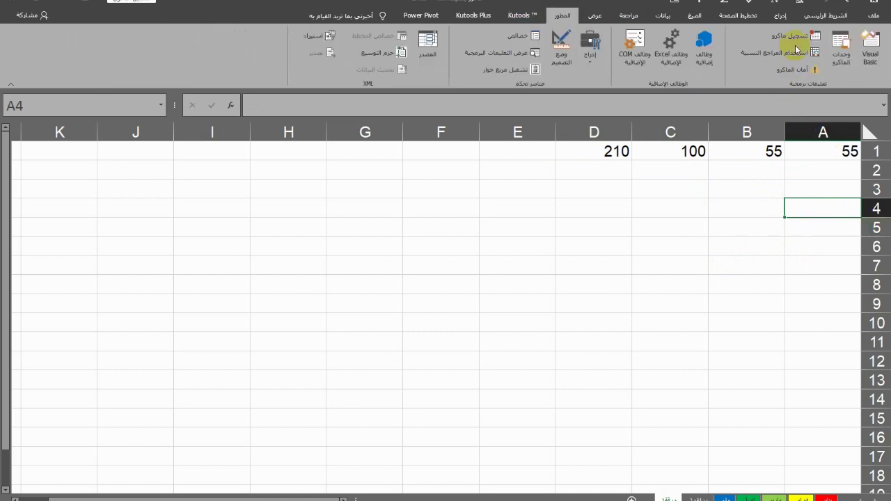
Start a new macro recording and enter 2, 5 and 5 into A4:C4.
left_click(796, 38)
type("مجموع")
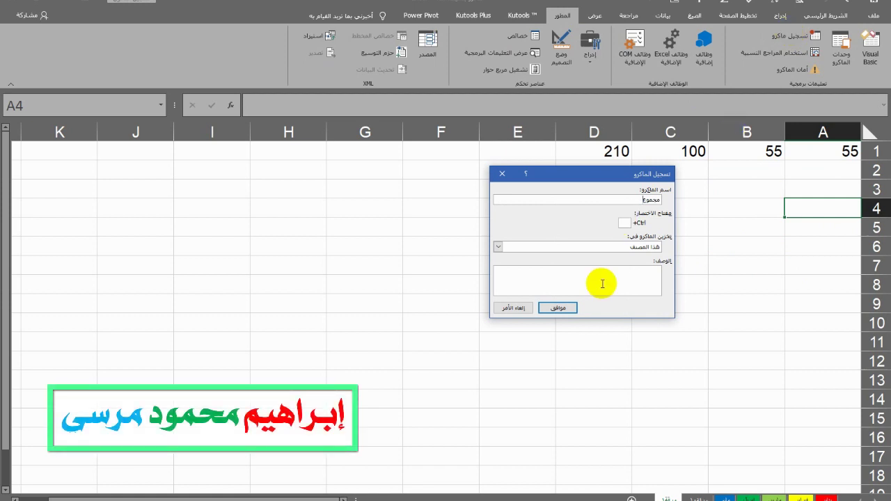
left_click(563, 307)
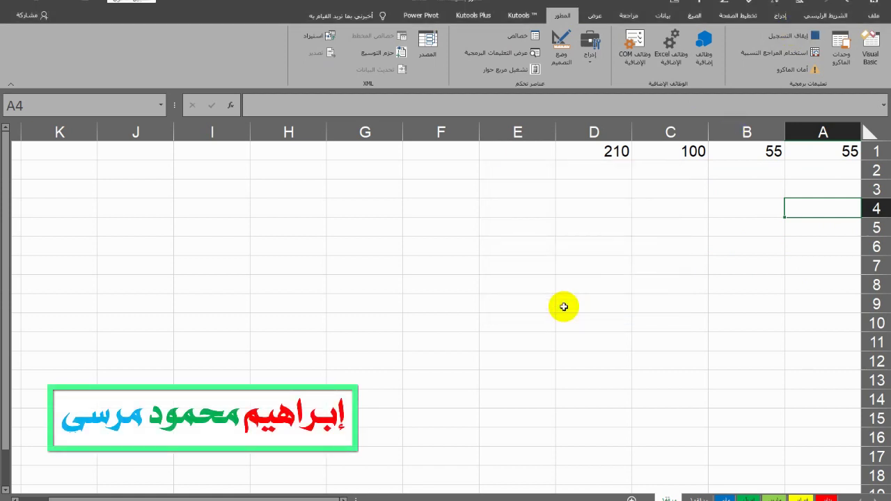
type("2")
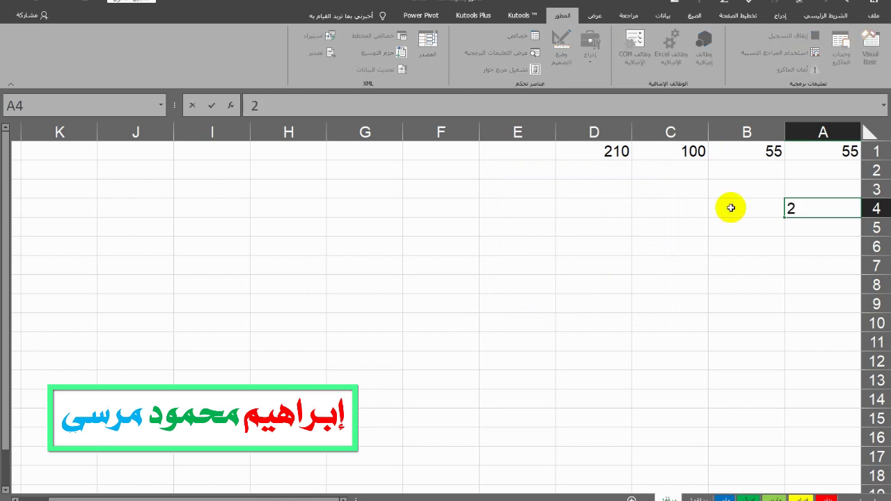
left_click(731, 206)
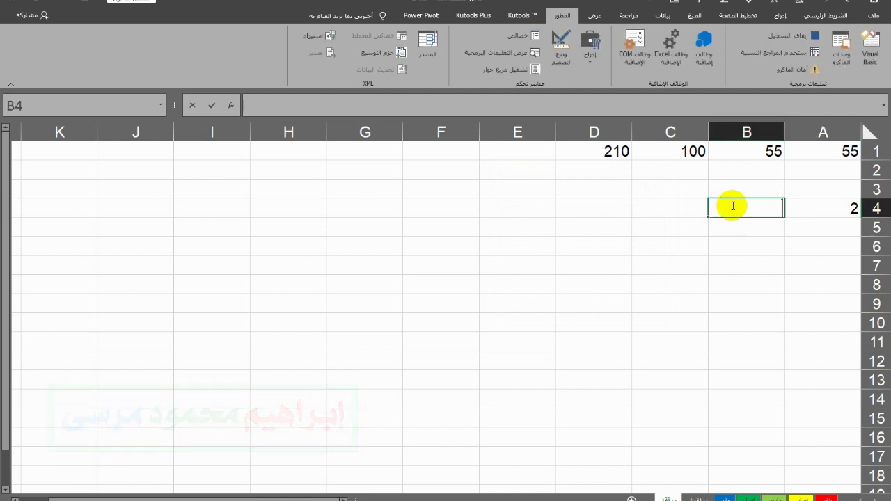
type("5")
left_click(668, 205)
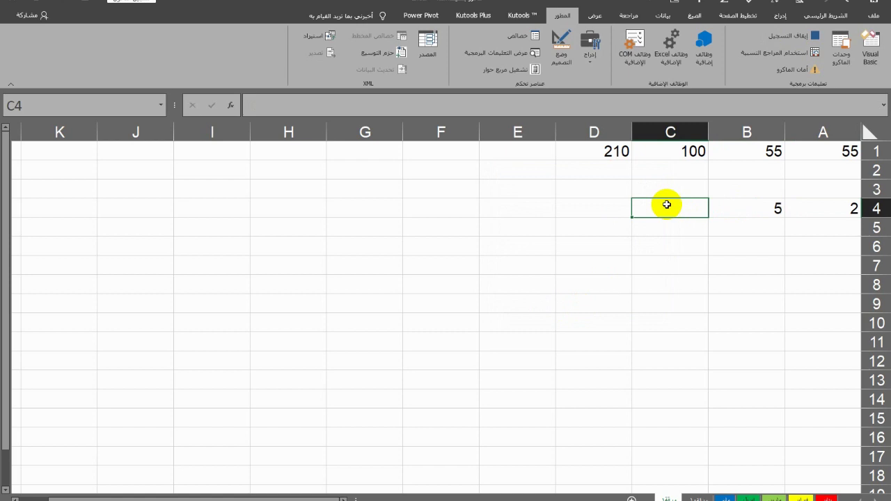
type("5")
Enter =SUM(A4:C4) in D4, giving a total of 12.
left_click(597, 210)
type("=")
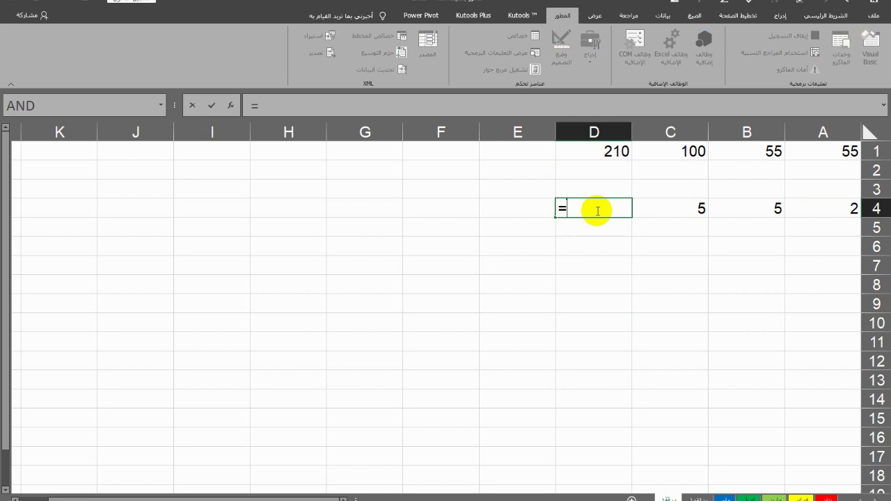
type("SUM")
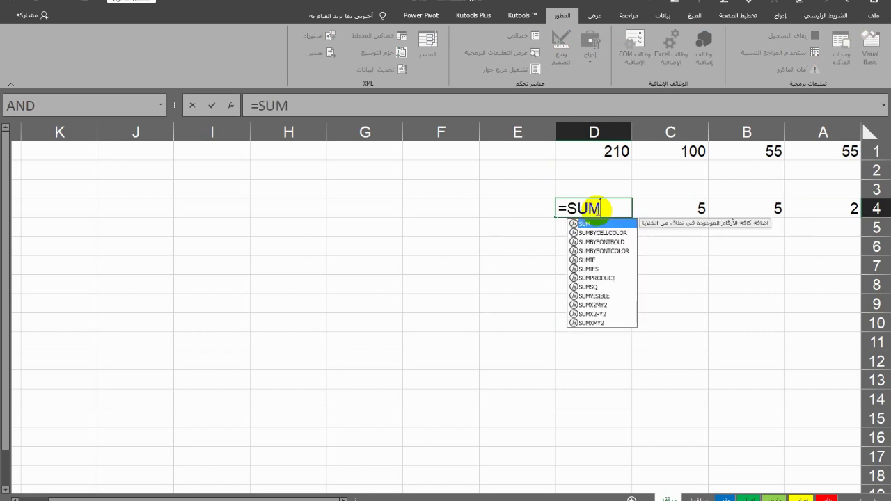
type(")")
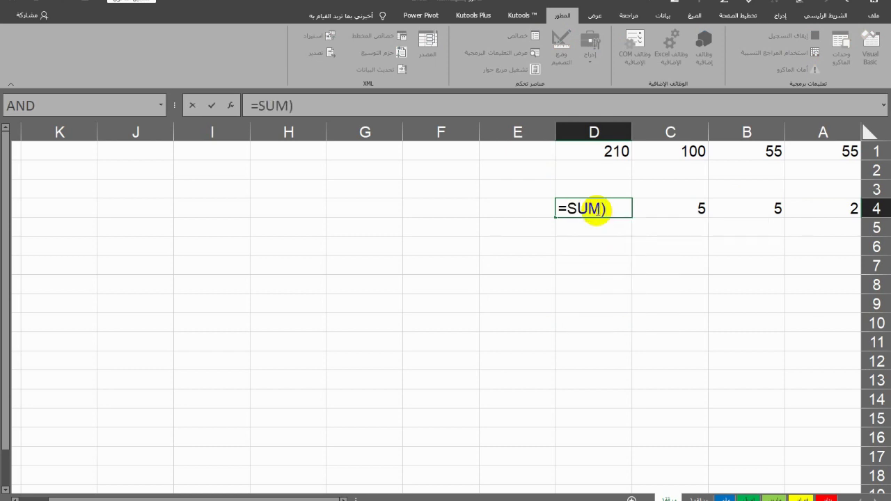
key("BackSpace")
type("(")
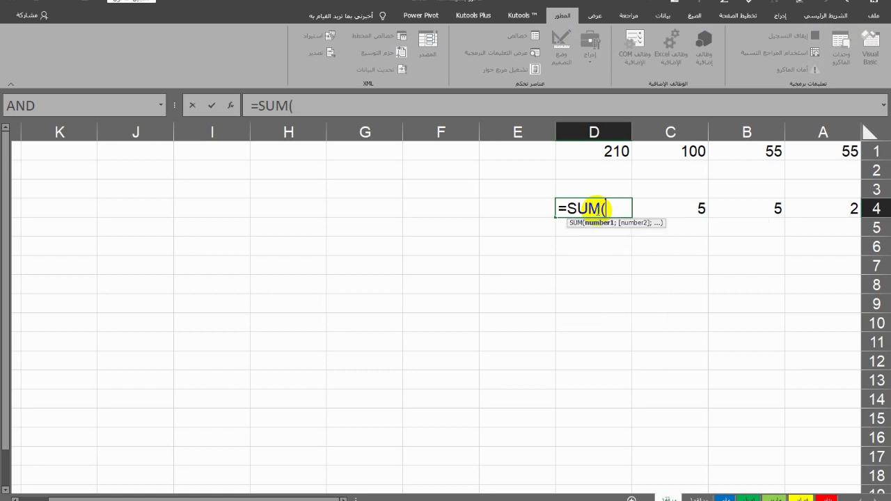
left_click_drag(683, 206, 837, 209)
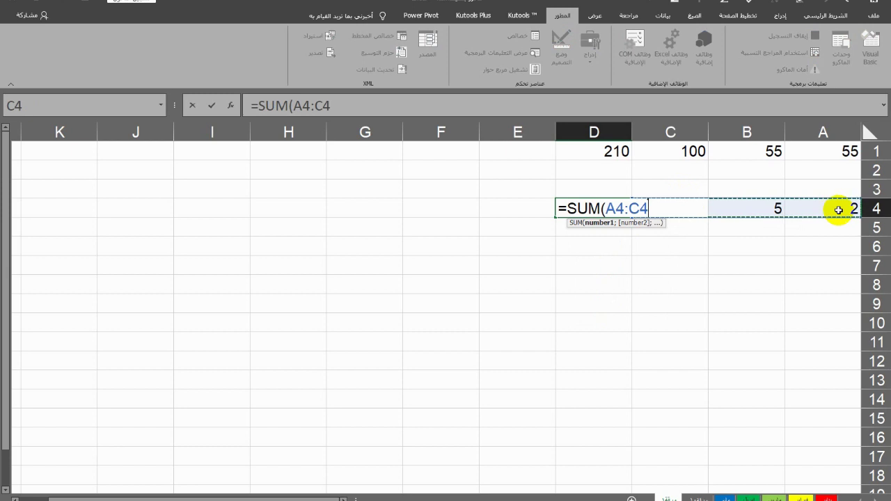
key("Return")
Make the row 4 values 2, 5, 5 and 12 italic.
left_click_drag(838, 209, 593, 201)
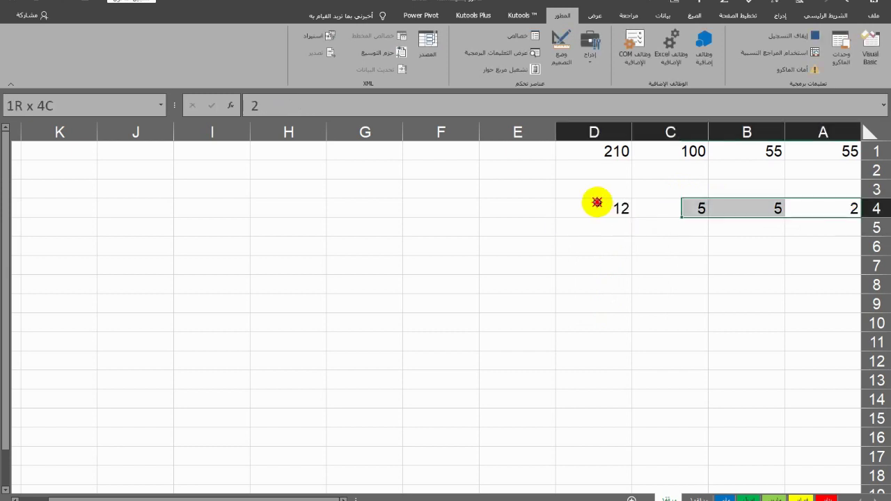
left_click(835, 18)
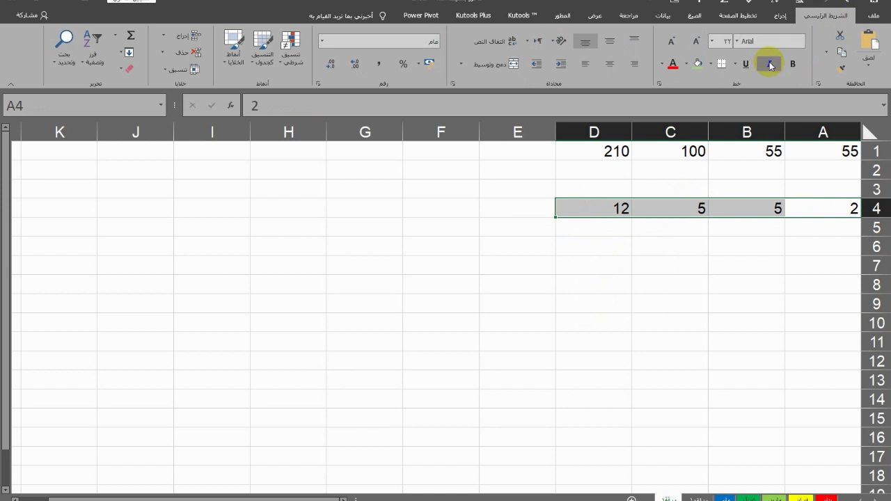
left_click(771, 66)
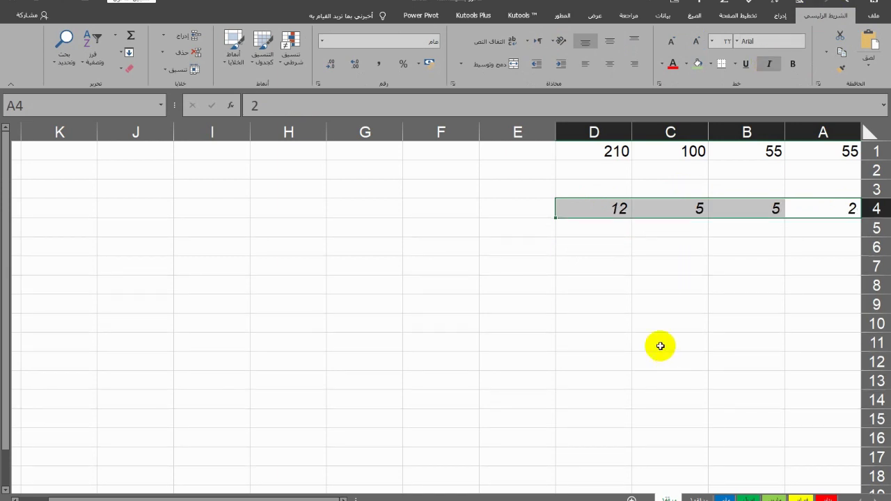
left_click(588, 265)
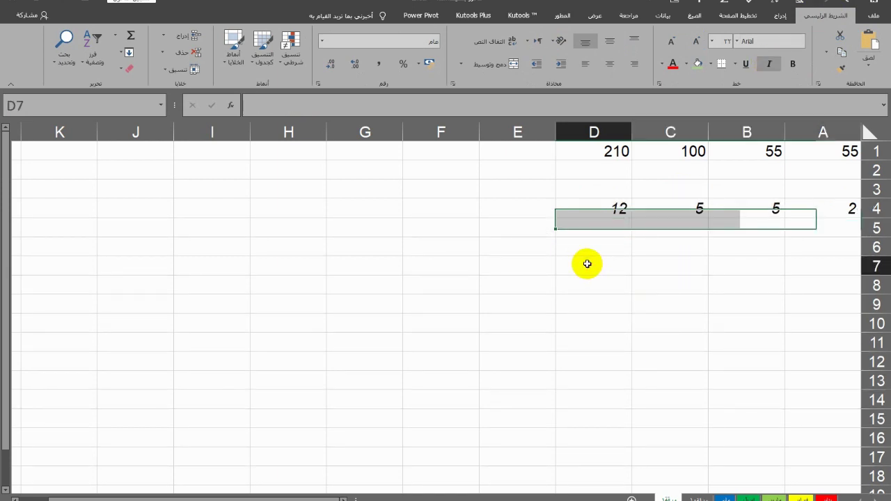
Switch to the Developer tab and select columns A through D.
left_click(560, 15)
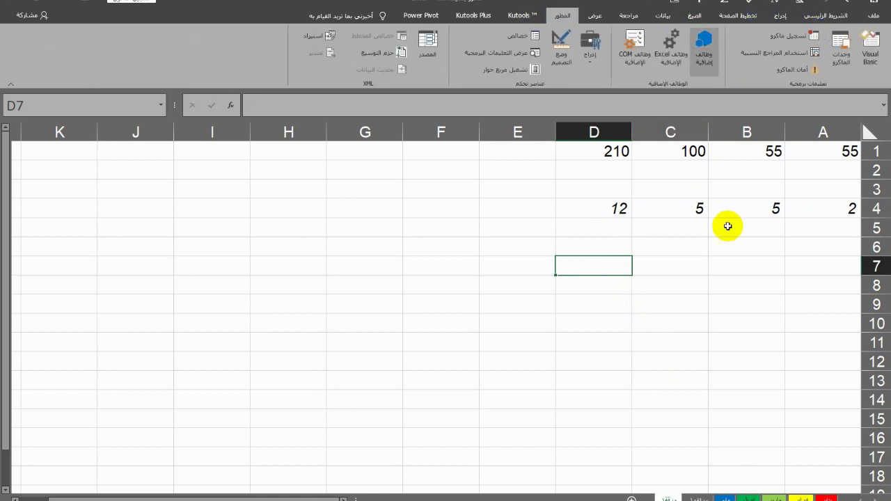
left_click(594, 132)
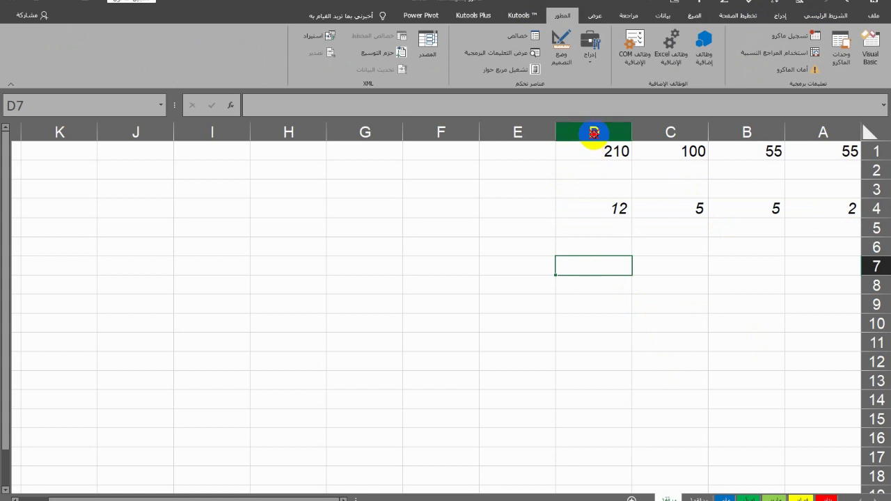
left_click_drag(593, 131, 823, 133)
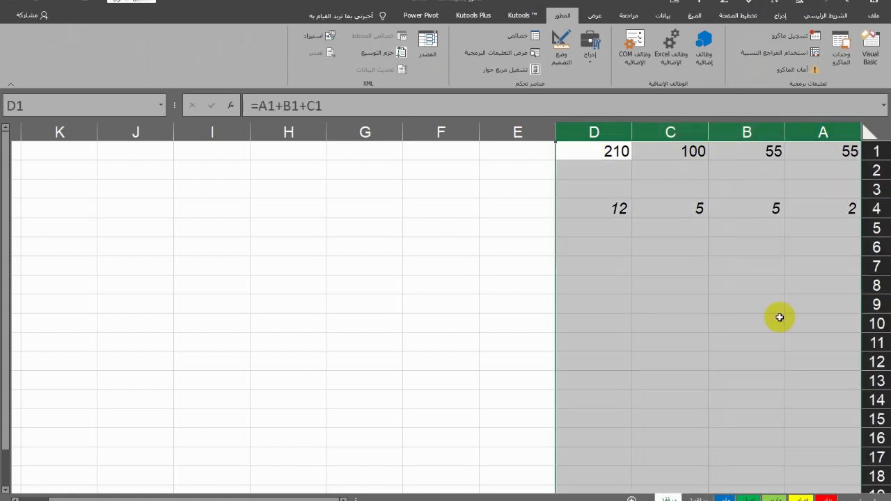
Delete the contents of columns A–D.
left_click(828, 15)
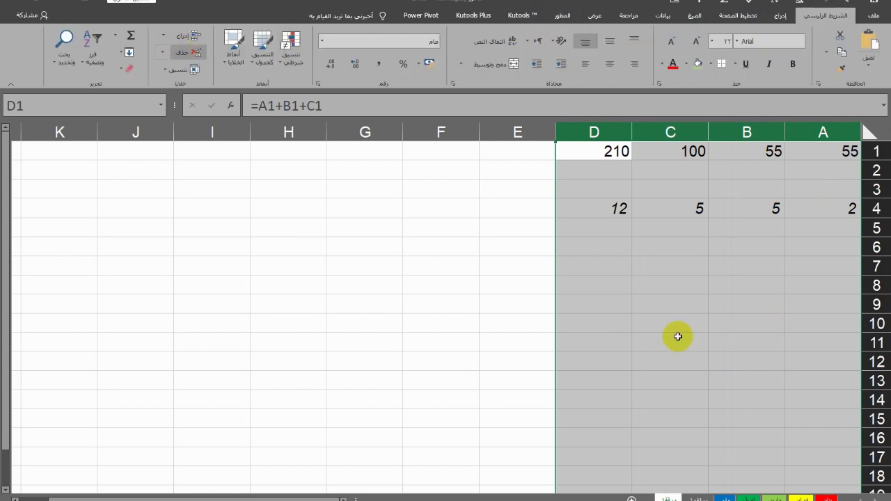
key("Delete")
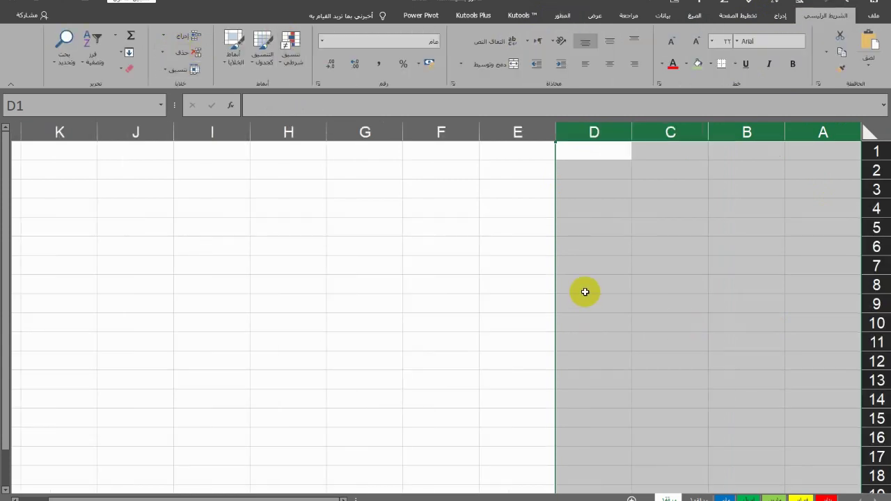
left_click(585, 292)
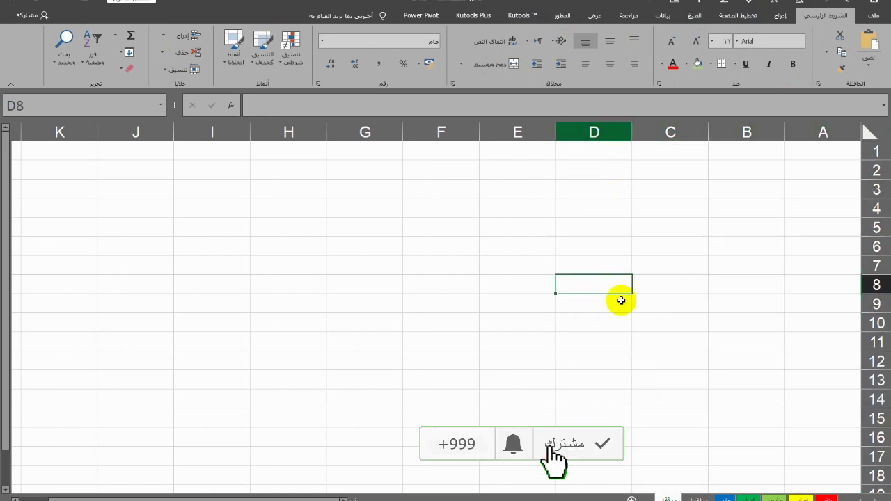
Run the مجموع macro from cell D10.
left_click(596, 321)
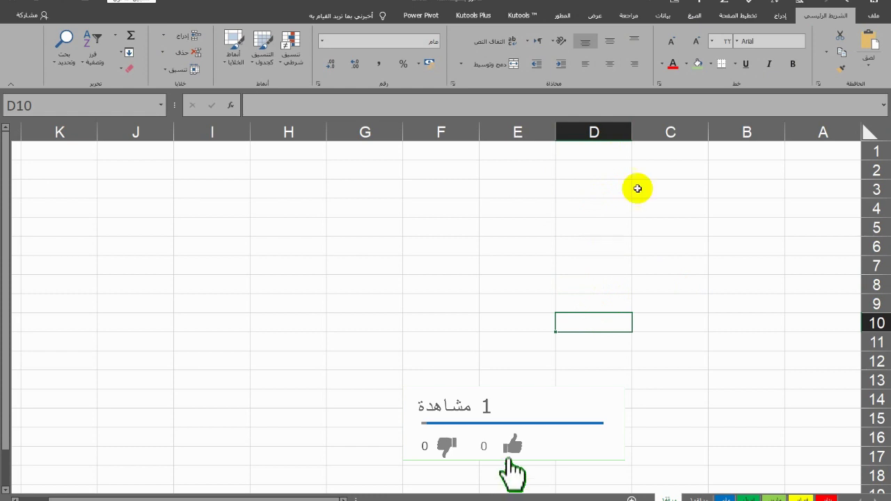
left_click(563, 15)
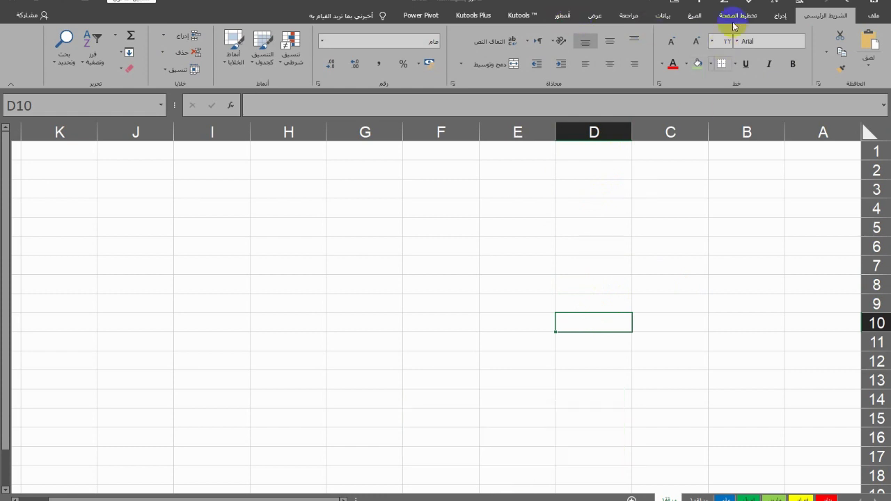
left_click(837, 64)
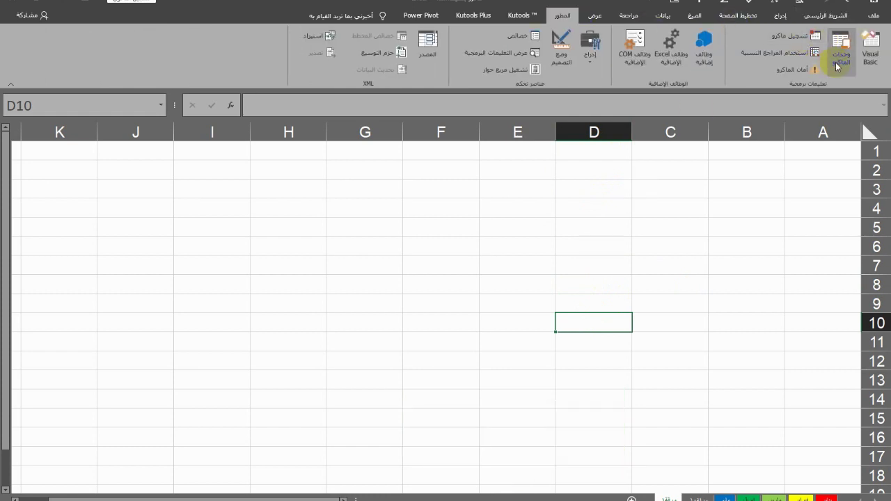
left_click(652, 198)
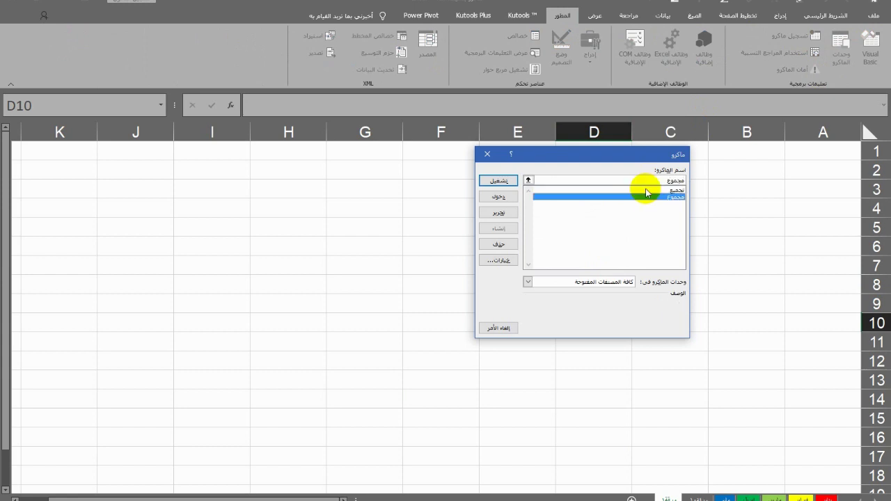
mouse_move(612, 157)
left_mouse_down()
mouse_move(427, 147)
mouse_move(436, 146)
left_mouse_up()
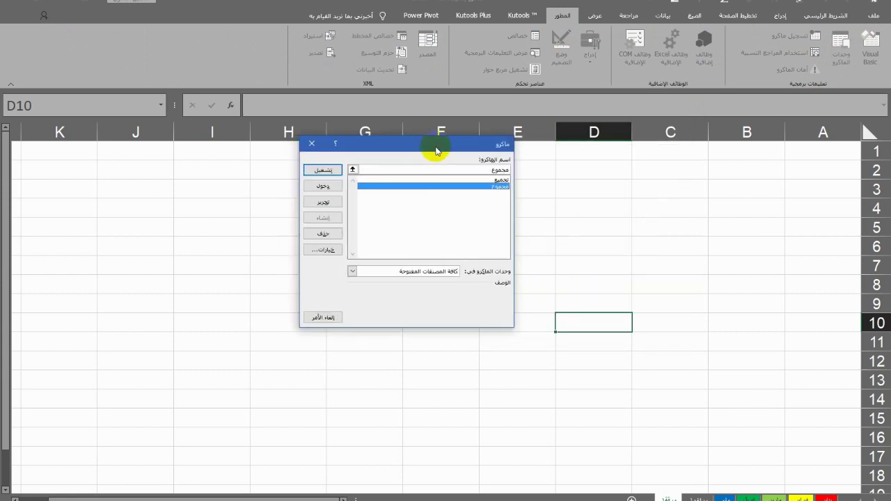
key("Return")
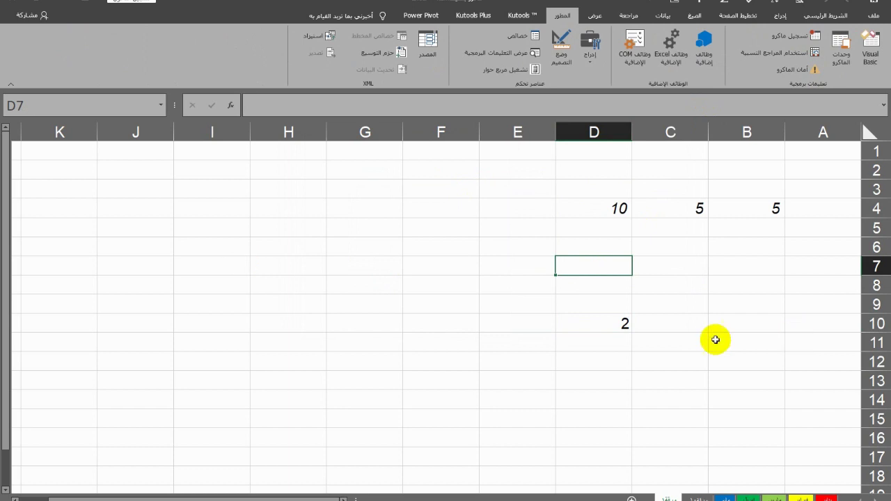
Clear A1:D12 and rerun the مجموع macro starting from cell A2.
left_click(620, 323)
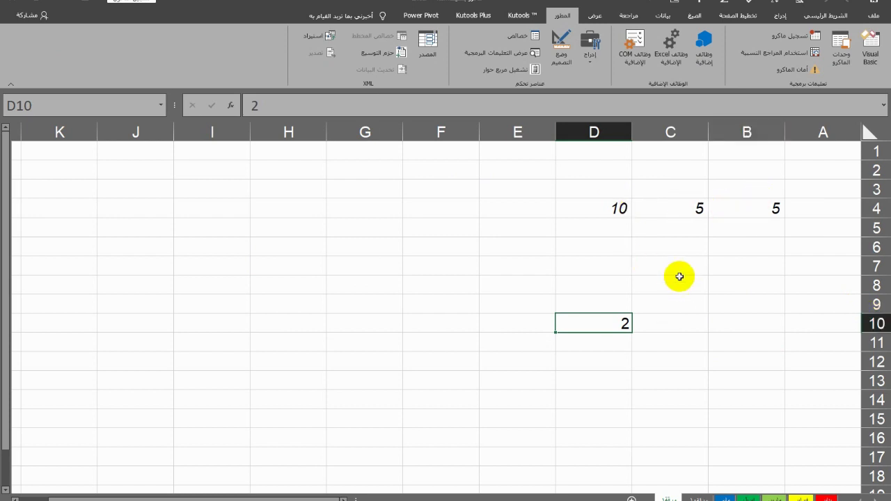
left_click_drag(573, 155, 803, 358)
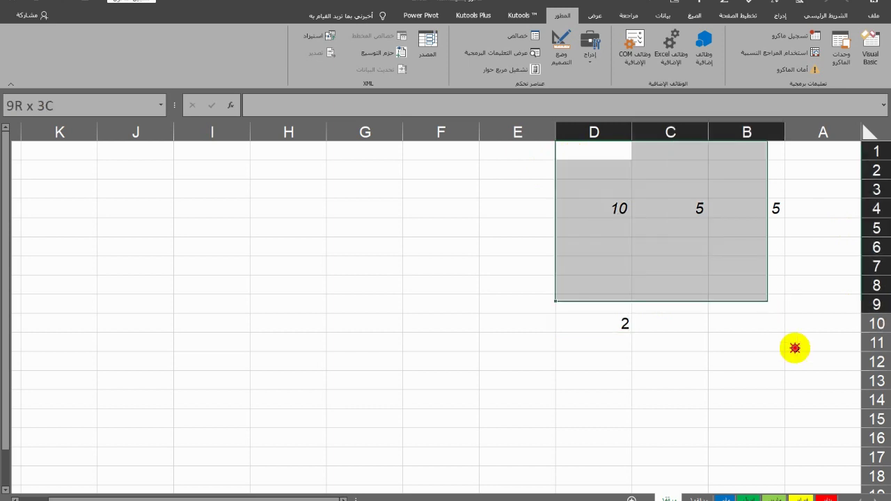
key("Delete")
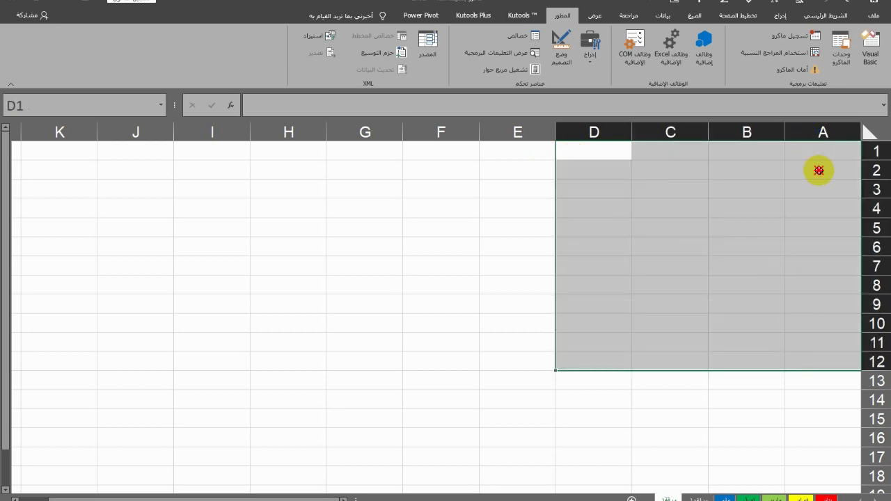
left_click(819, 171)
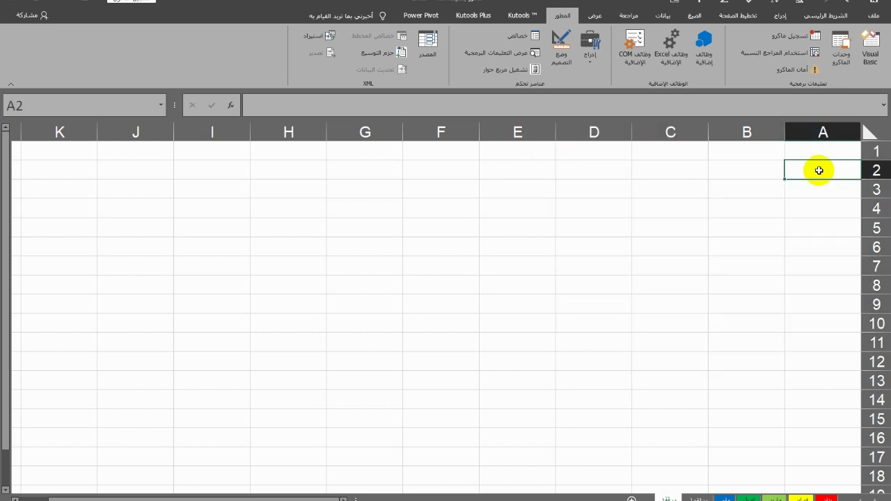
left_click(838, 63)
left_click(486, 187)
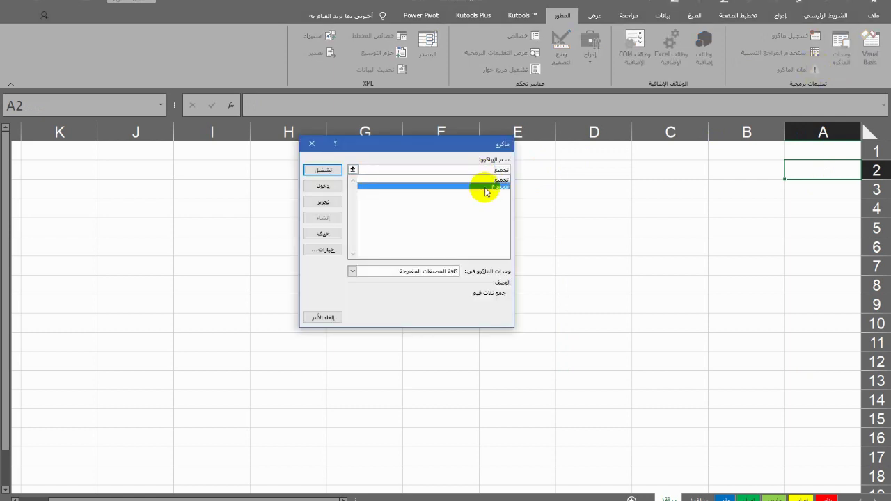
left_click(318, 169)
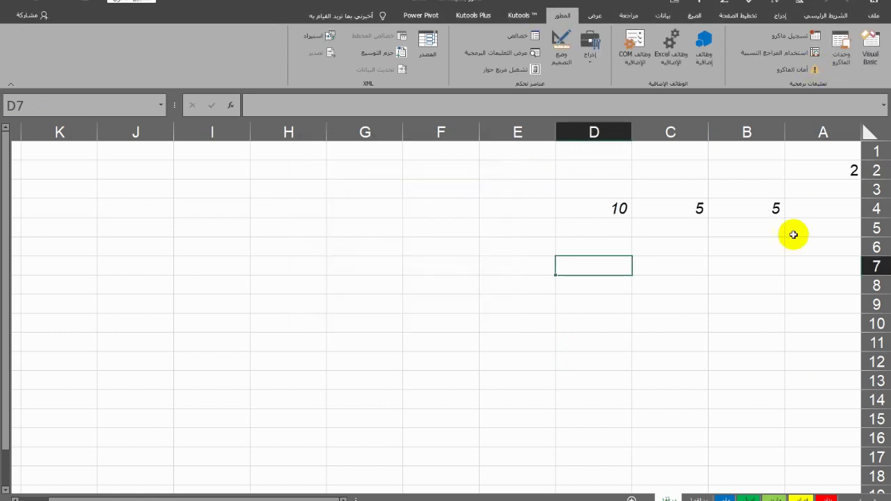
Inspect the macro's output in A2, B4, C4, D4 and A4, then select A1:D6.
left_click(839, 171)
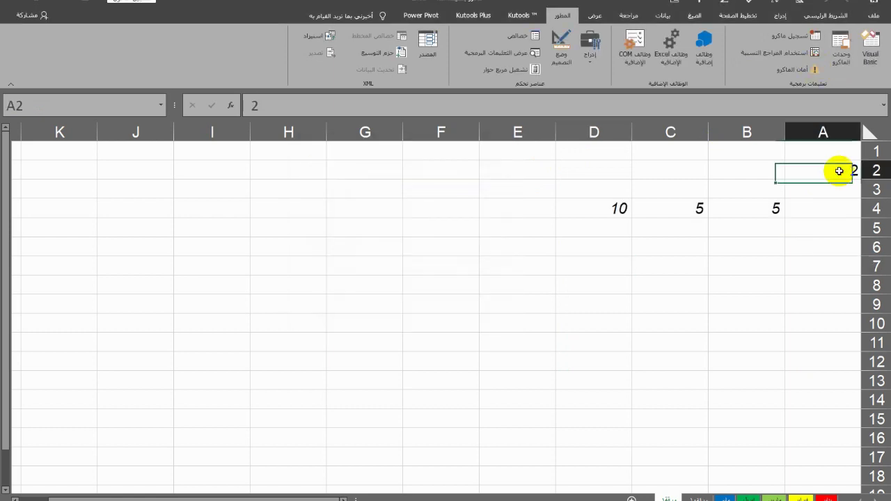
left_click(745, 209)
left_click(637, 209)
left_click(607, 210)
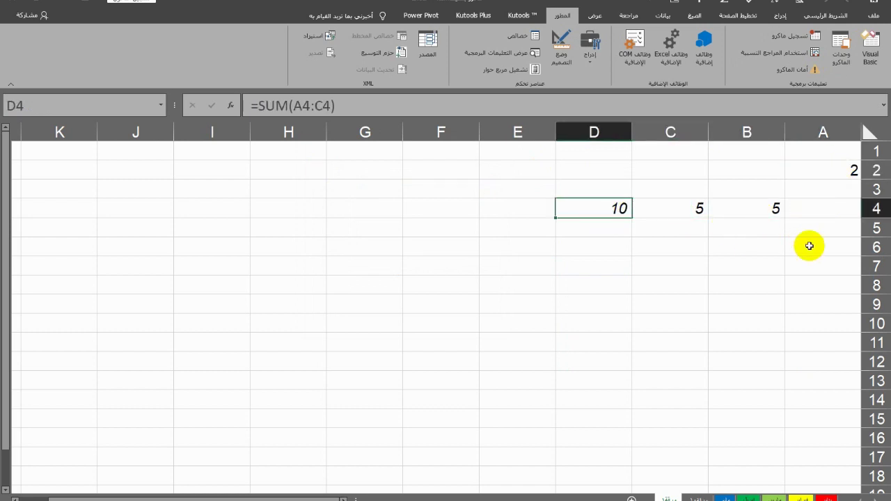
left_click(835, 209)
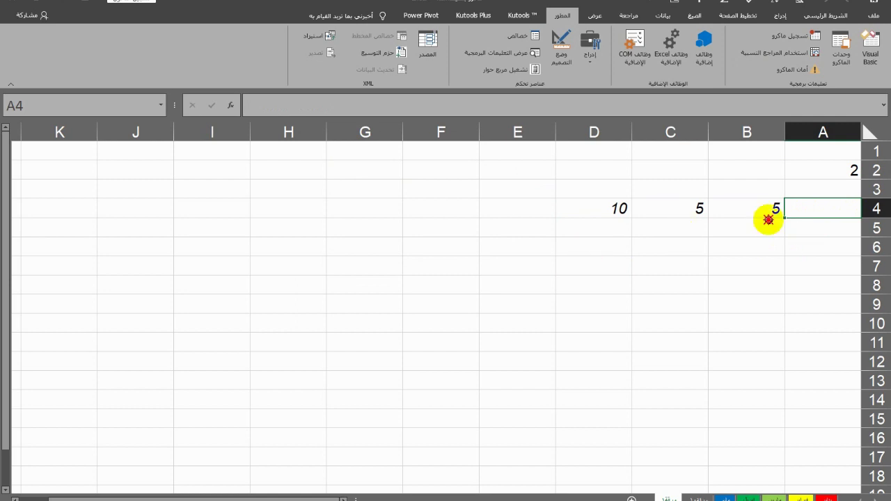
left_click_drag(592, 246, 837, 204)
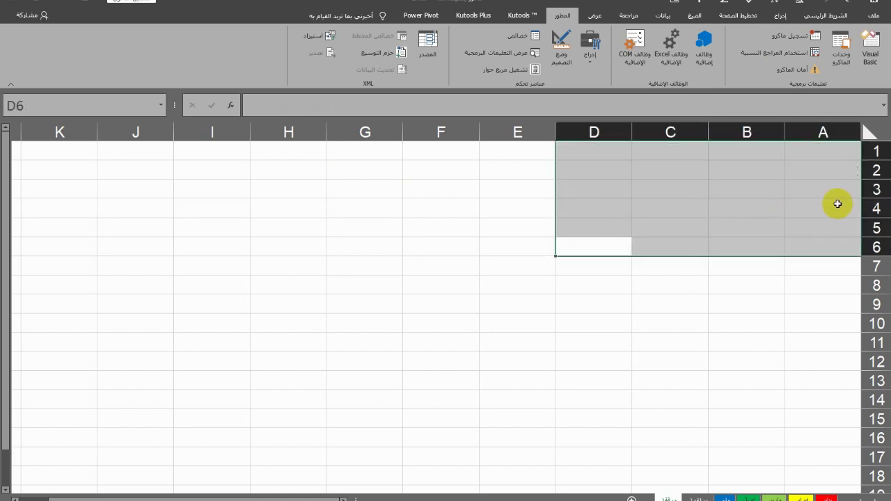
left_click(753, 287)
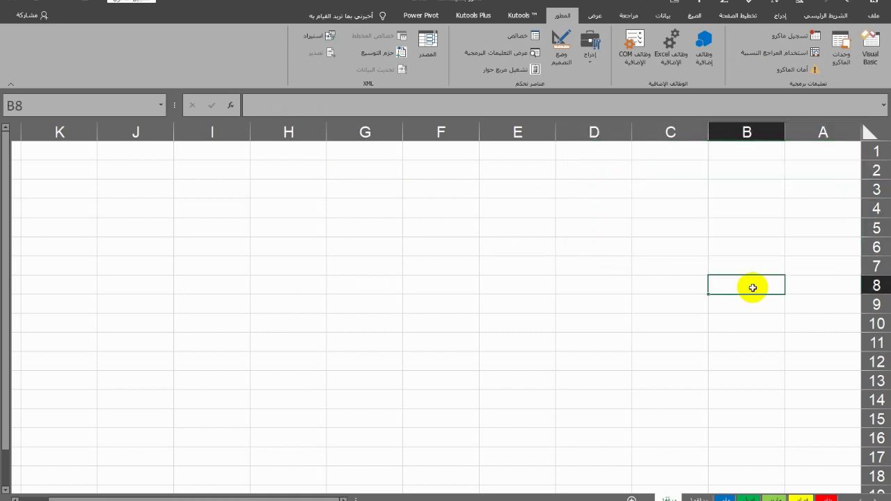
Open the مجموع macro's code and delete its description comment lines.
left_click(835, 64)
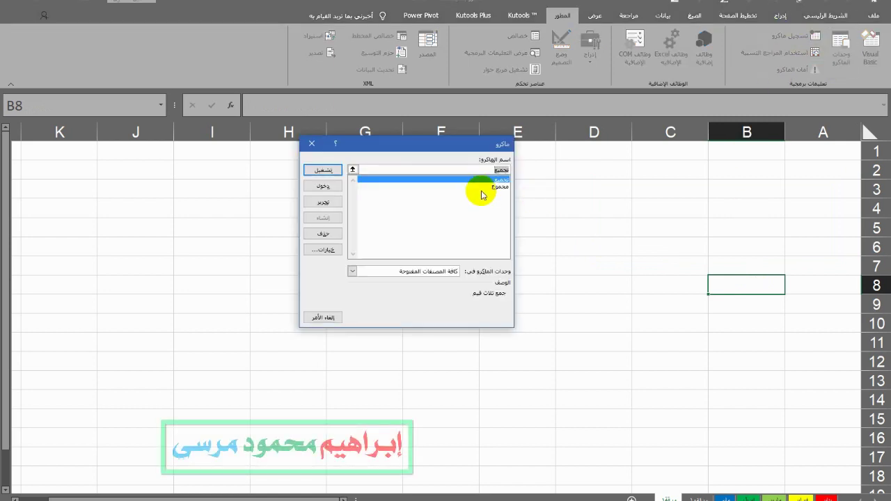
left_click(483, 186)
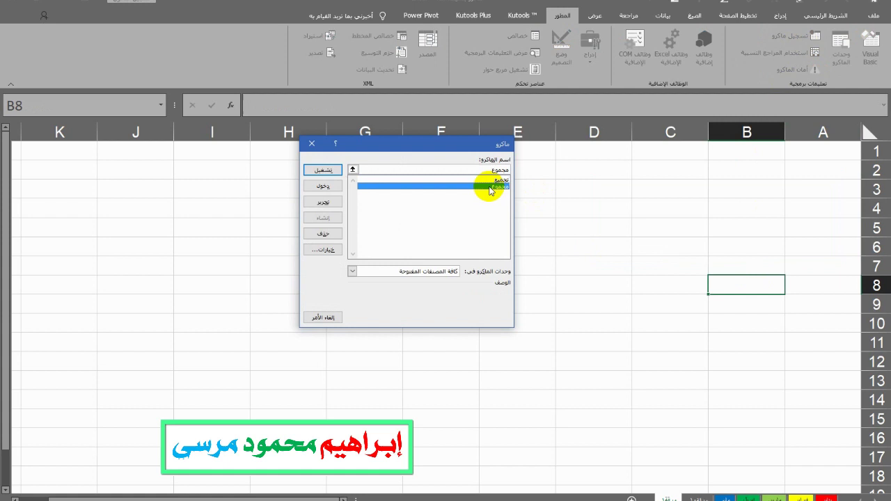
left_click(336, 203)
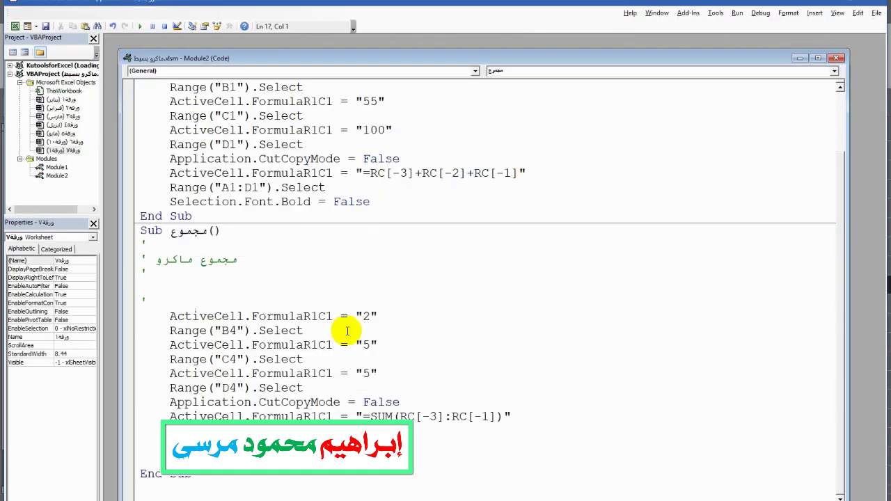
left_click(247, 288, "shift")
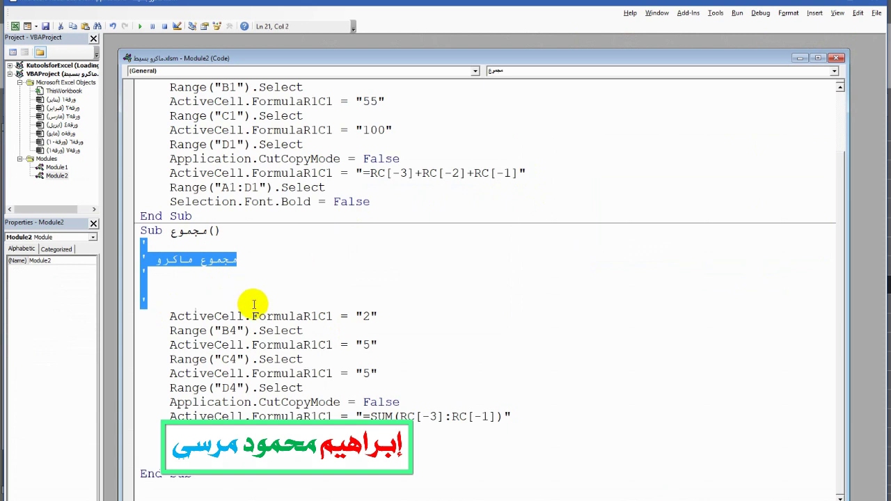
key("Delete")
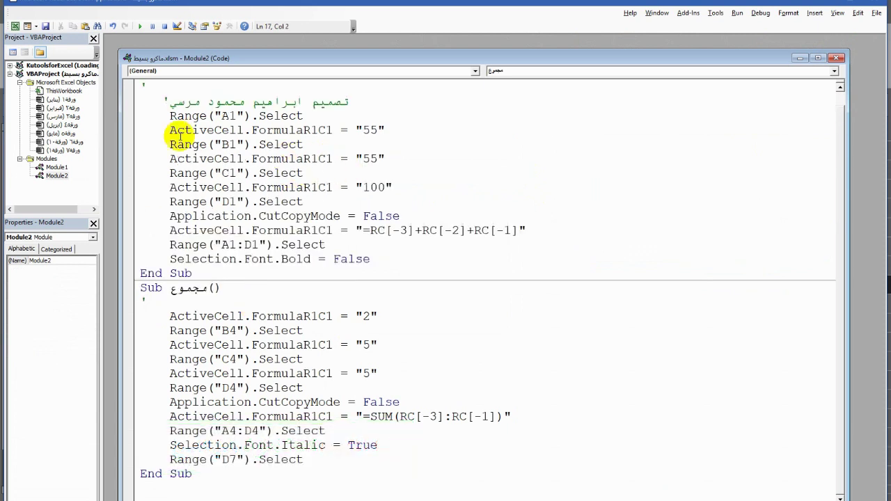
Delete the blank line under the تجميع header and select its Range("A1").Select statement.
scroll(292, 179, "up", 1)
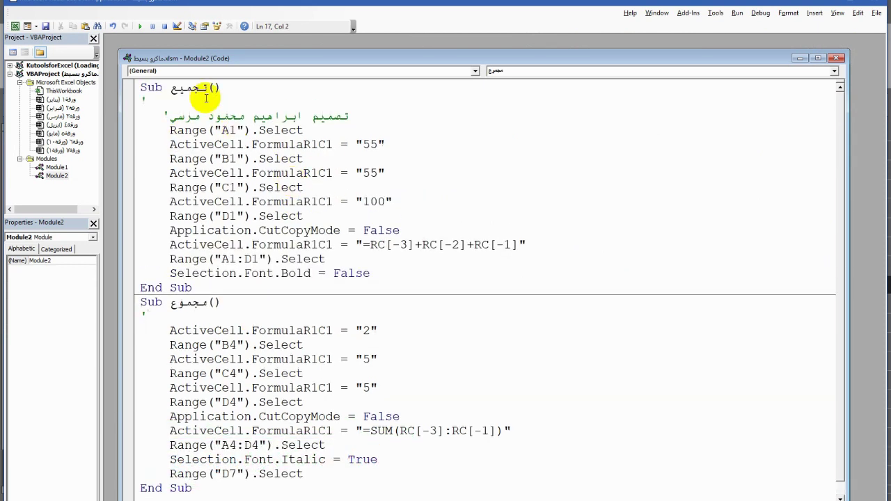
left_click(143, 95)
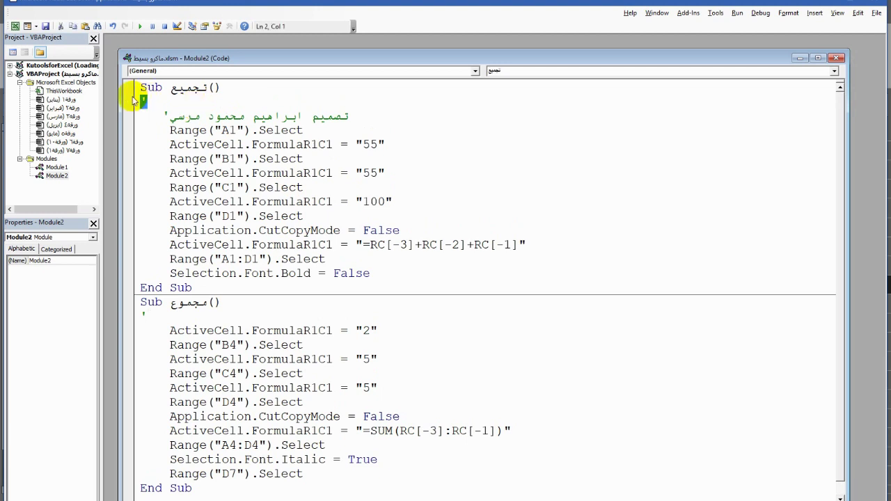
key("Delete")
left_click(163, 116)
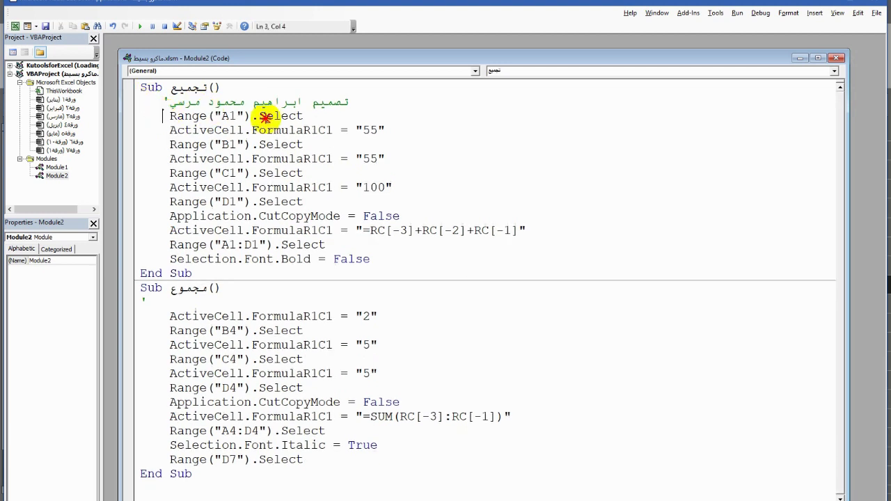
left_click_drag(169, 116, 303, 116)
key("ctrl+c")
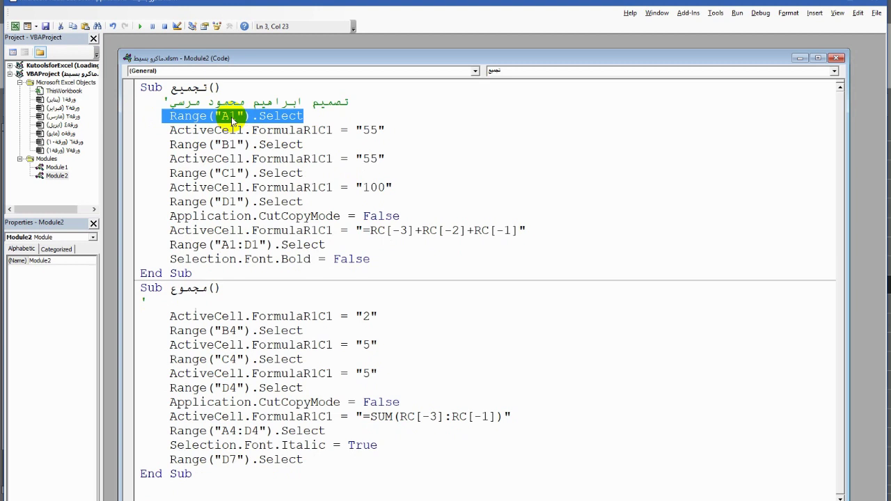
Insert a blank line above the first value assignment in the مجموع macro.
left_click(192, 306)
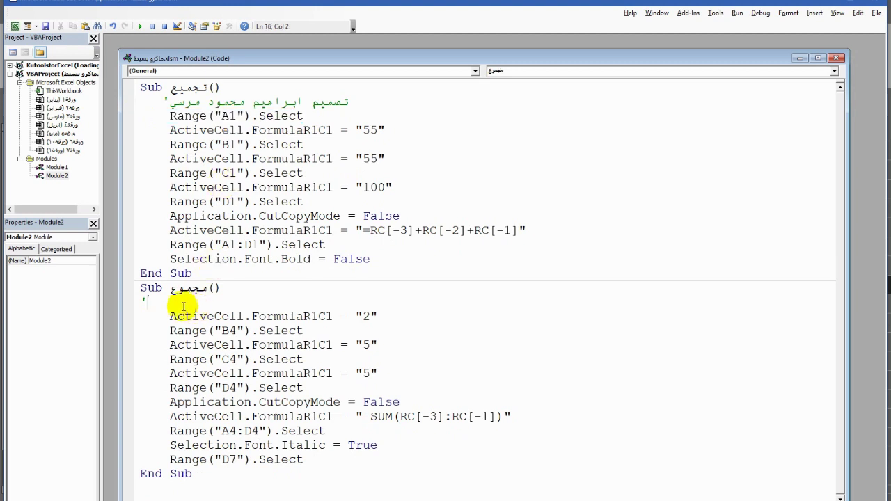
left_click(169, 317)
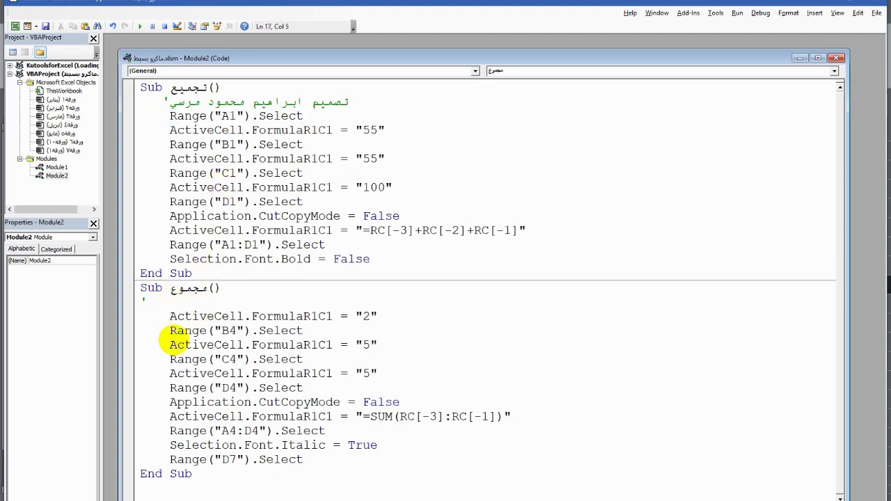
key("Return")
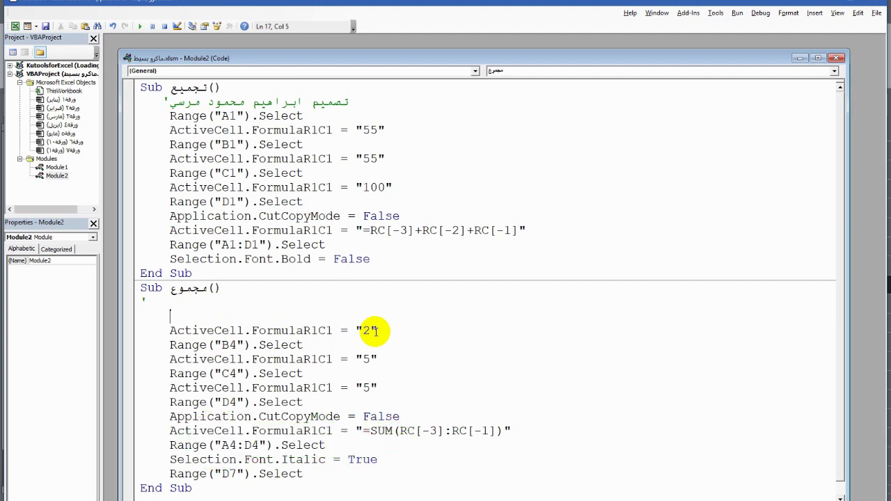
Paste Range("A1").Select onto the new line, then return to the Excel worksheet.
left_click_drag(304, 115, 164, 116)
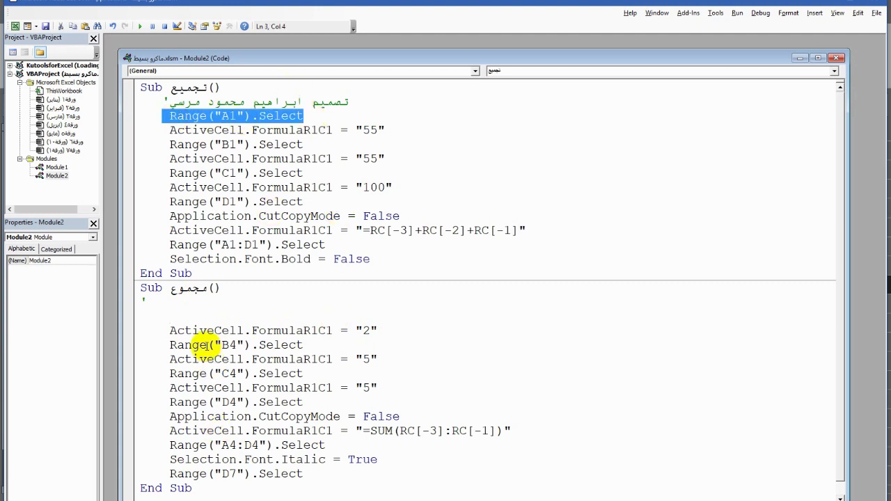
left_click(193, 319)
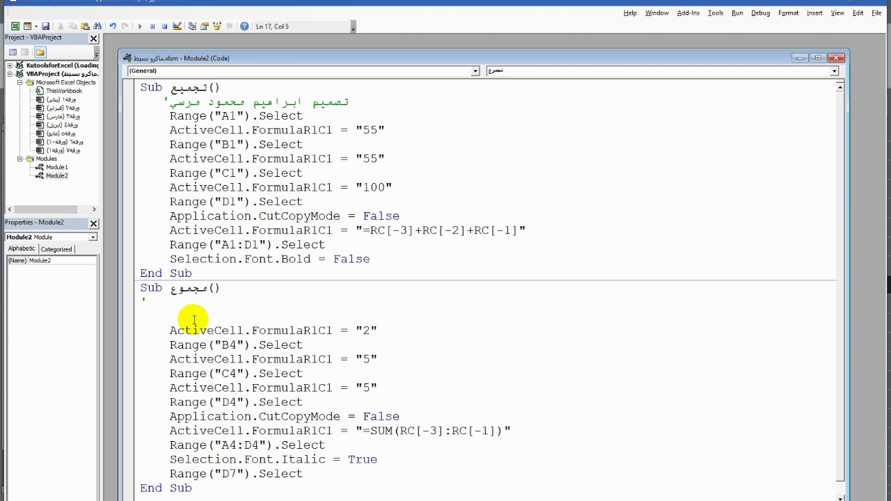
key("ctrl+v")
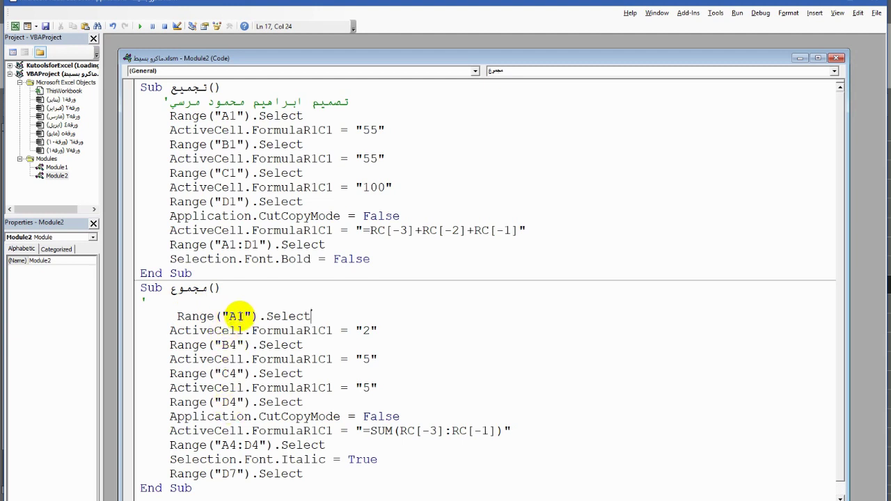
left_click_drag(238, 316, 244, 316)
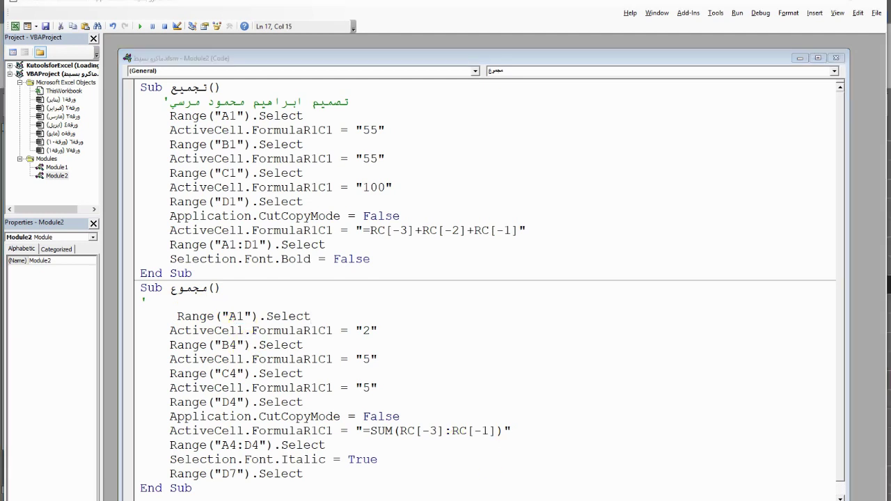
mouse_move(514, 496)
left_click(501, 482)
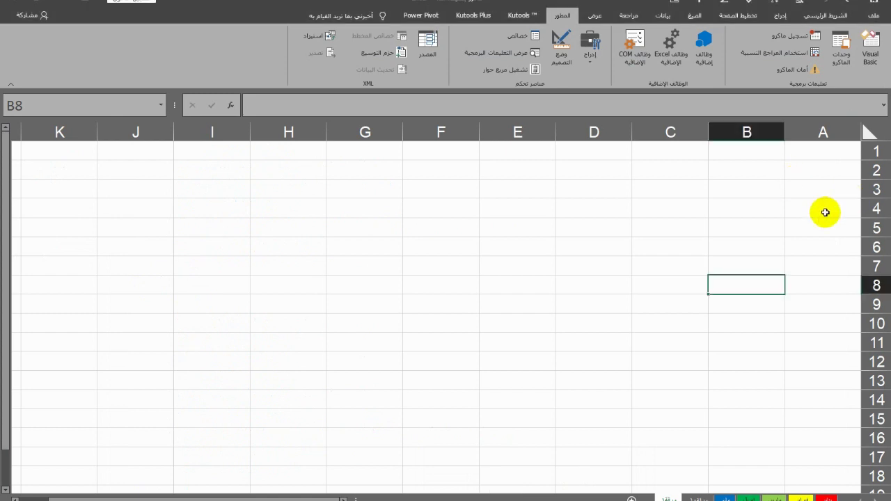
Check cell A4 on the sheet, then switch back to the مجموع code in the VBA editor.
left_click(824, 210)
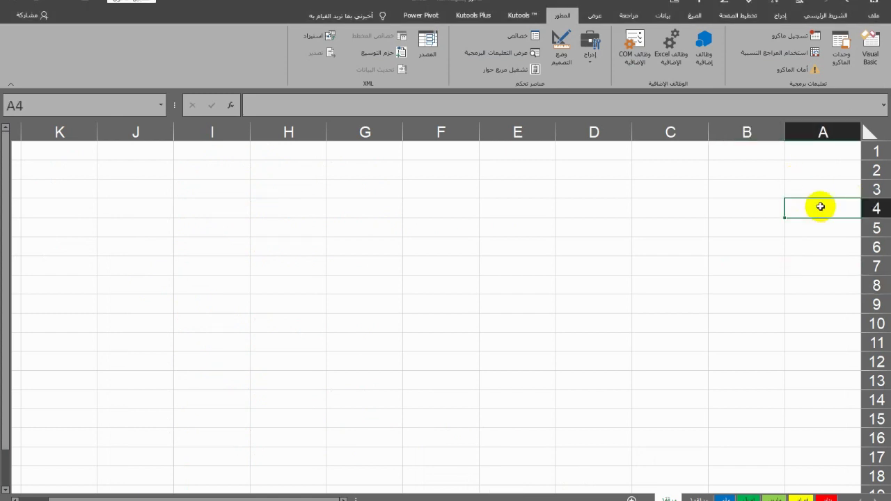
left_click(530, 500)
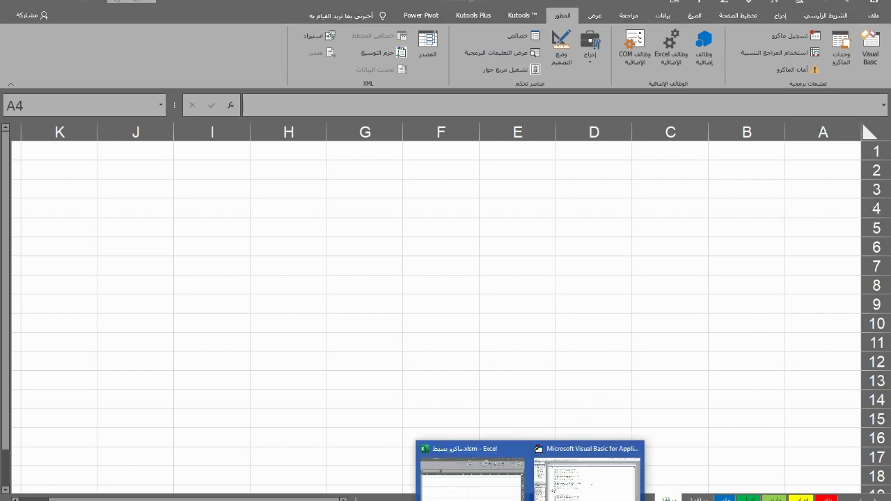
left_click(567, 495)
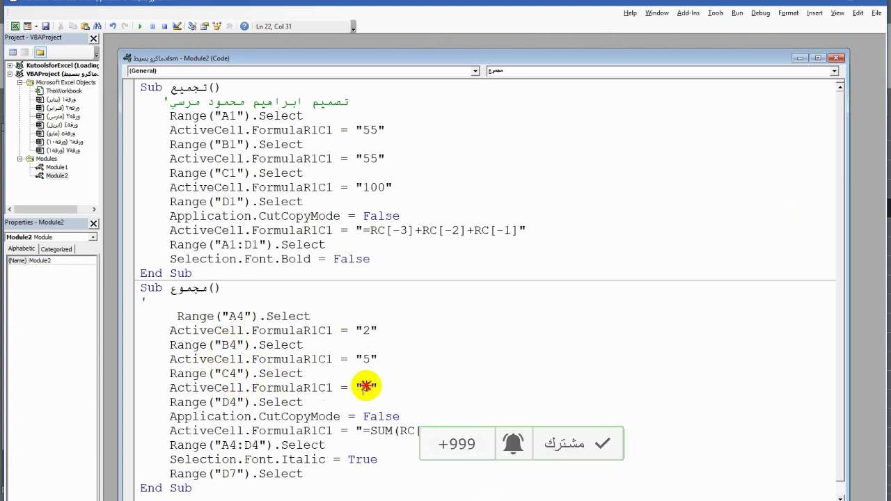
Set C4's value to 9 in مجموع, then review the SUM, A4:D4 italic and D7 lines.
type("9")
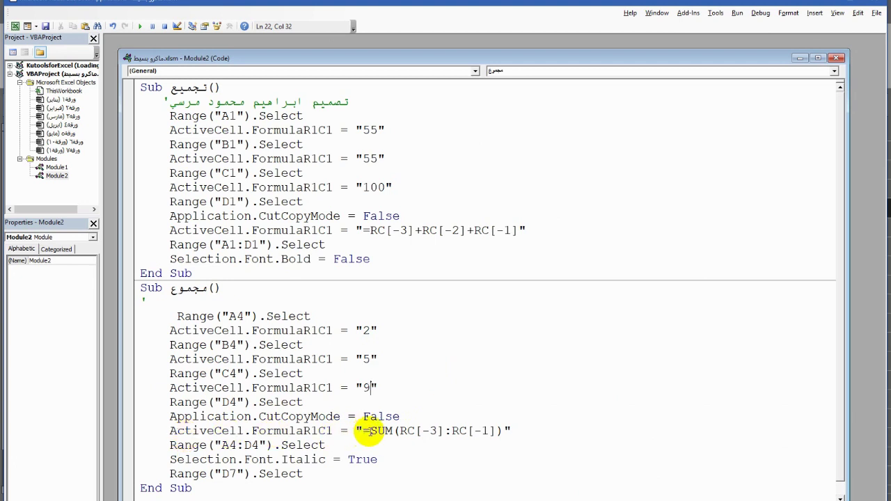
double_click(426, 431)
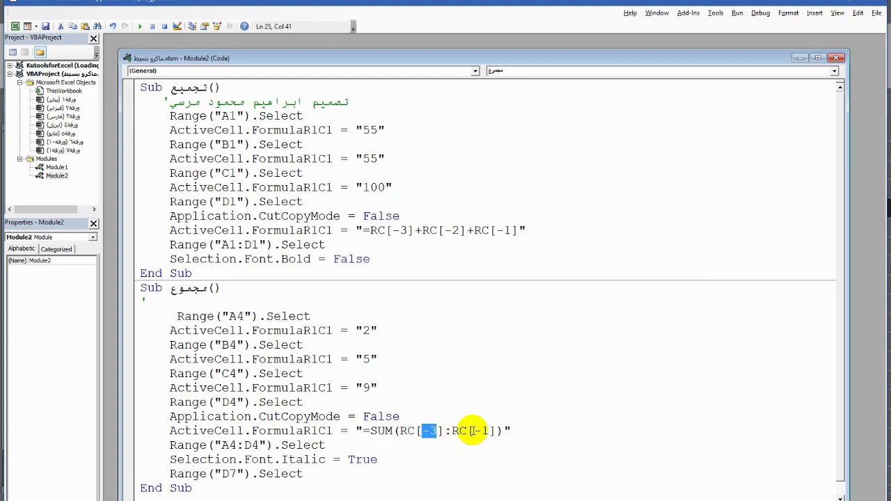
left_click(478, 430)
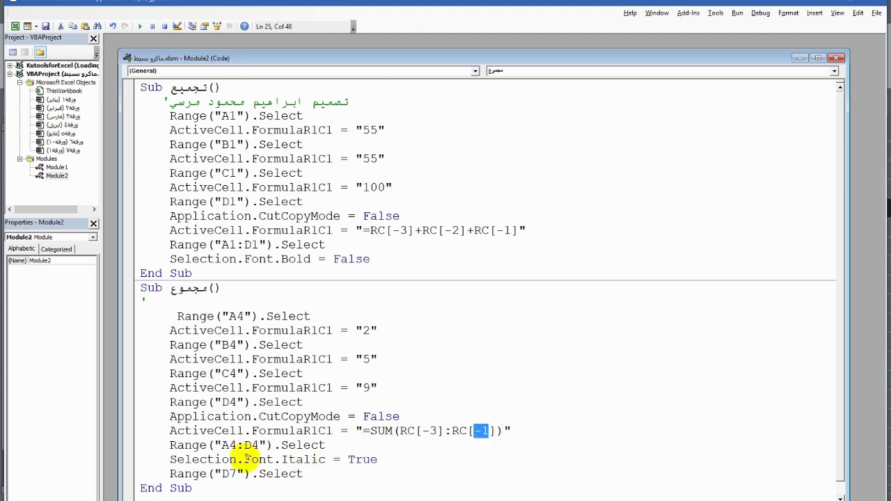
left_click_drag(207, 446, 324, 447)
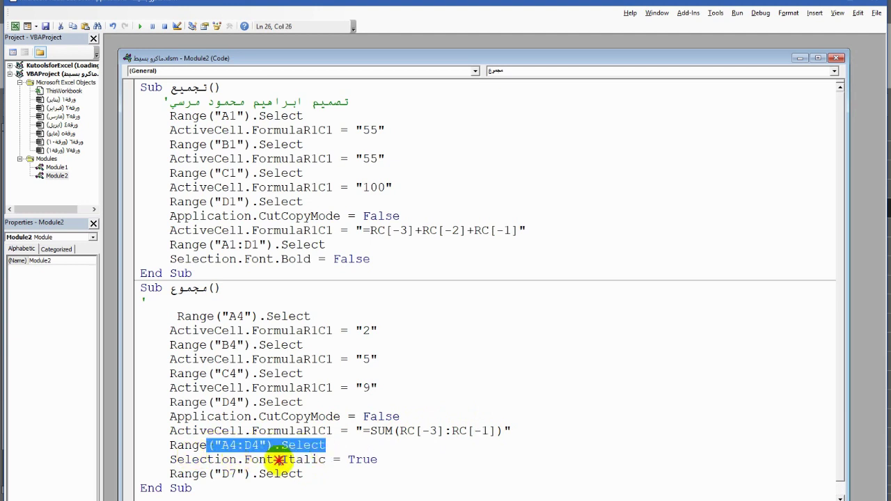
left_click_drag(236, 459, 388, 461)
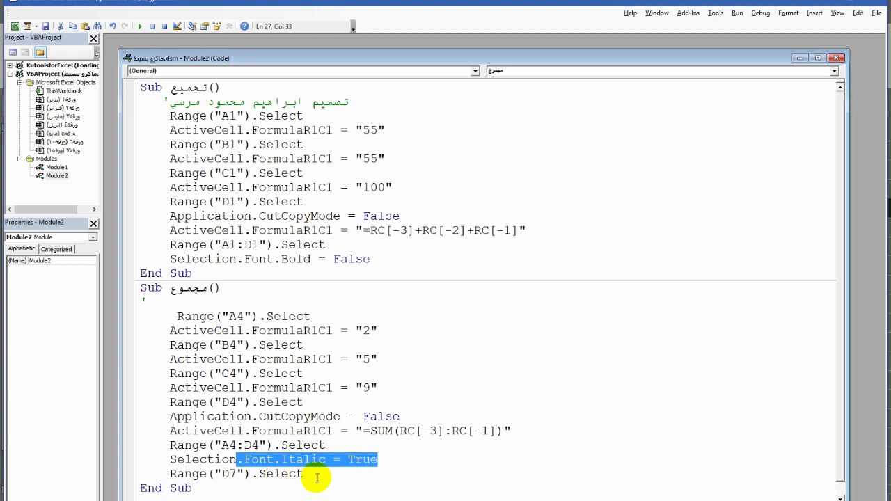
left_click_drag(304, 474, 157, 472)
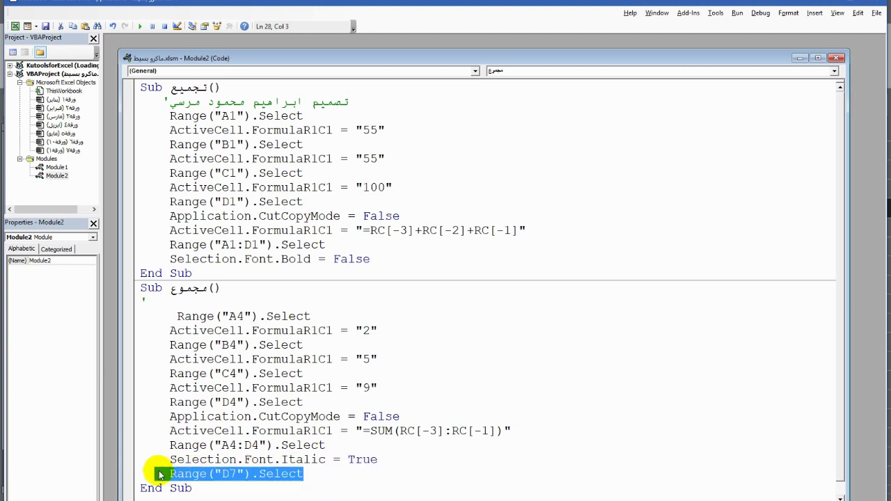
left_click(208, 460)
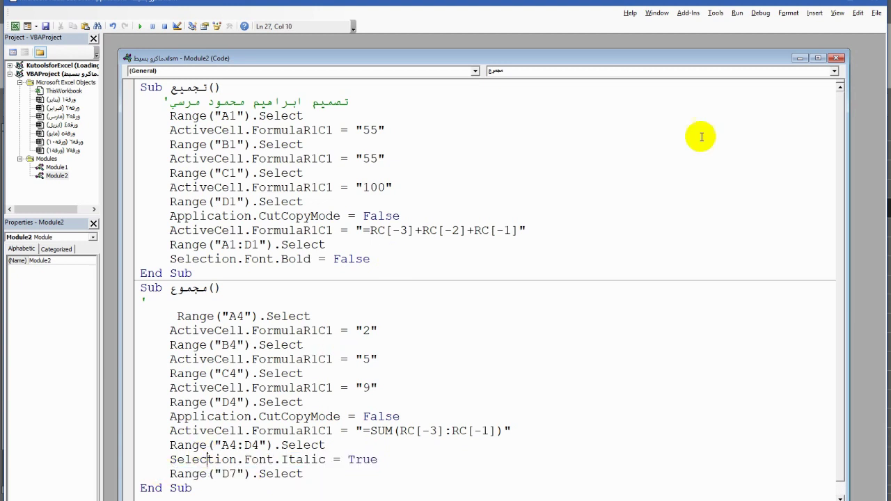
Return to the worksheet and run the edited مجموع macro from cell D6.
key("alt+F11")
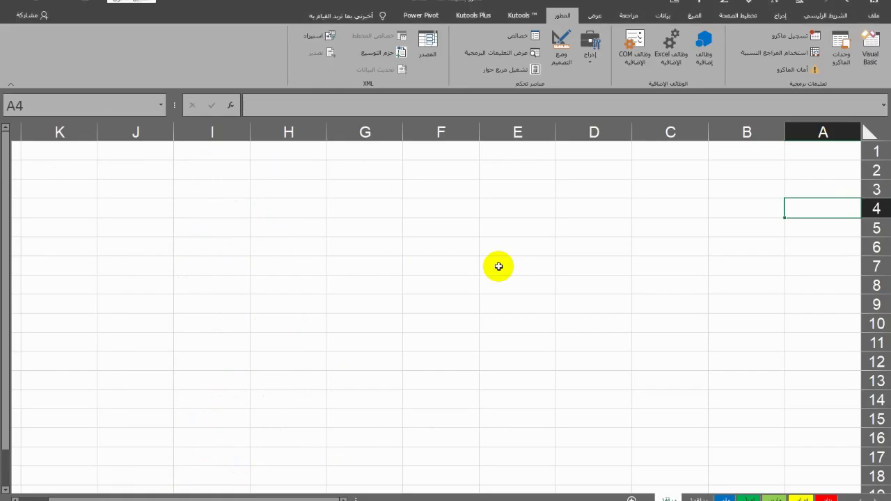
left_click(619, 250)
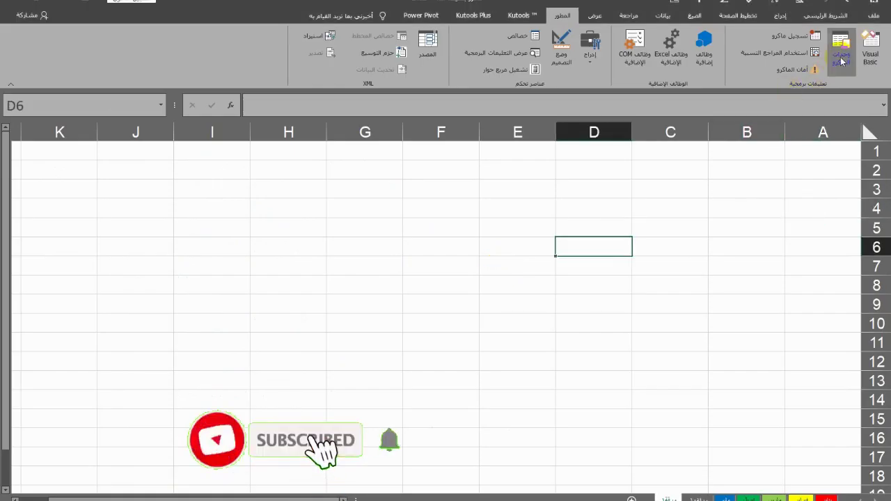
left_click(842, 62)
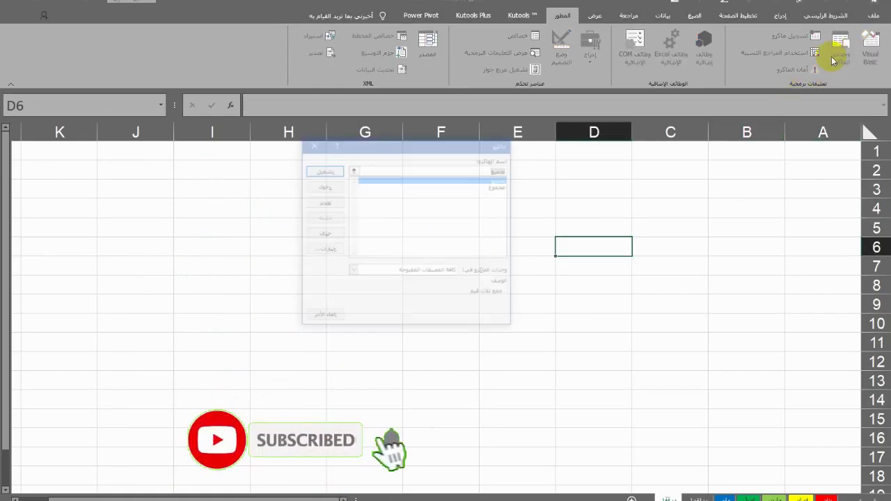
left_click(472, 186)
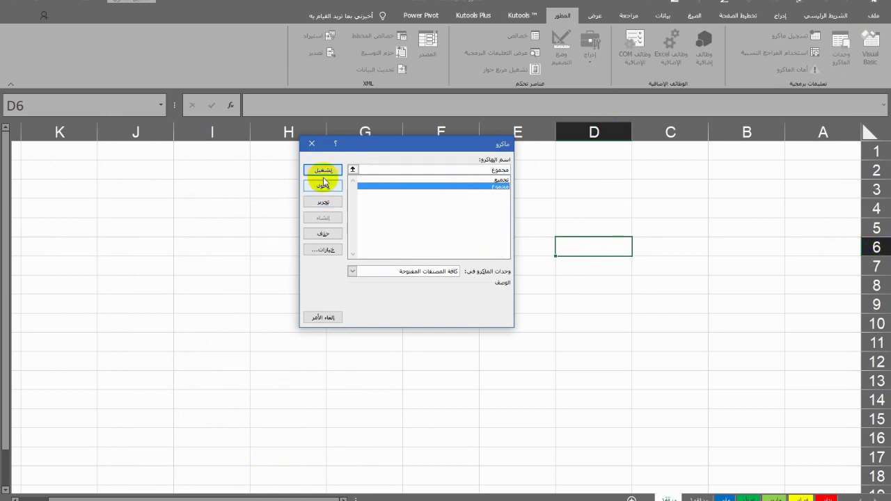
double_click(395, 186)
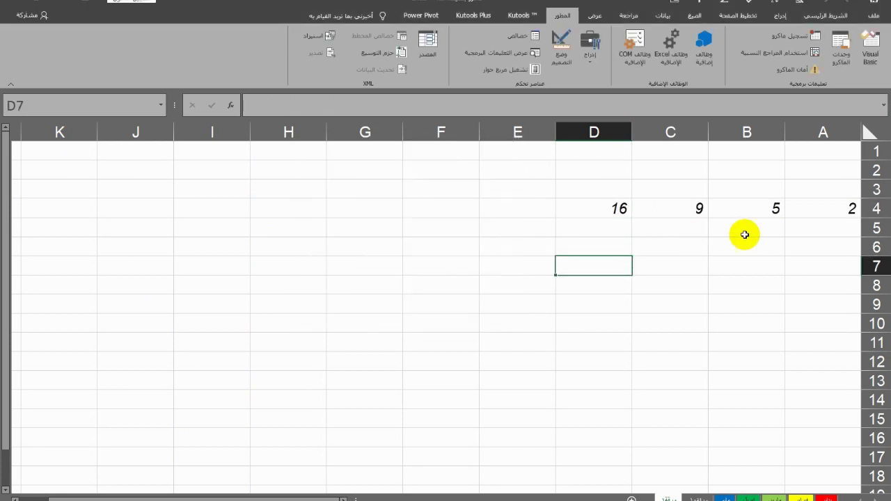
Check row 4's values 2, 5, 9 and 16, then select D3:A6 around them.
left_click(827, 208)
left_click(741, 209)
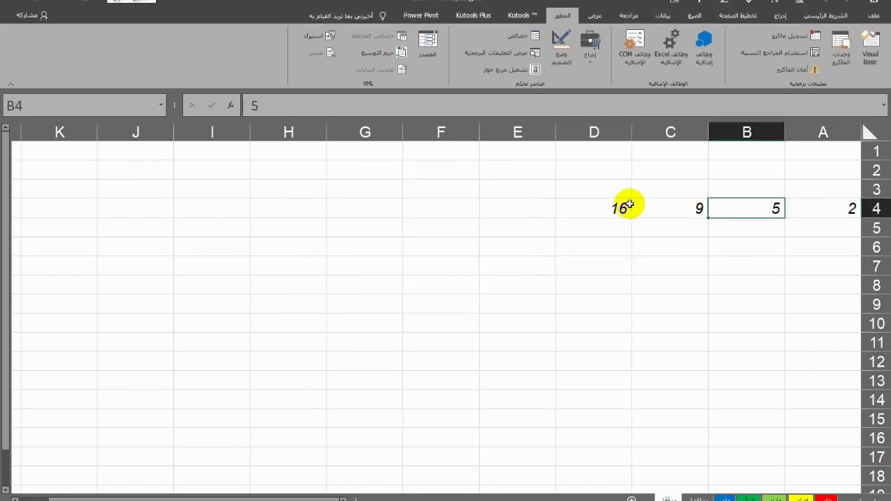
left_click(665, 209)
key("Left")
left_click(615, 259)
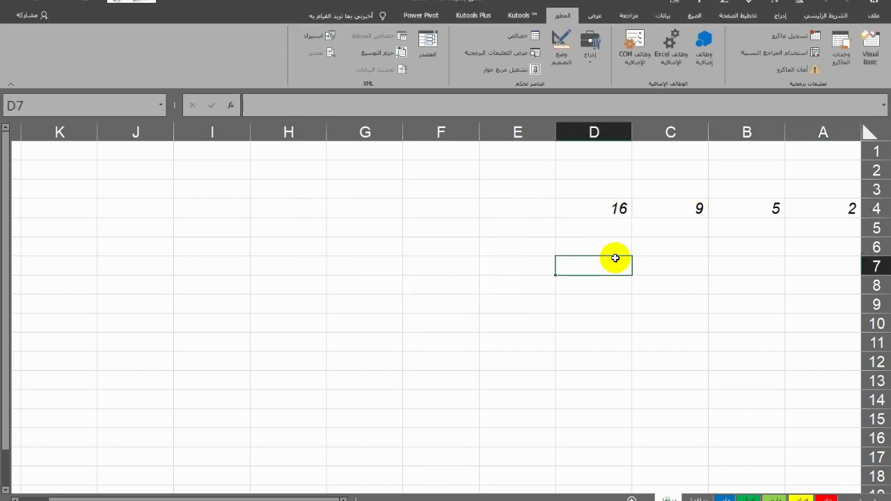
left_click_drag(618, 191, 843, 242)
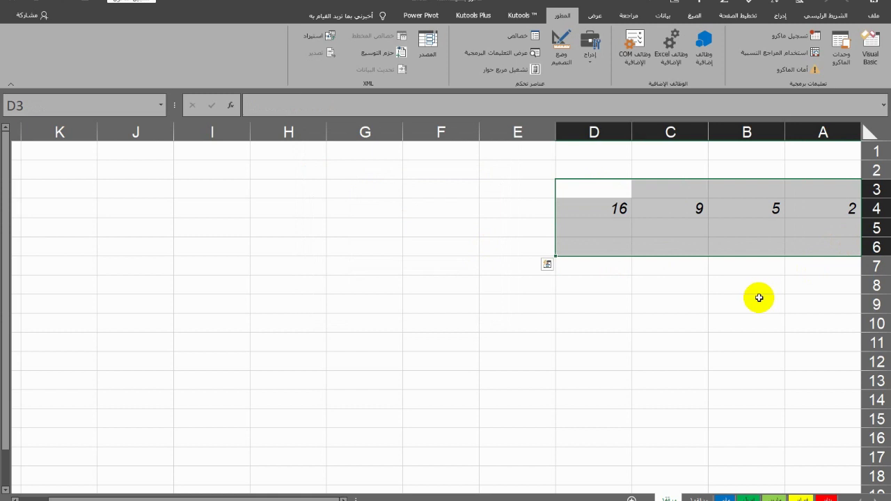
From A1, run تجميع to fill row 1 with 55, 55, 100, 210, then run مجموع.
left_click(693, 328)
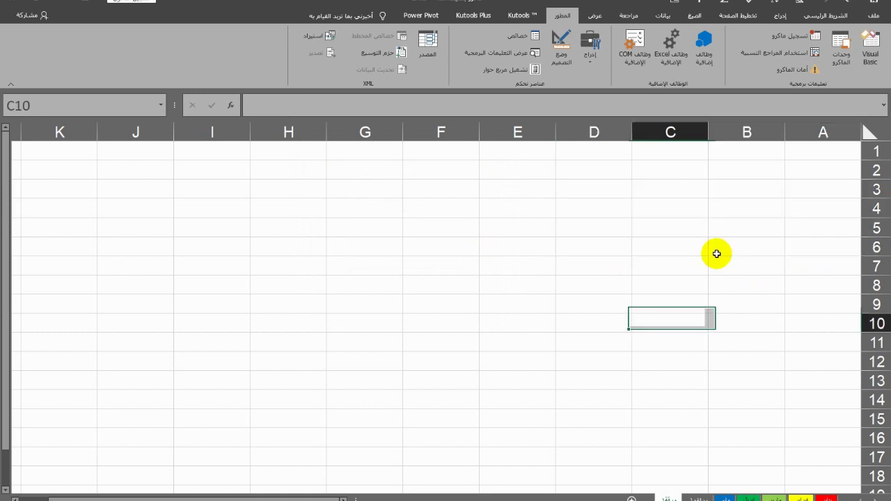
left_click(829, 150)
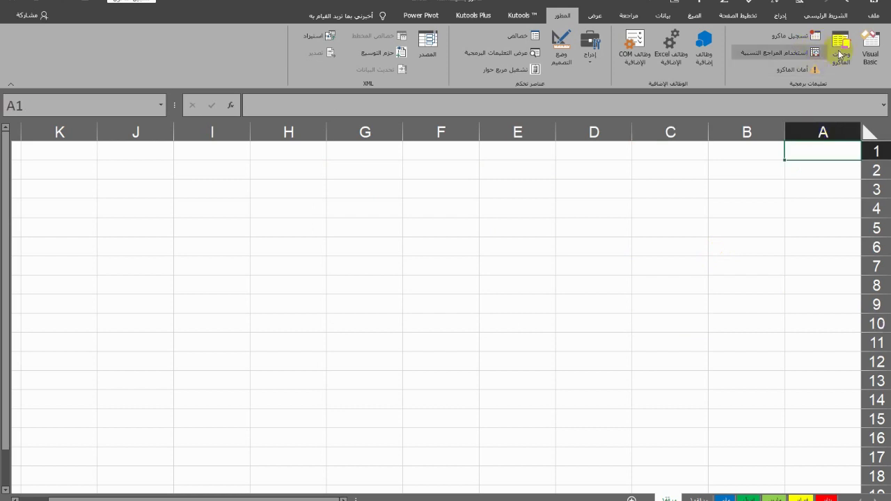
left_click(841, 55)
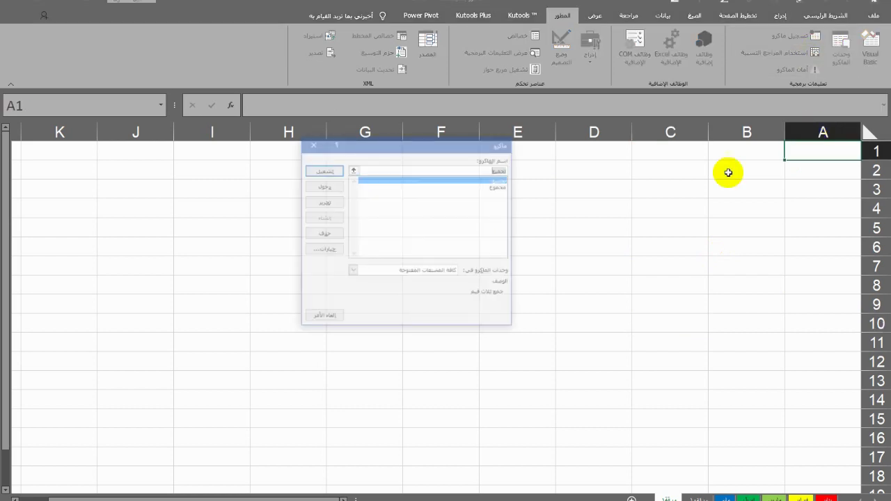
double_click(479, 181)
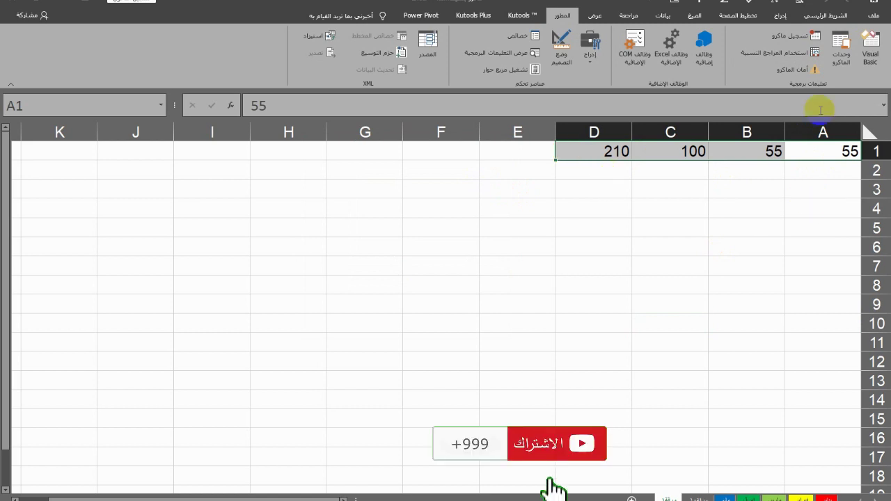
left_click(842, 62)
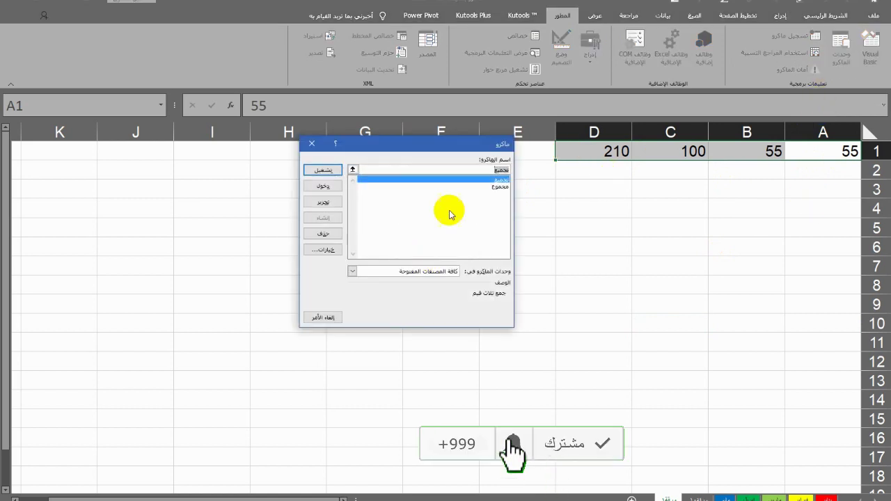
double_click(470, 187)
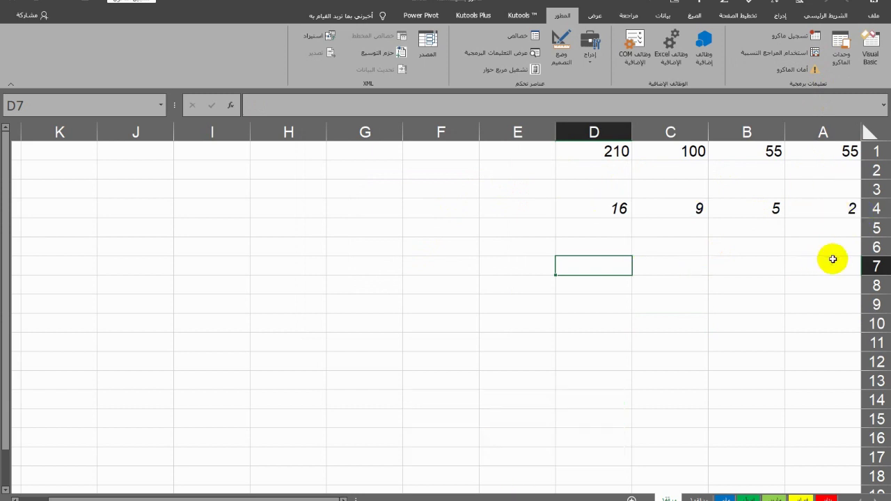
left_click_drag(831, 240, 833, 420)
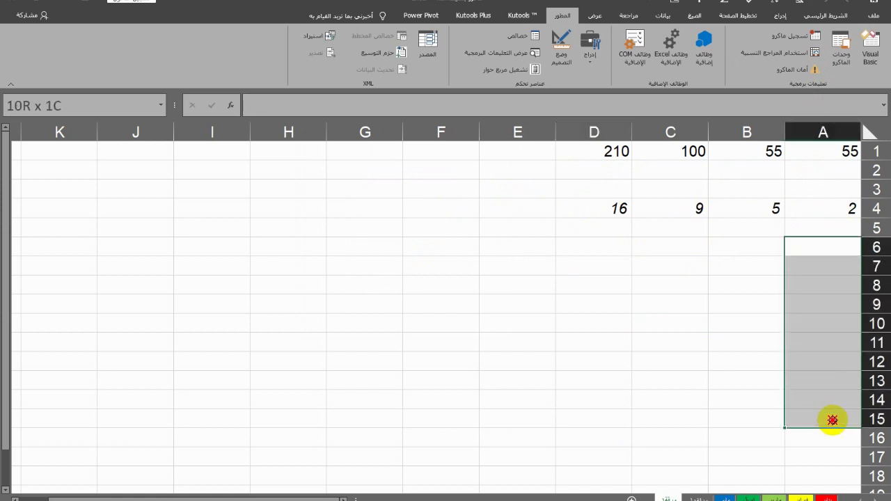
mouse_move(834, 226)
left_mouse_down()
mouse_move(828, 425)
mouse_move(503, 430)
mouse_move(504, 420)
left_mouse_up()
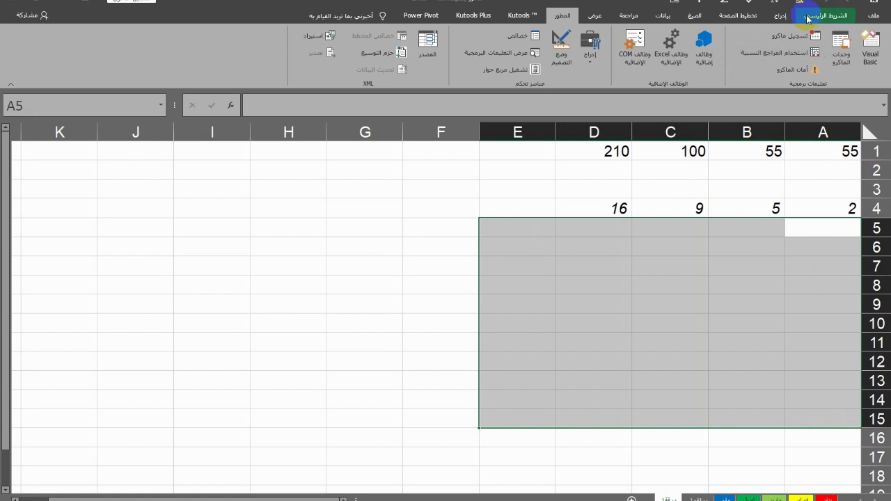
left_click(791, 35)
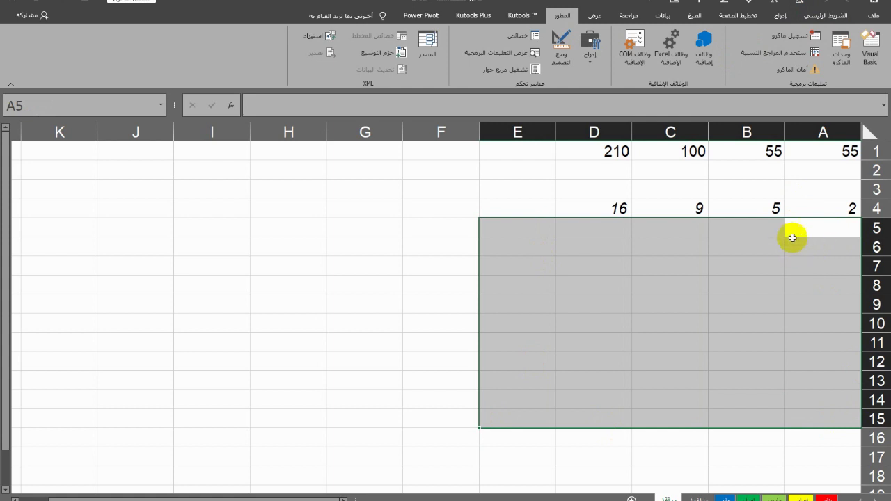
left_click(782, 278)
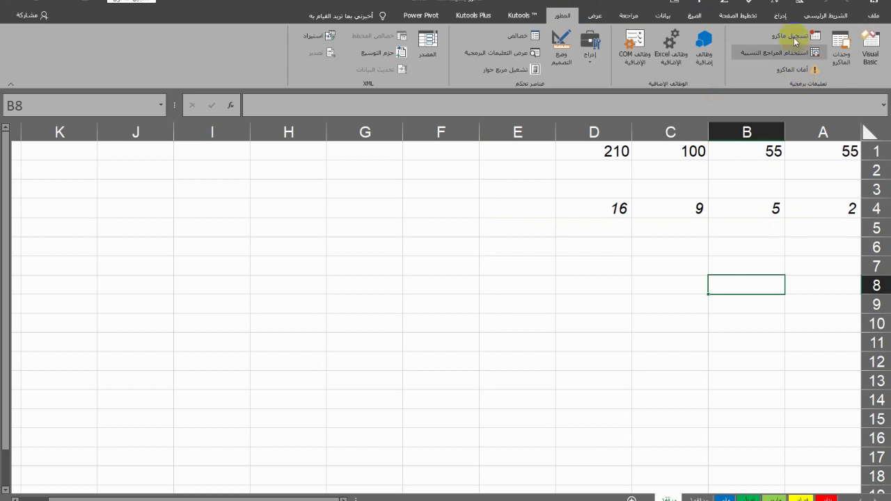
Record a macro named كتابة that selects A5:E15 and fills every cell with 555.
left_click(793, 37)
type("كتابة")
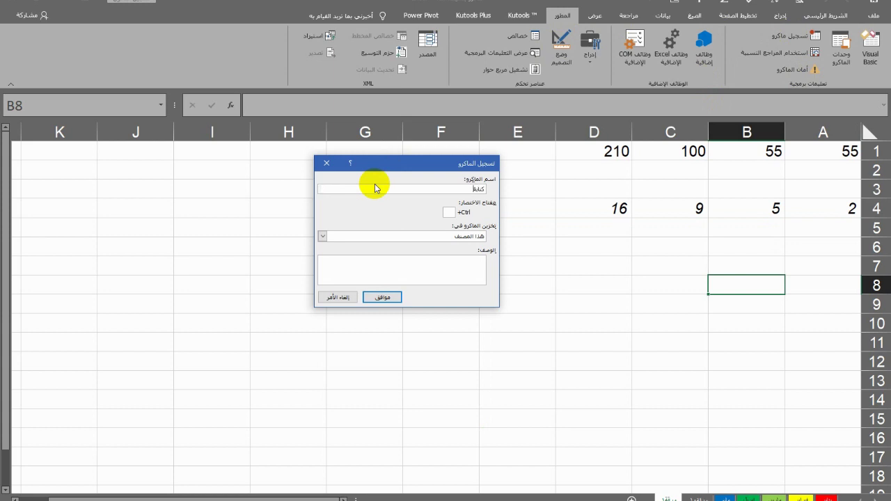
left_click(387, 297)
mouse_move(847, 227)
left_mouse_down()
mouse_move(843, 371)
mouse_move(578, 416)
mouse_move(527, 415)
left_mouse_up()
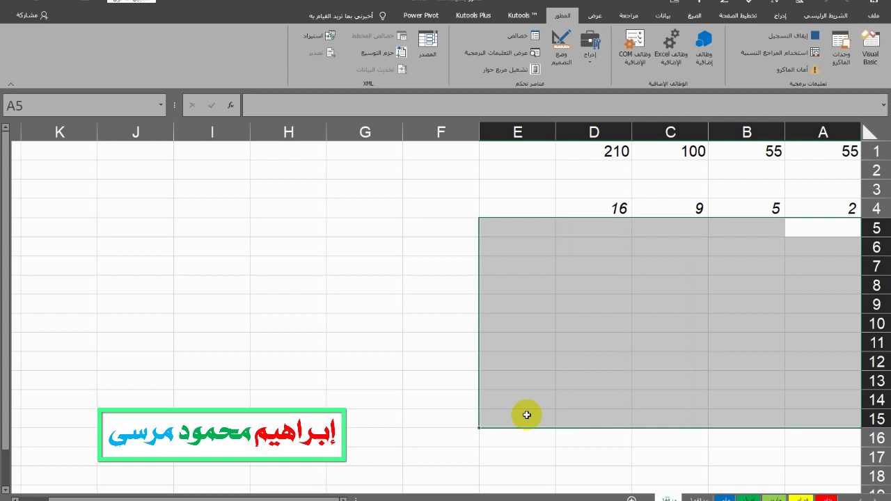
type("555")
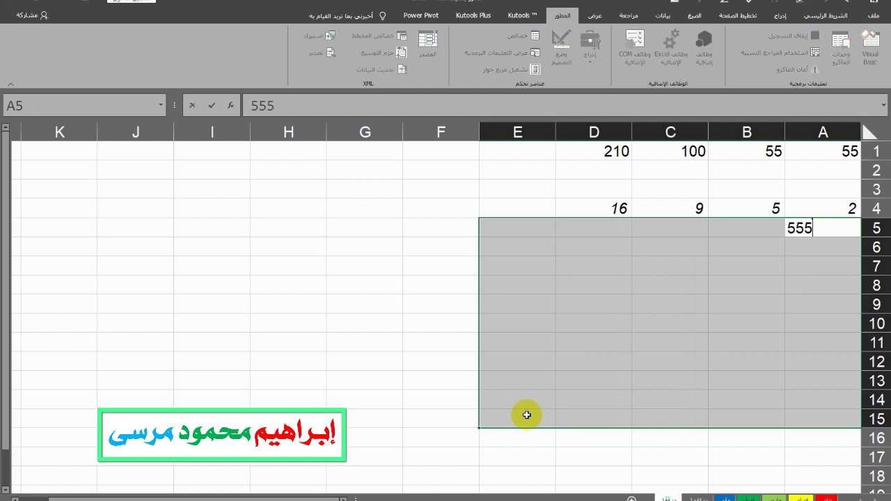
key("ctrl+Return")
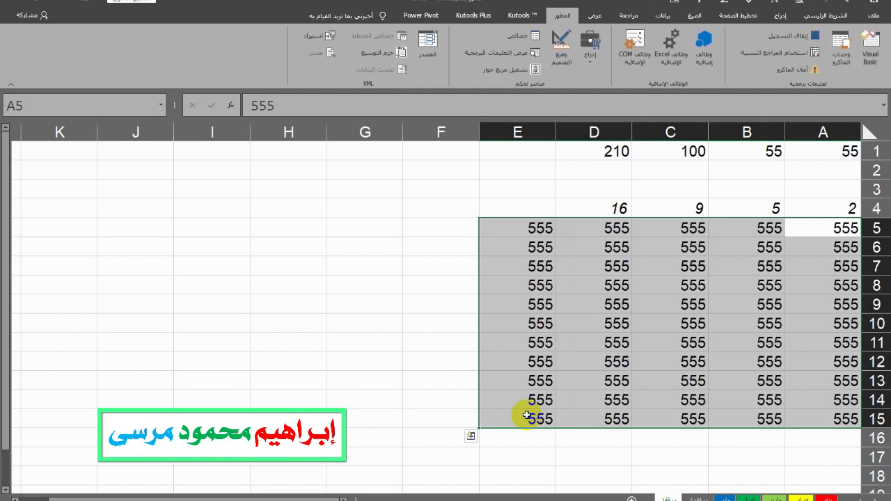
left_click(782, 36)
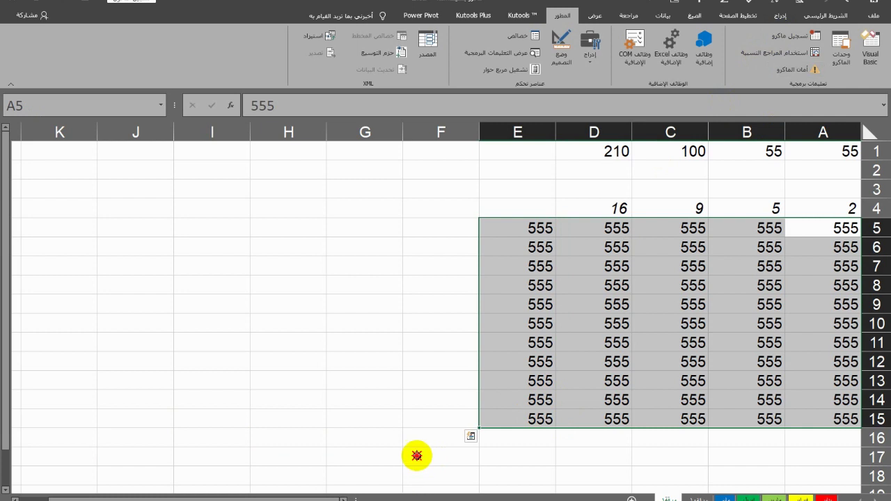
Clear A1:F17, then run the كتابة macro to refill A5:E15 with 555.
left_click_drag(415, 456, 850, 136)
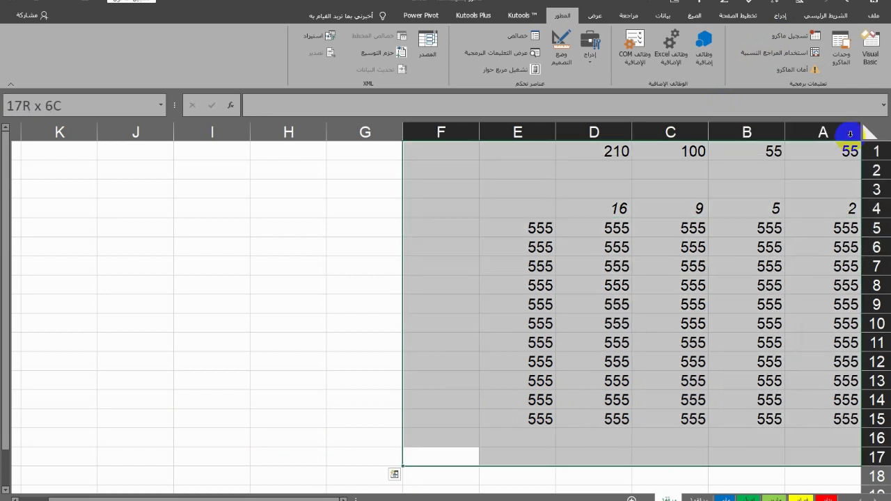
key("Delete")
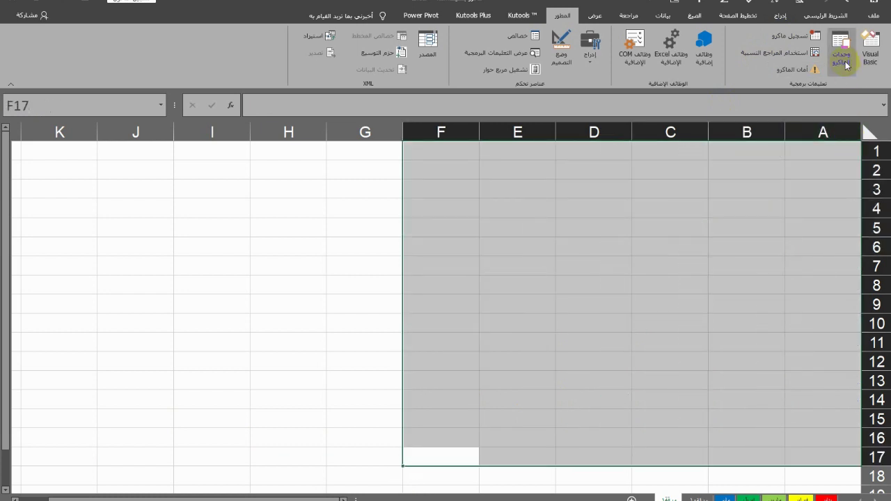
left_click(845, 61)
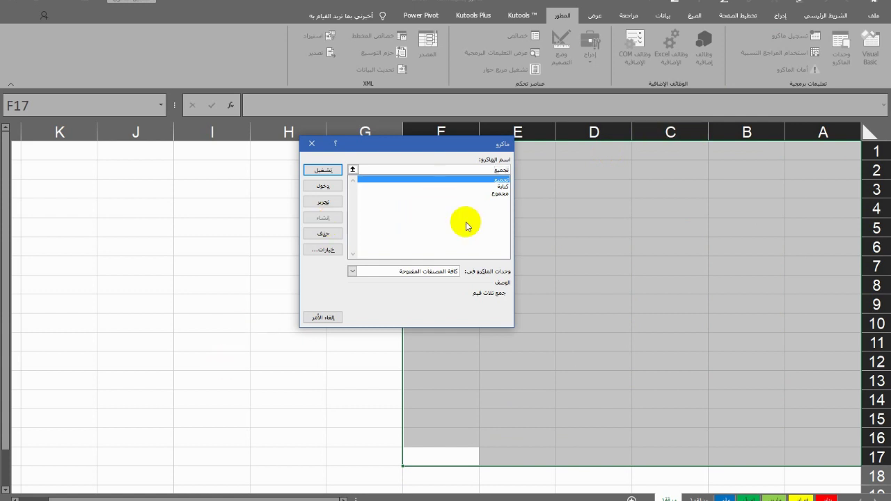
double_click(479, 187)
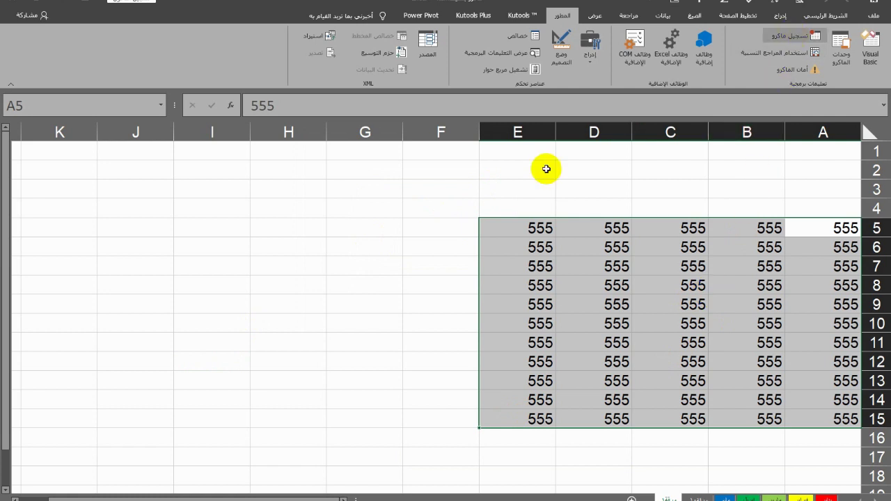
Start recording a new macro named حذف.
left_click(794, 37)
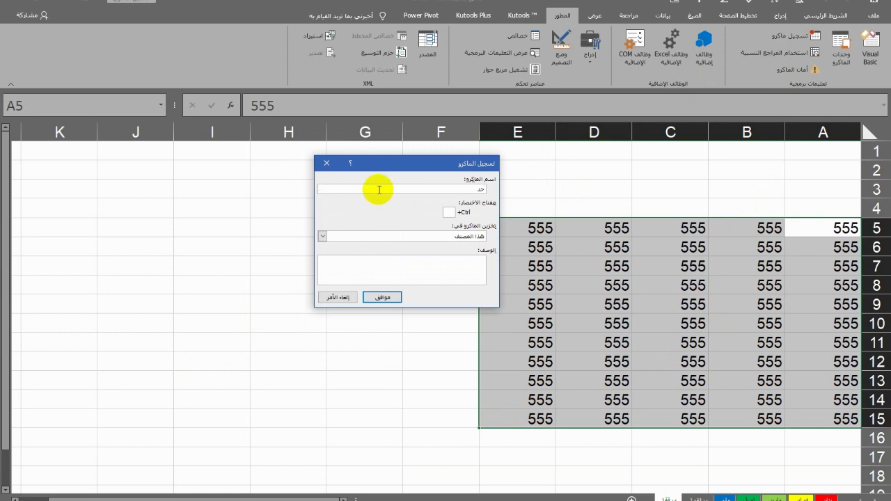
type("ذف")
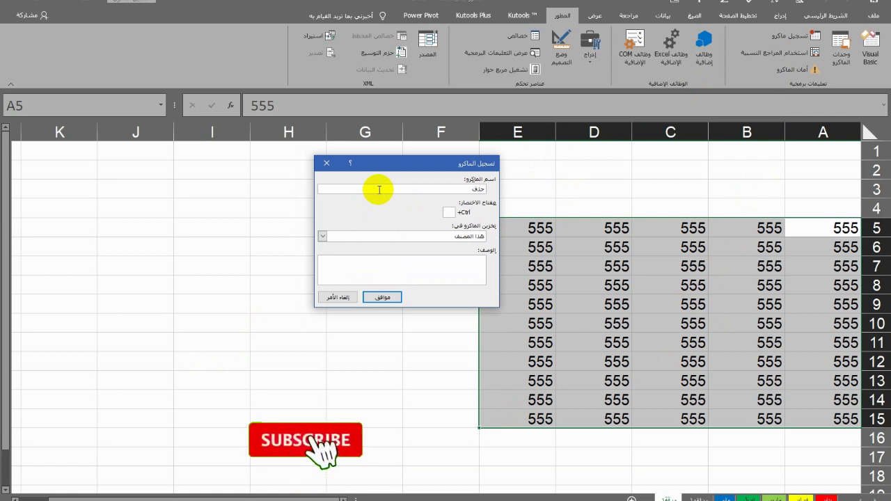
left_click(390, 298)
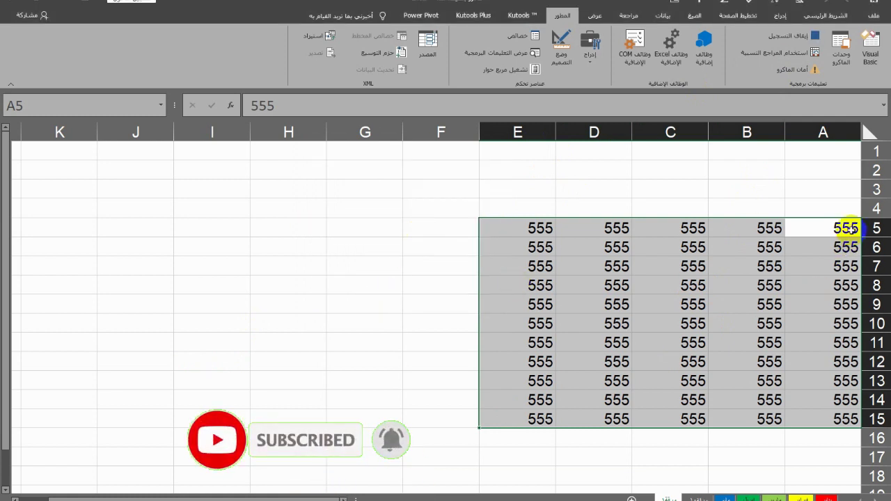
Clear the 555 values from A5:E15, select F15, and stop recording.
left_click_drag(849, 228, 512, 417)
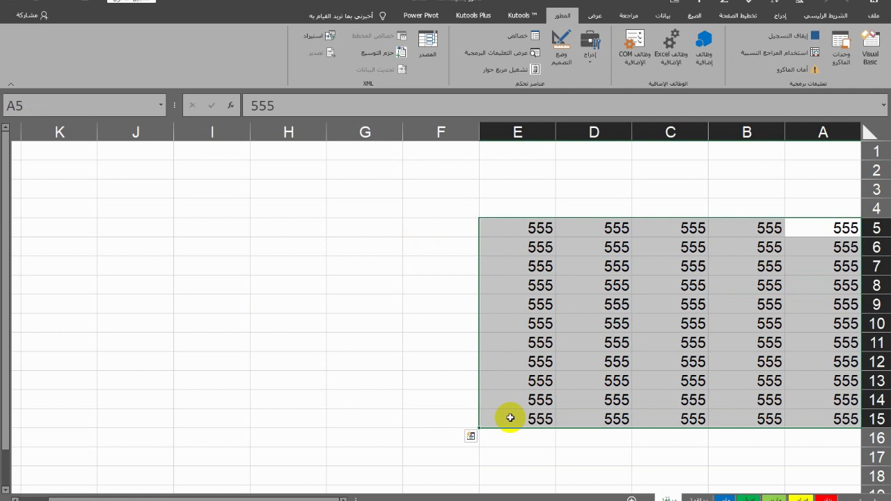
key("Delete")
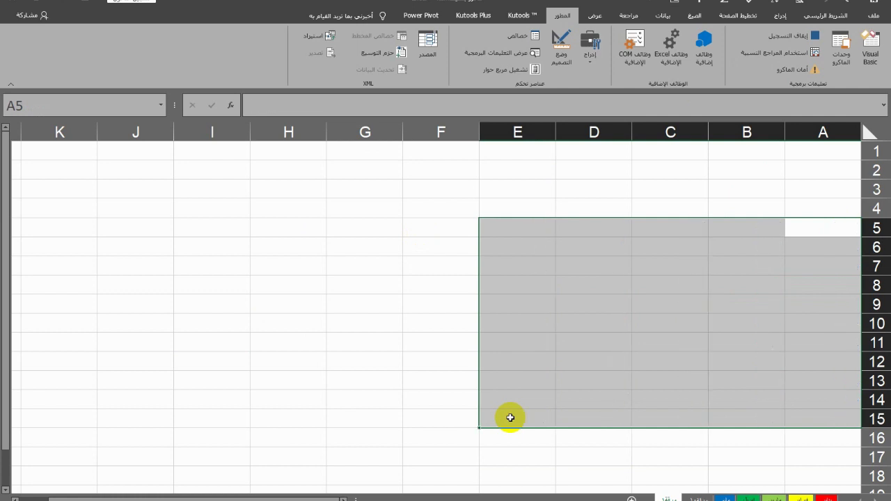
left_click(457, 421)
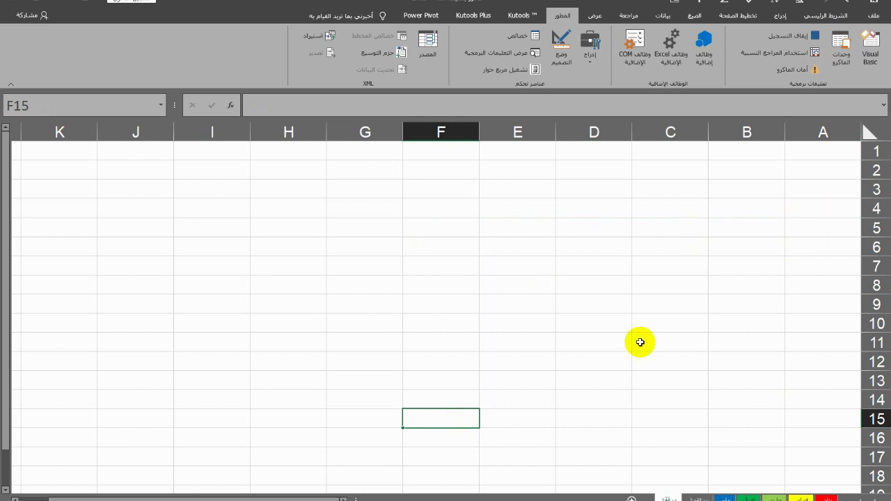
left_click(790, 35)
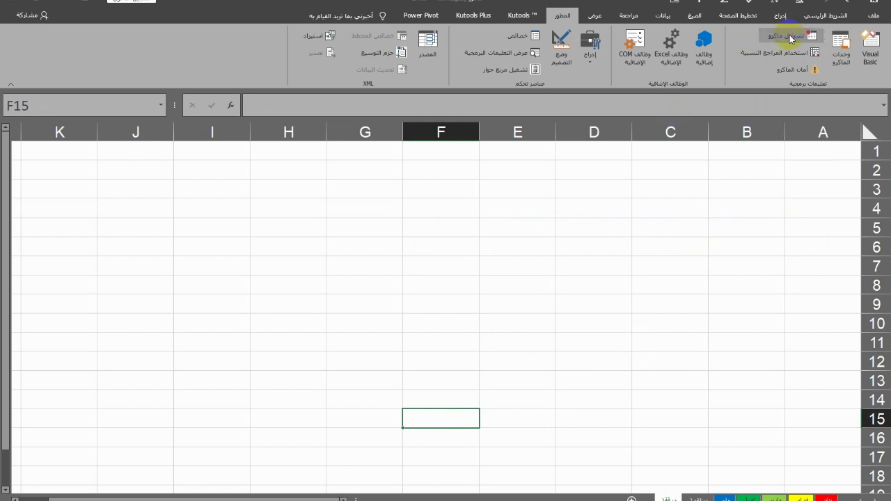
Select H3, turn on relative references, and open the حذف macro's code in the VBA editor.
left_click(296, 182)
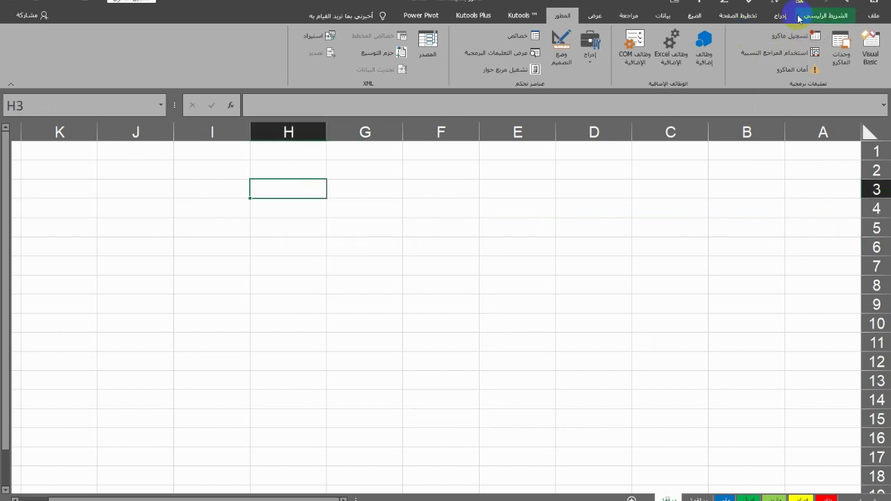
left_click(816, 53)
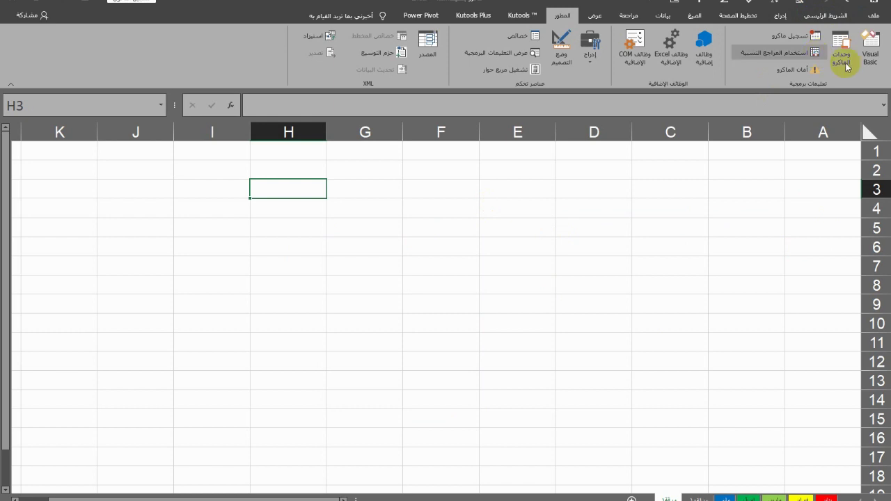
left_click(845, 62)
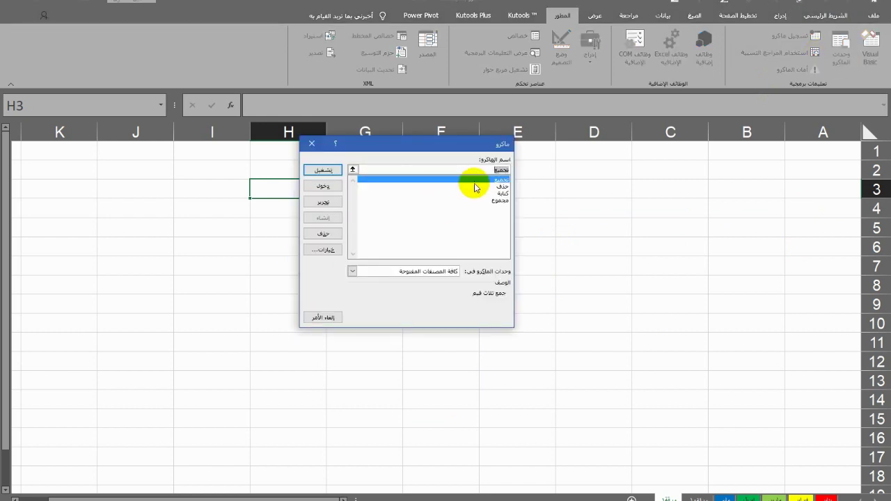
left_click(476, 187)
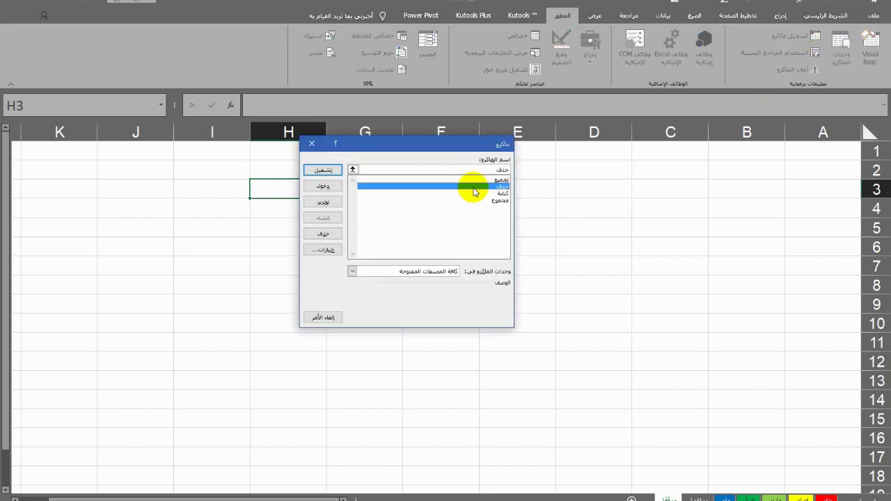
left_click(330, 207)
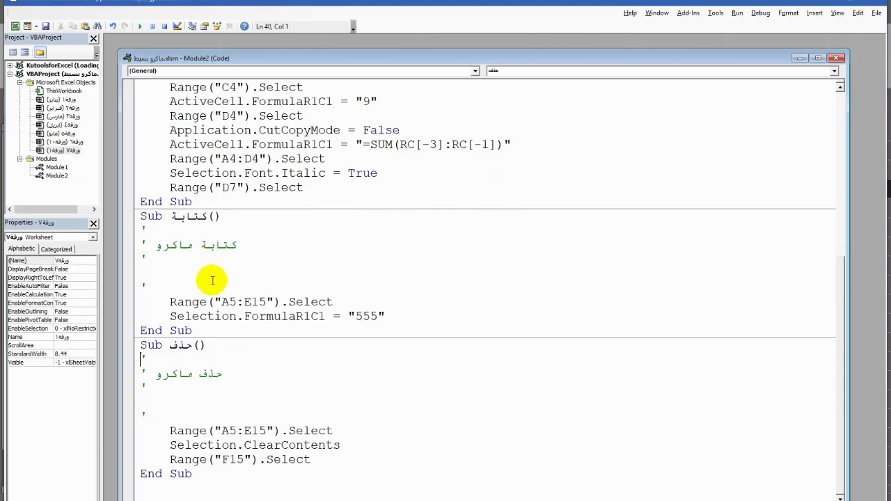
Delete the كتابة macro's comment lines and change its value 555 to 8888.
left_click_drag(146, 258, 154, 233)
key("Delete")
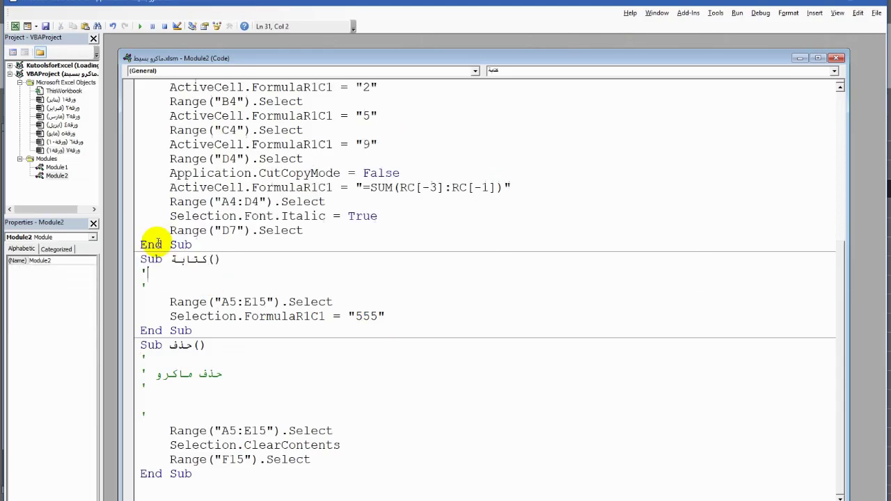
key("Delete")
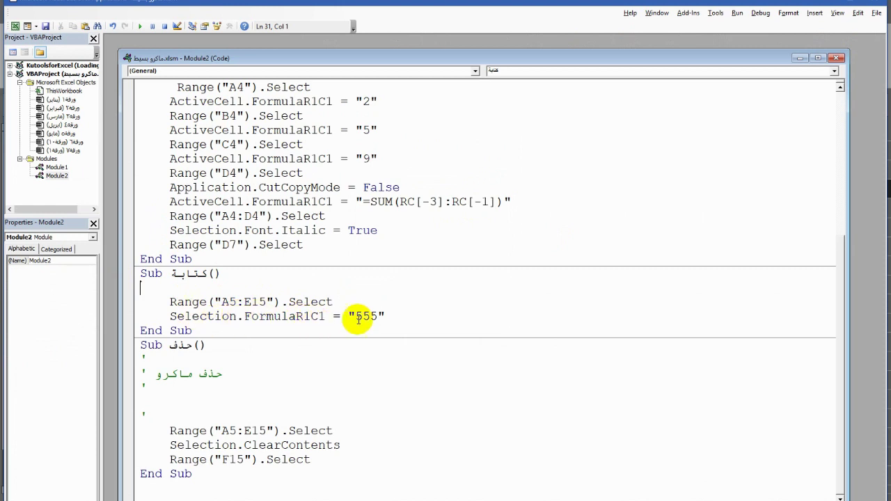
left_click_drag(356, 316, 377, 316)
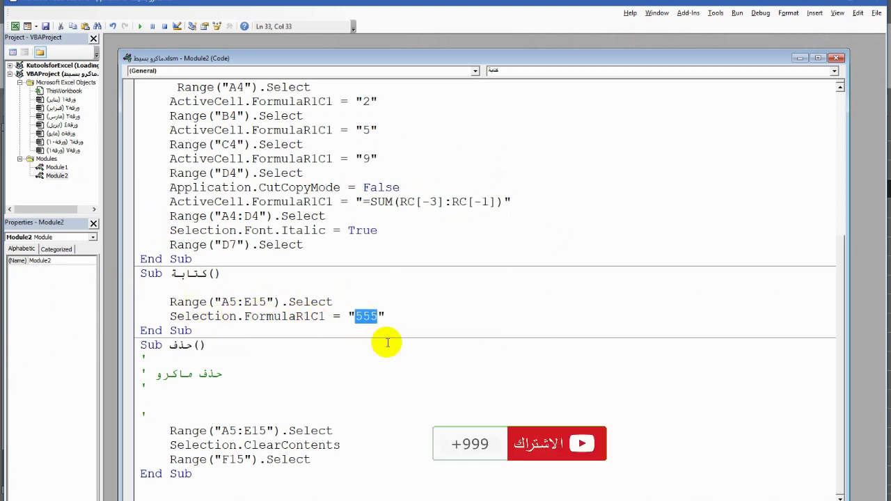
type("8888")
left_click(274, 316)
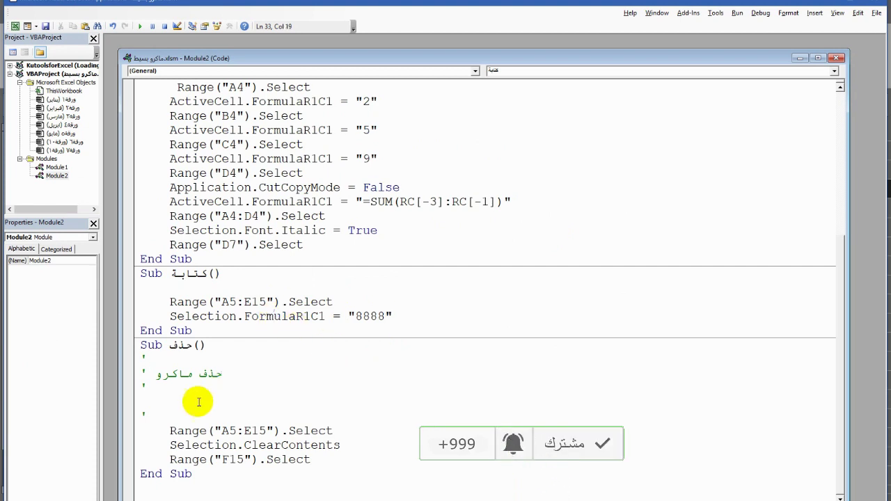
Delete the حذف macro's comment lines and check that the value reads 8888.
left_click(174, 388)
left_click_drag(161, 365, 144, 358)
key("Delete")
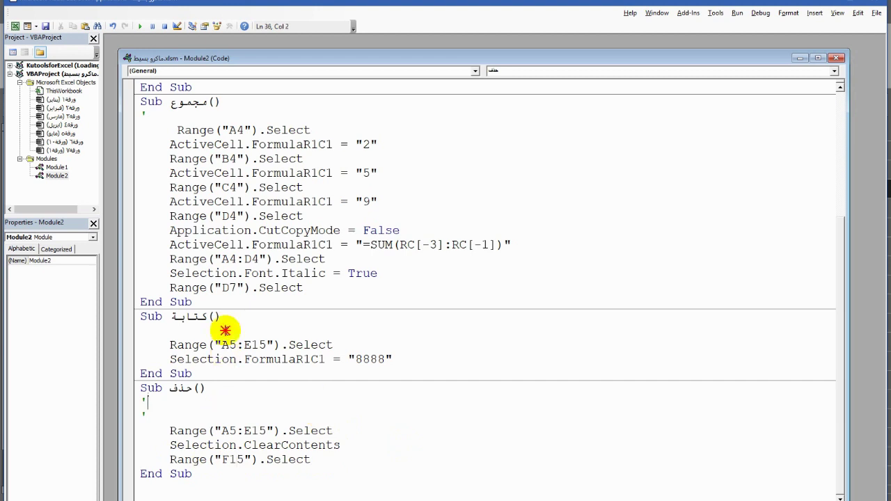
left_click(225, 330)
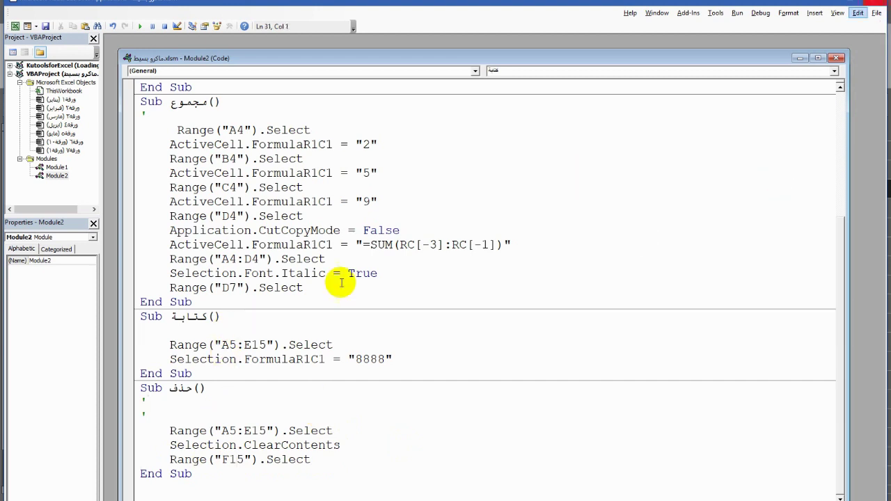
left_click(380, 356)
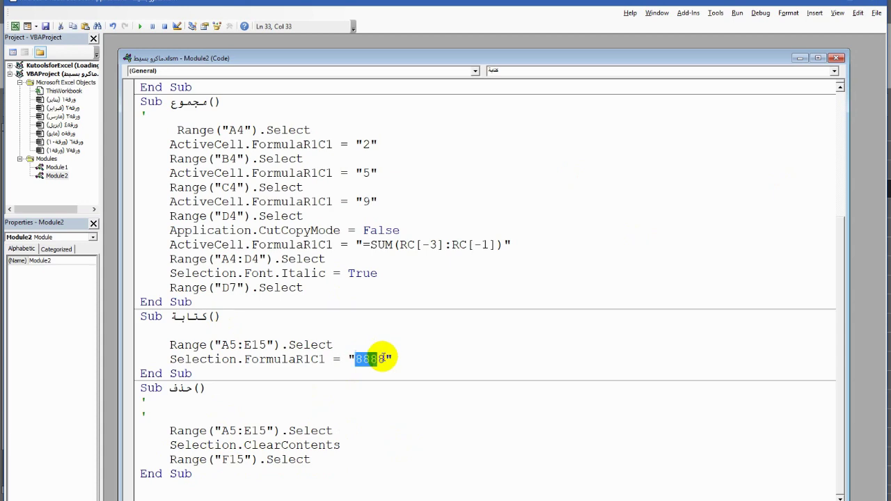
left_click_drag(381, 358, 386, 359)
Close the VBA editor and return to the blank worksheet.
left_click(874, 1)
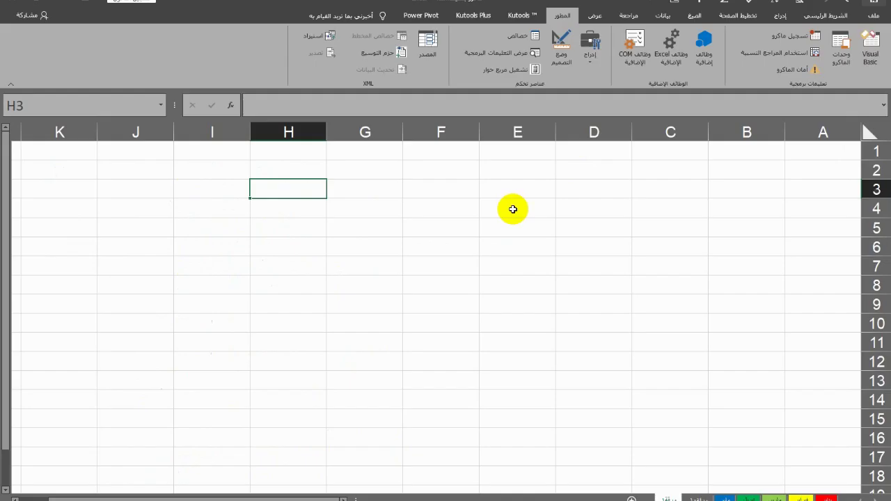
left_click(513, 209)
left_click(298, 193)
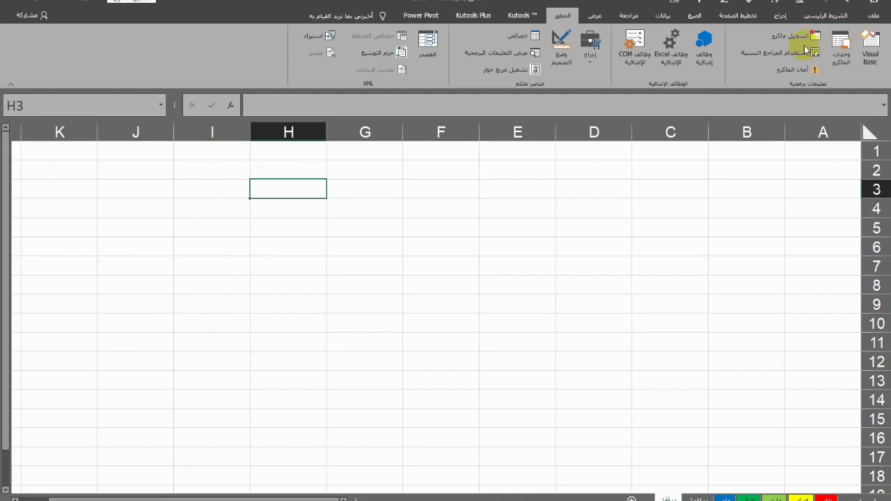
left_click(775, 20)
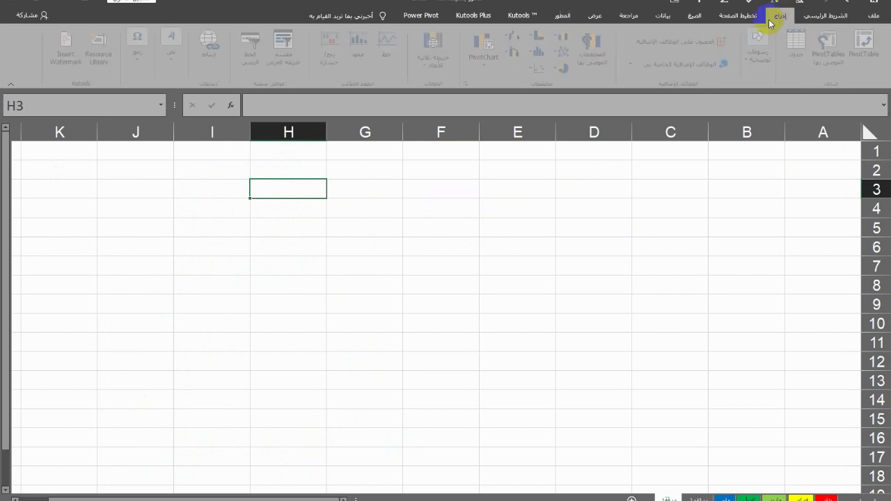
Draw a Rounded Rectangle shape from the Shapes gallery over H2:H3.
left_click(759, 64)
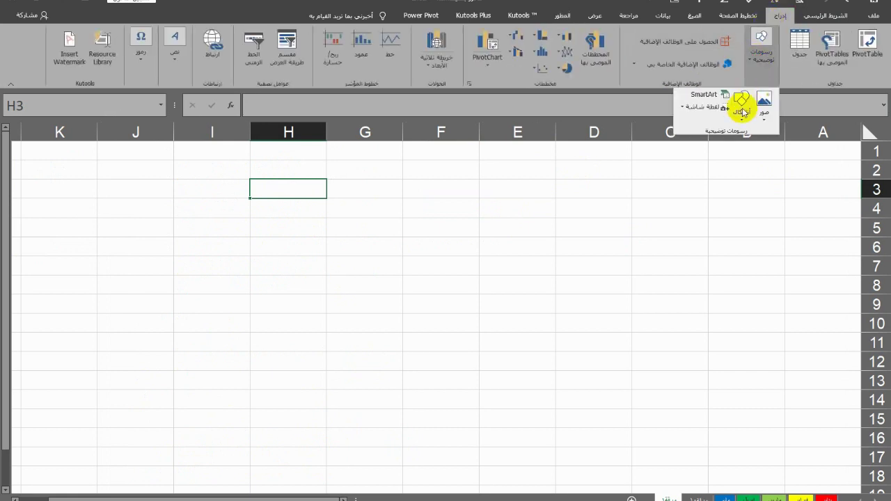
left_click(743, 112)
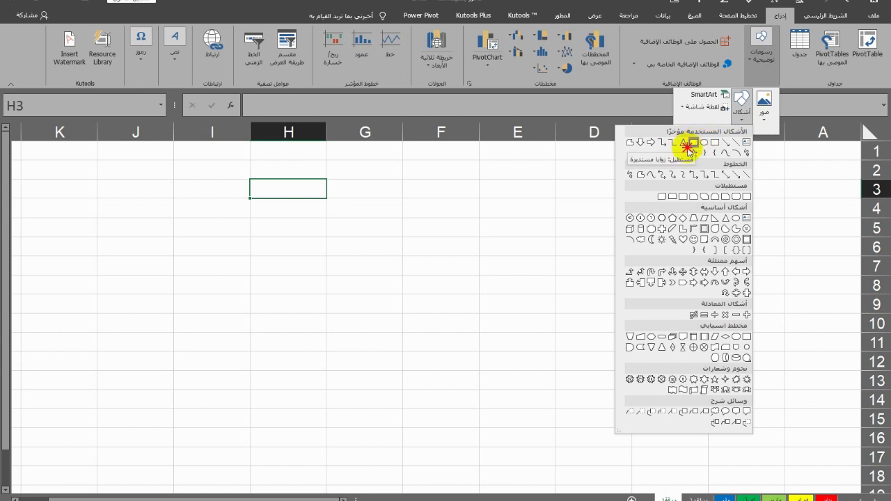
left_click(687, 146)
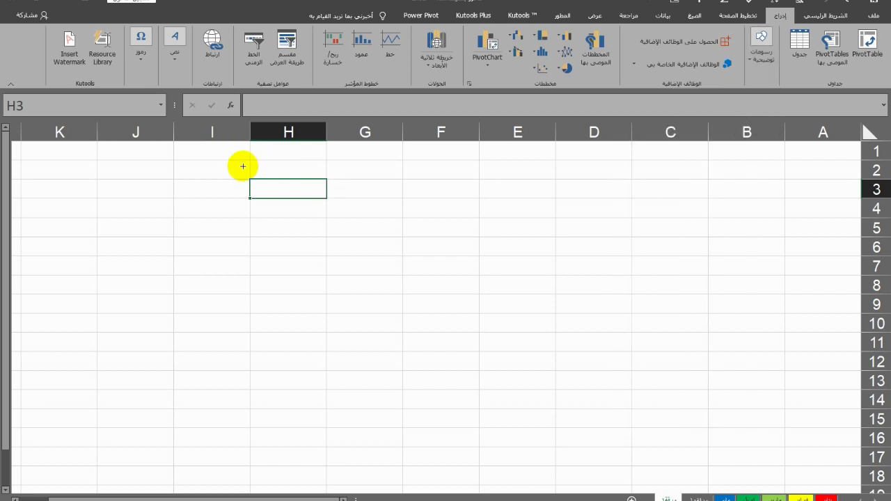
left_click_drag(241, 166, 327, 205)
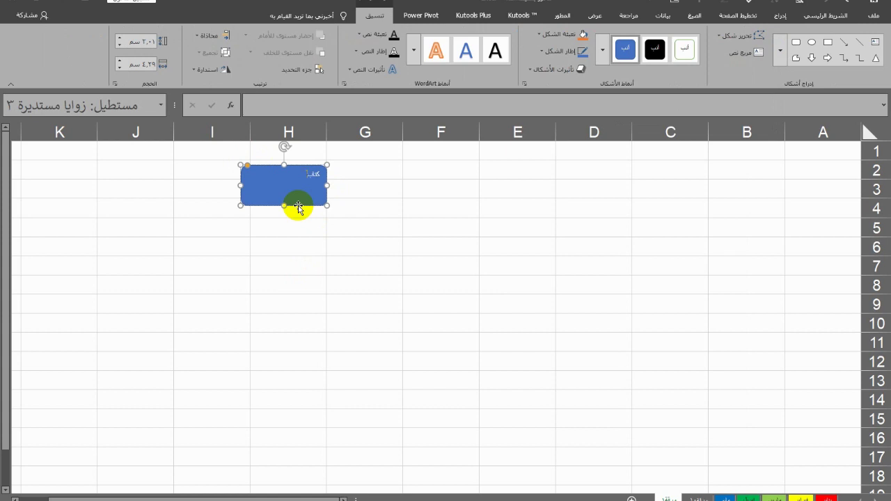
Centre the كتابة label vertically and enlarge it to 24 points.
left_click(812, 19)
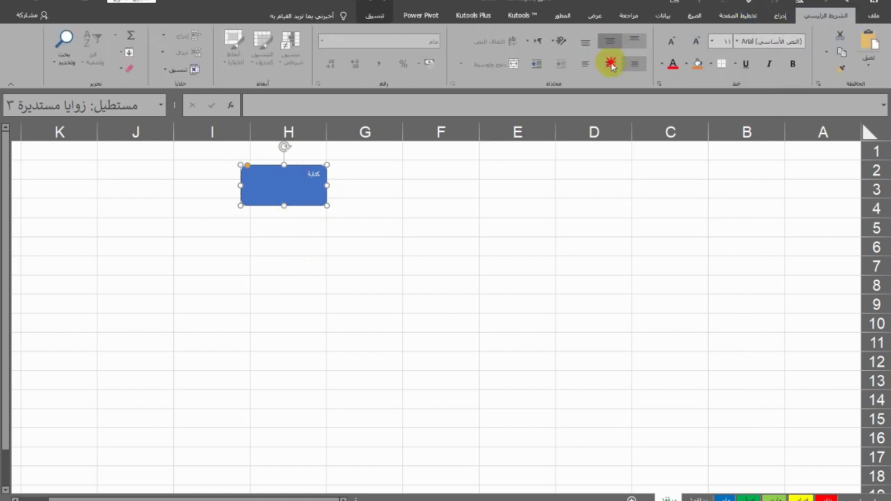
left_click(612, 65)
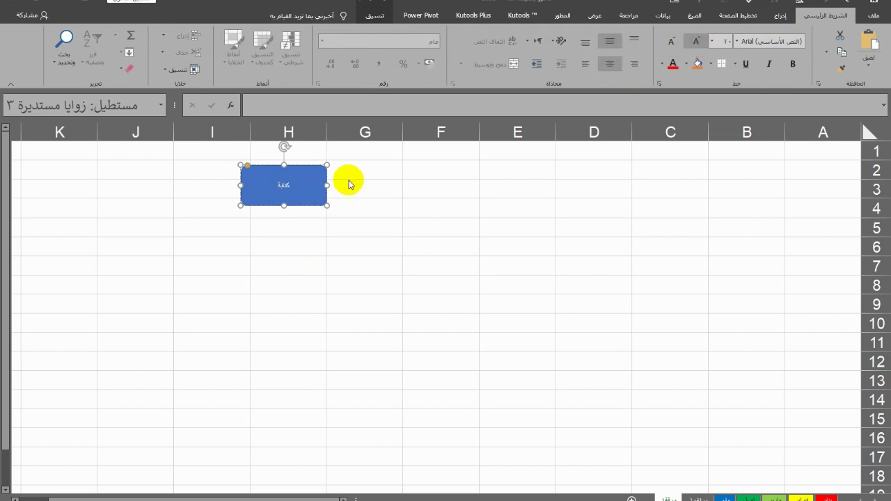
left_click(290, 189)
double_click(284, 185)
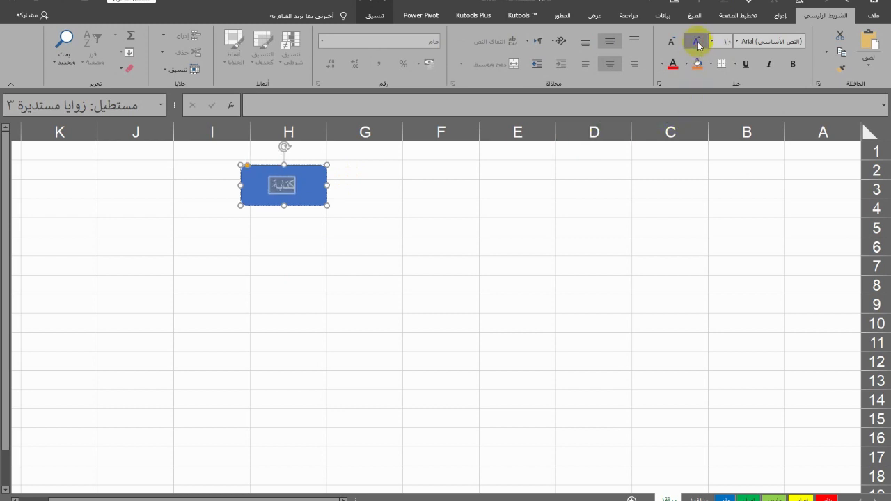
left_click(697, 43)
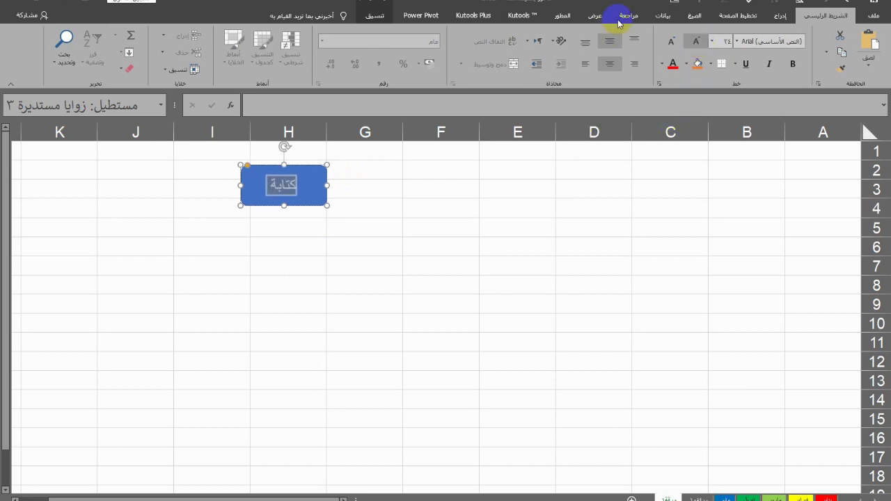
Apply the white-fill, grey-outline shape style and a blue glow effect.
left_click(376, 16)
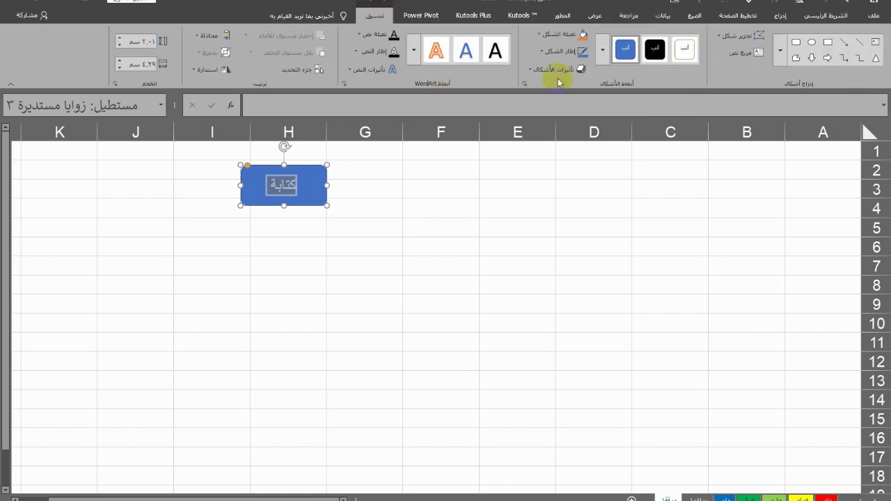
left_click(684, 52)
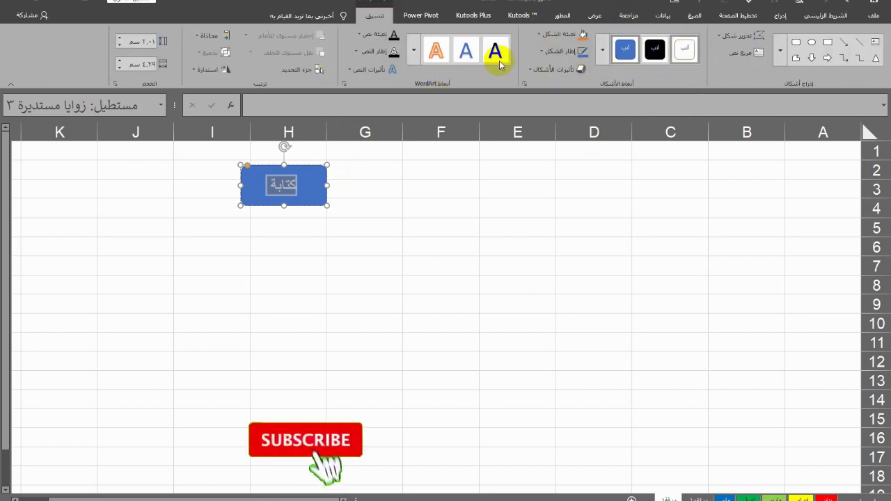
left_click(537, 69)
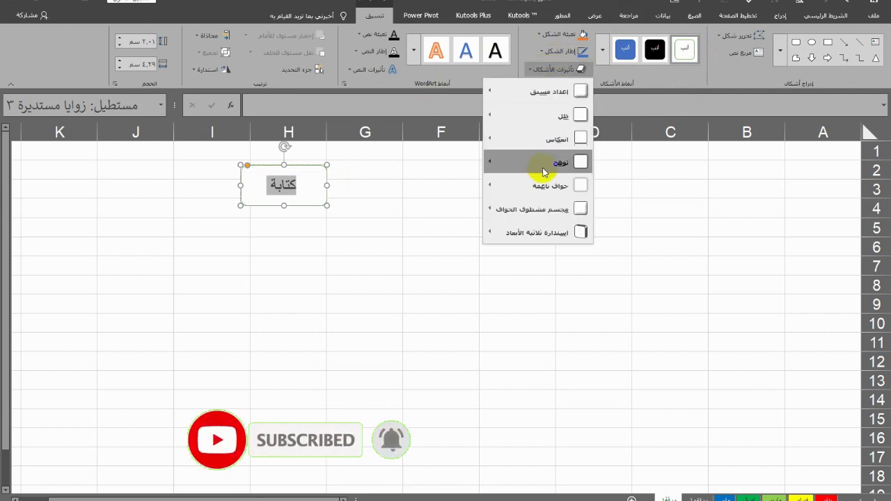
mouse_move(543, 172)
left_click(353, 284)
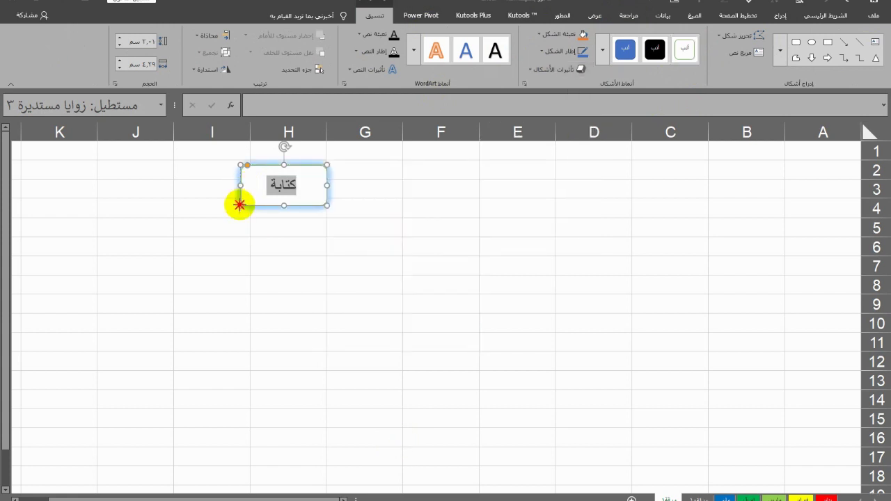
Shrink the كتابة button, copy it to column J, and relabel the copy حذف.
left_click_drag(239, 205, 257, 200)
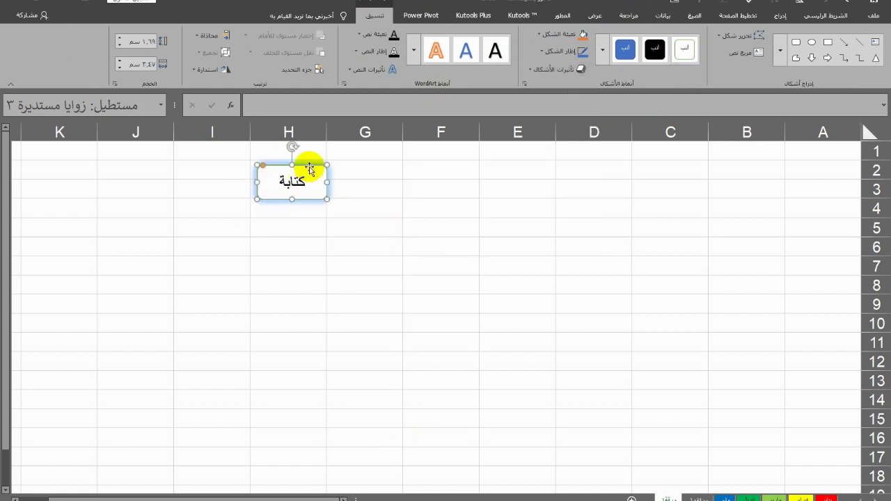
left_click_drag(309, 169, 186, 170)
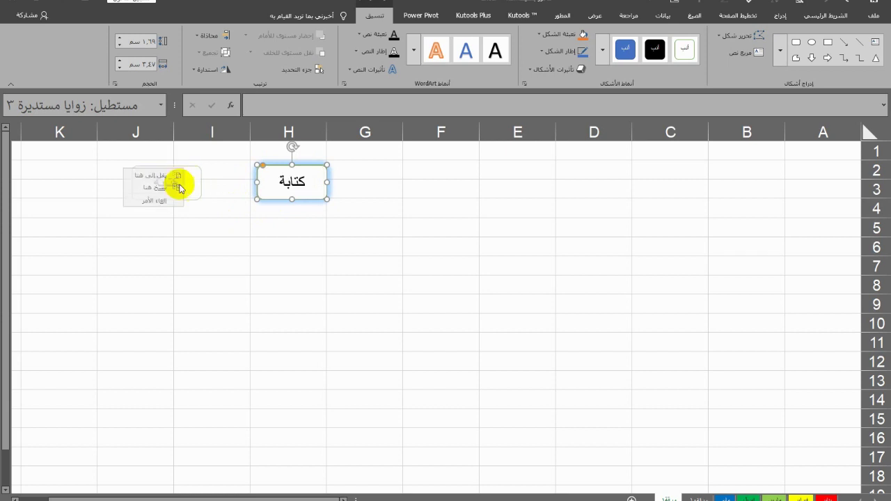
left_click(162, 187)
double_click(164, 181)
type("حذ")
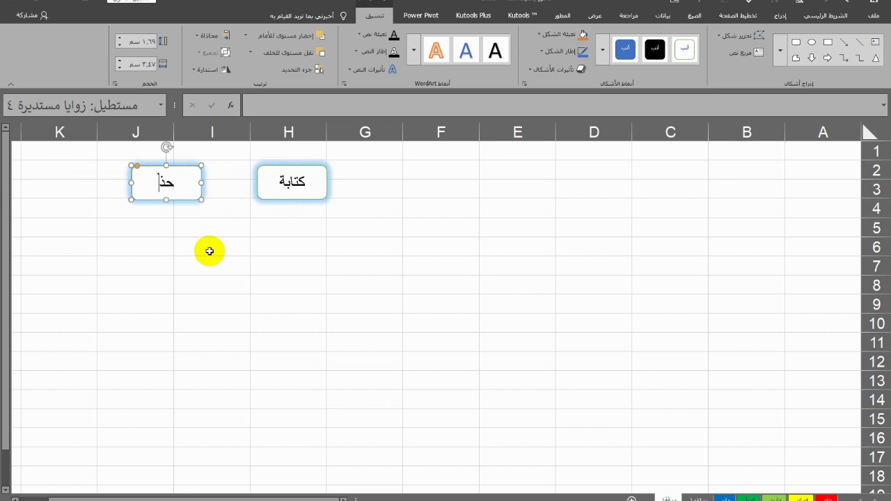
type("ف")
key("Escape")
key("Escape")
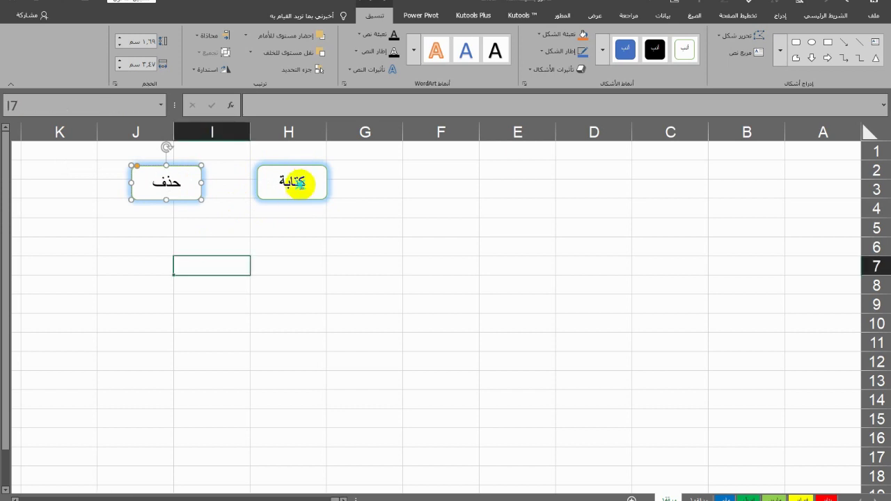
Assign the كتابة macro to the كتابة button.
left_click(301, 190)
right_click(300, 189)
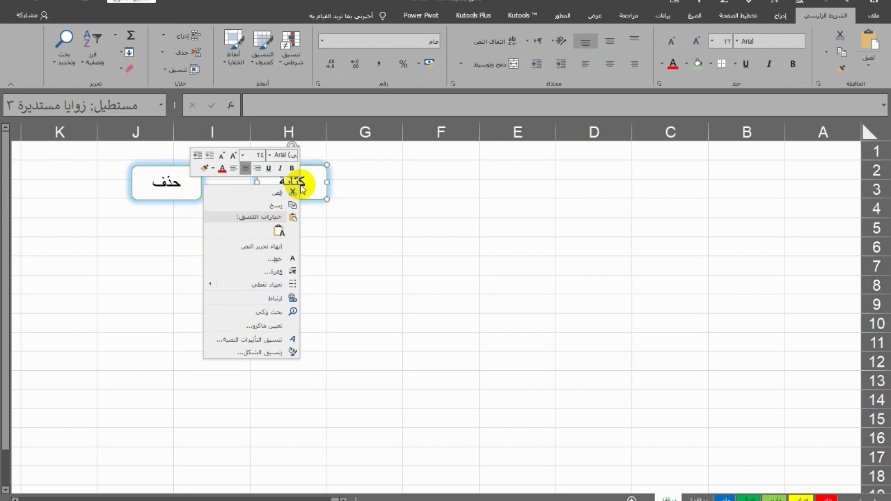
left_click(259, 326)
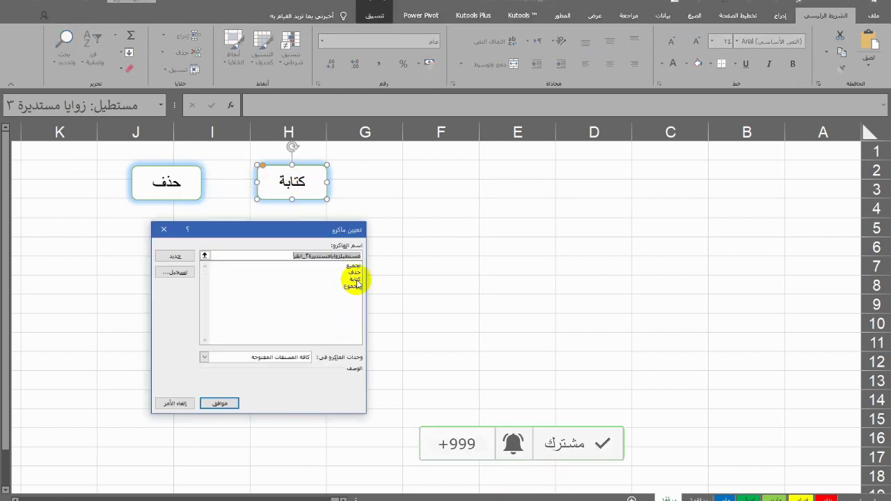
left_click(353, 278)
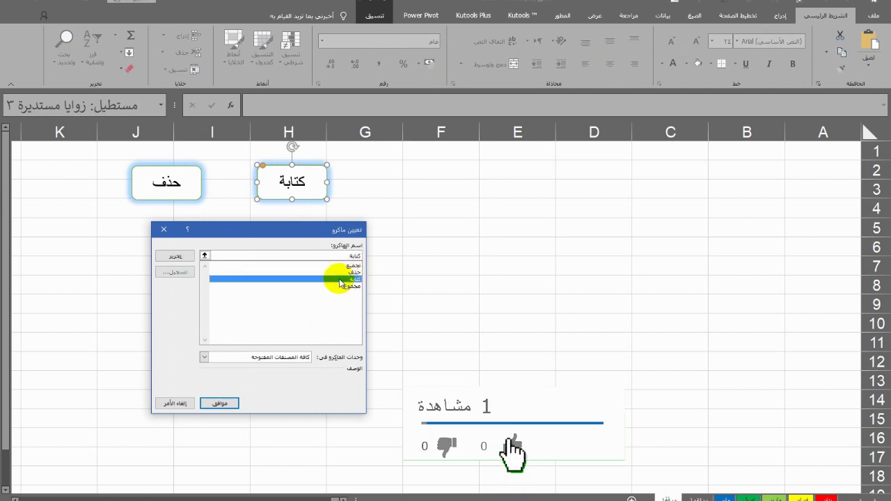
left_click(232, 409)
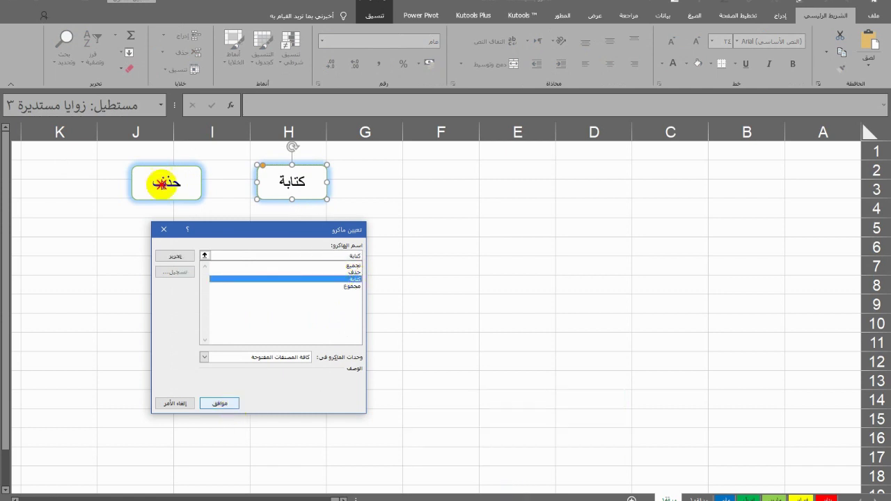
Assign the حذف macro to the حذف button.
right_click(167, 184)
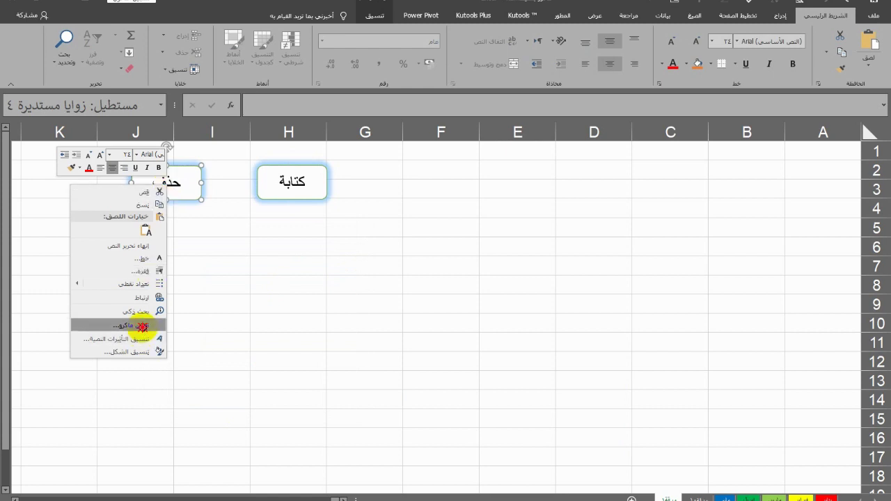
left_click(140, 325)
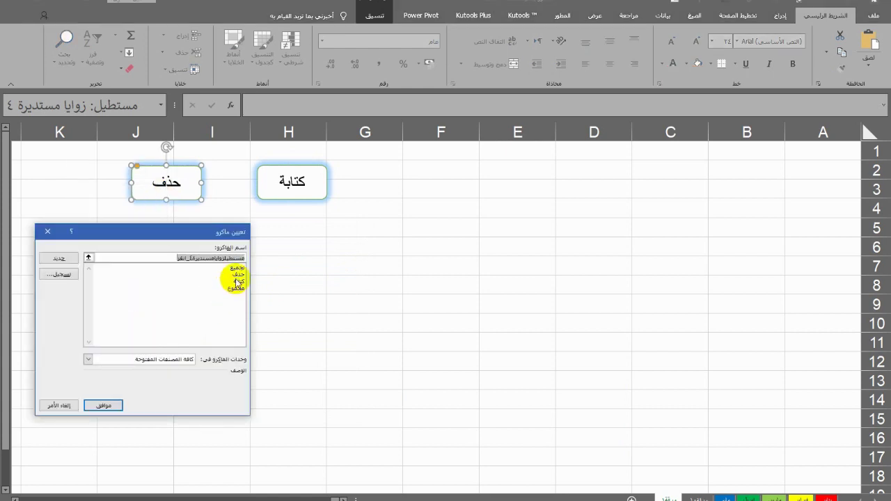
left_click(237, 275)
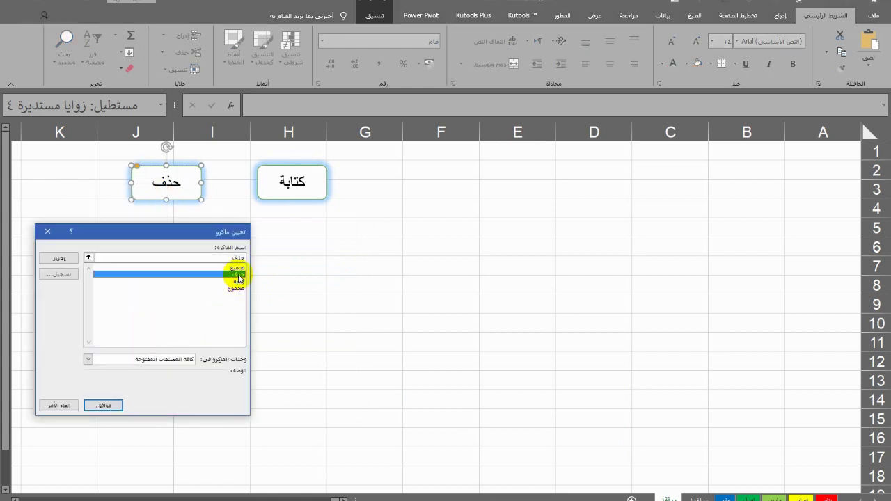
left_click(117, 402)
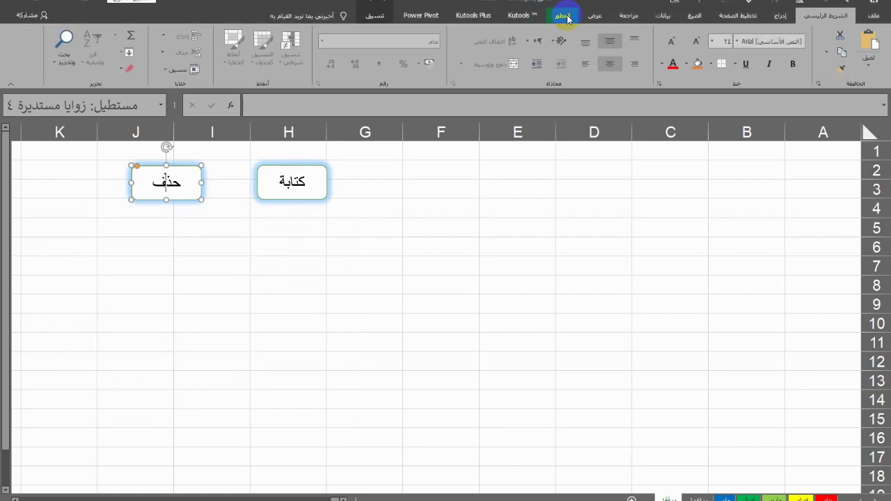
left_click(568, 19)
Dismiss the Macro dialog and run each button twice: كتابة fills A5:E15 with 8888, حذف clears it.
left_click(846, 52)
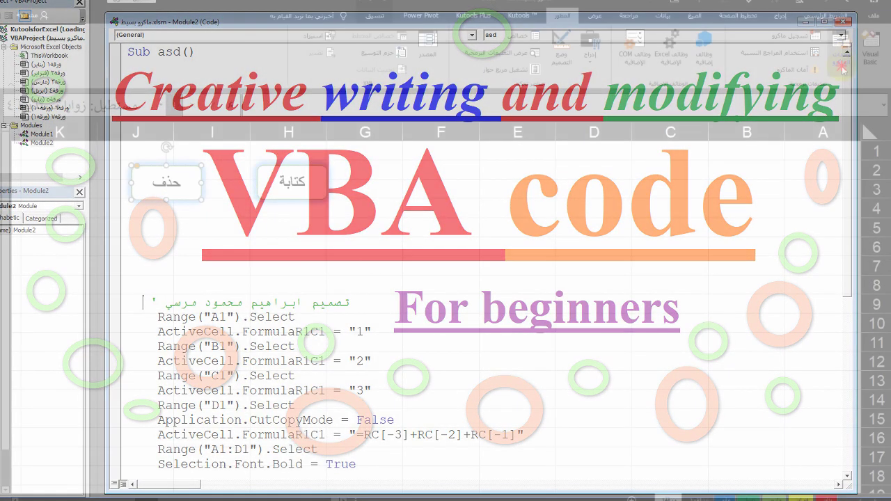
key("alt+F8")
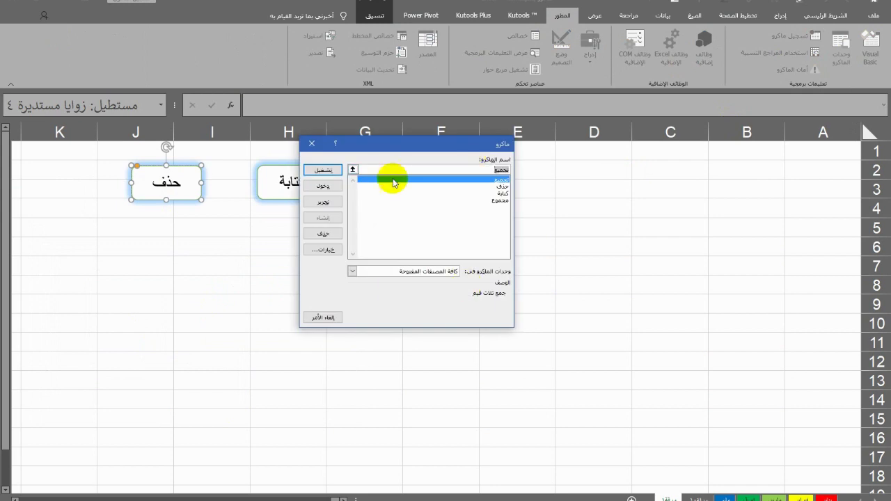
left_click(314, 148)
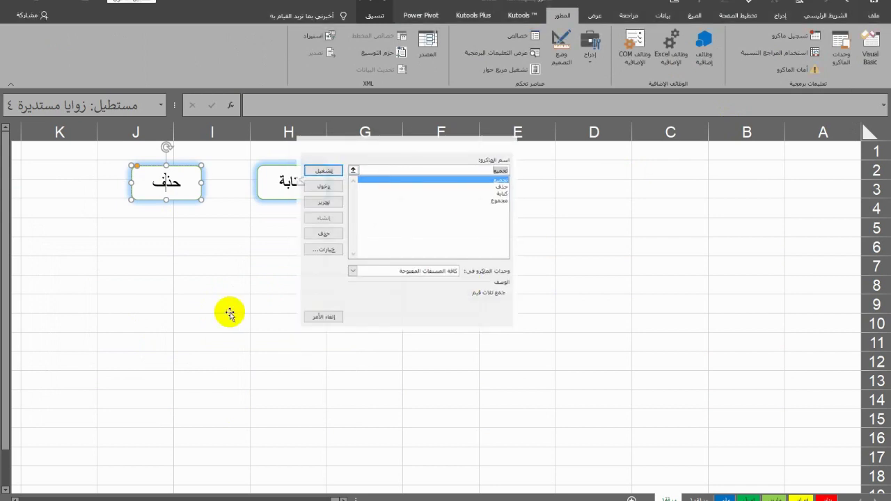
left_click(230, 311)
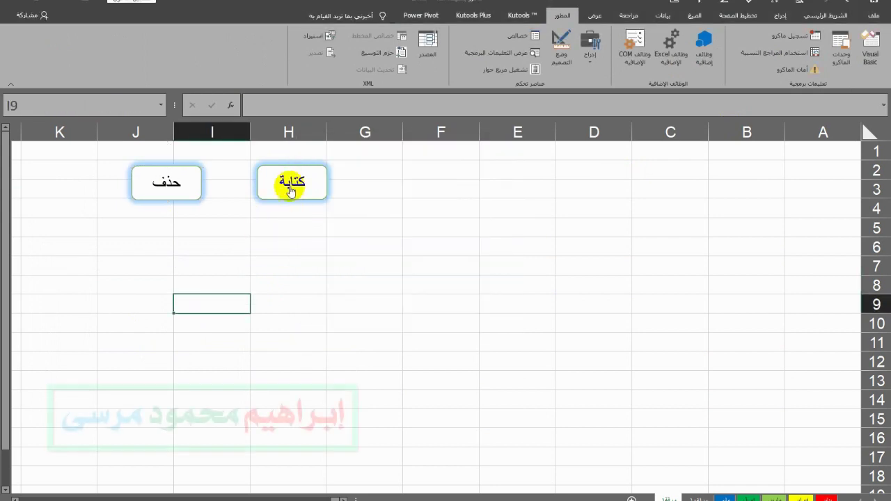
left_click(290, 187)
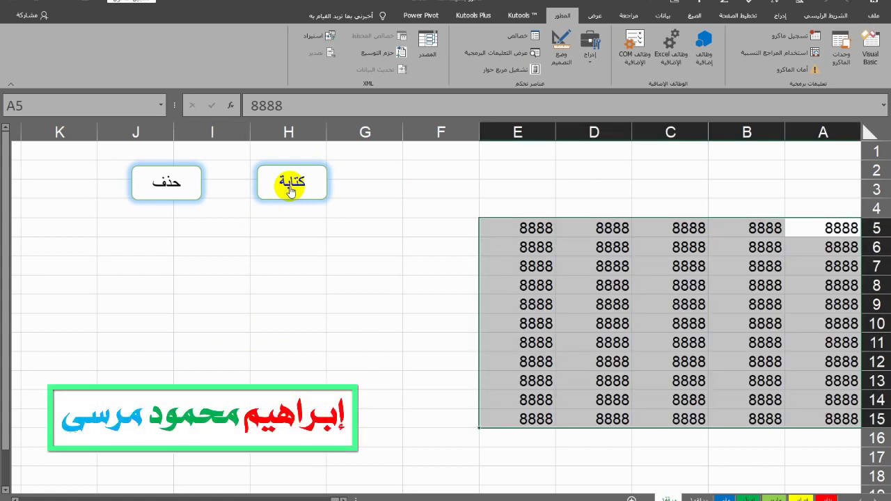
left_click(160, 186)
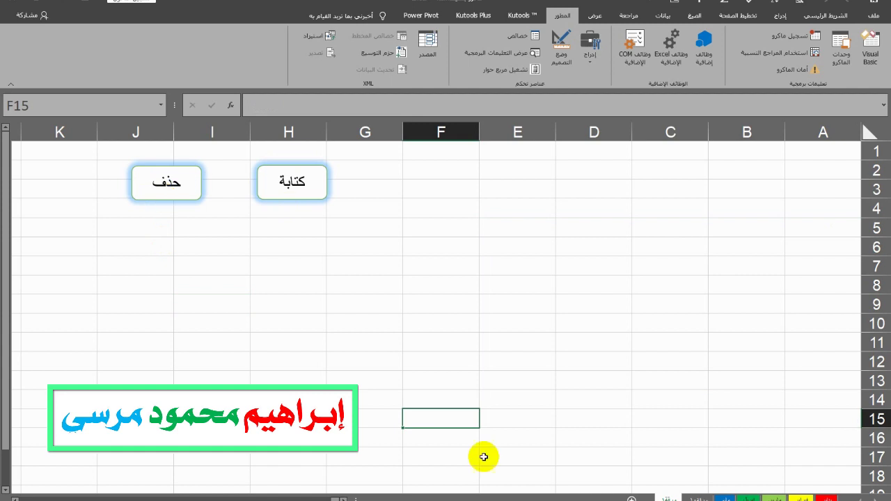
left_click(283, 193)
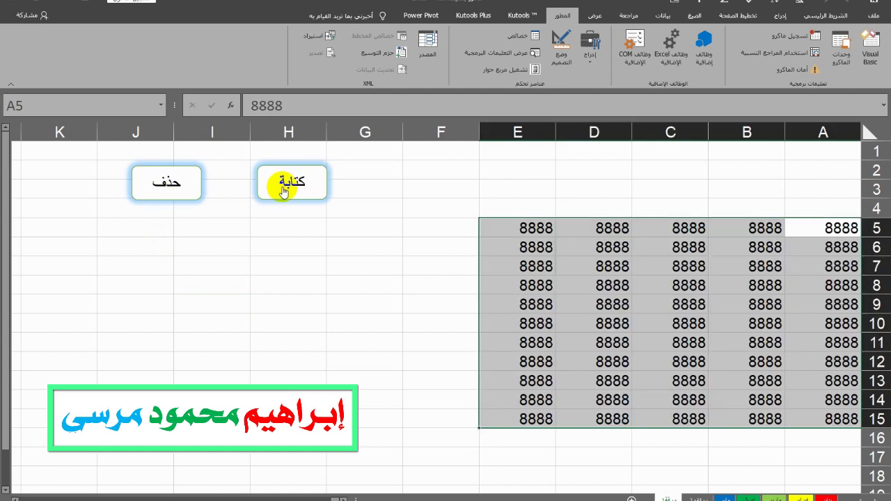
left_click(172, 188)
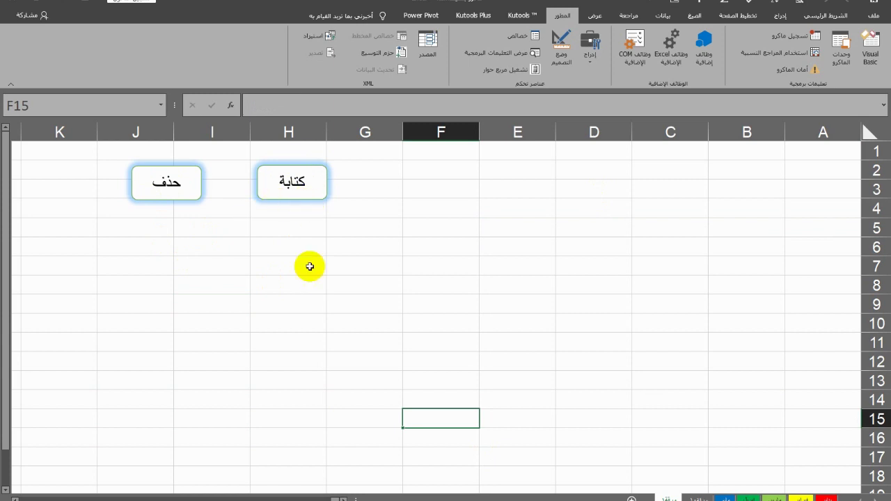
left_click(311, 201, "ctrl")
Copy both buttons and paste them at cell I3 on a new sheet.
right_click(311, 201)
left_click(183, 183, "ctrl")
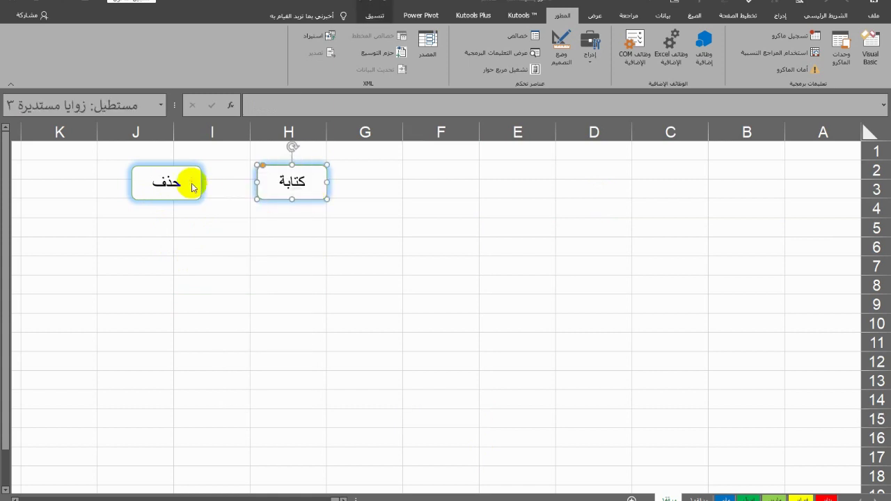
right_click(188, 183)
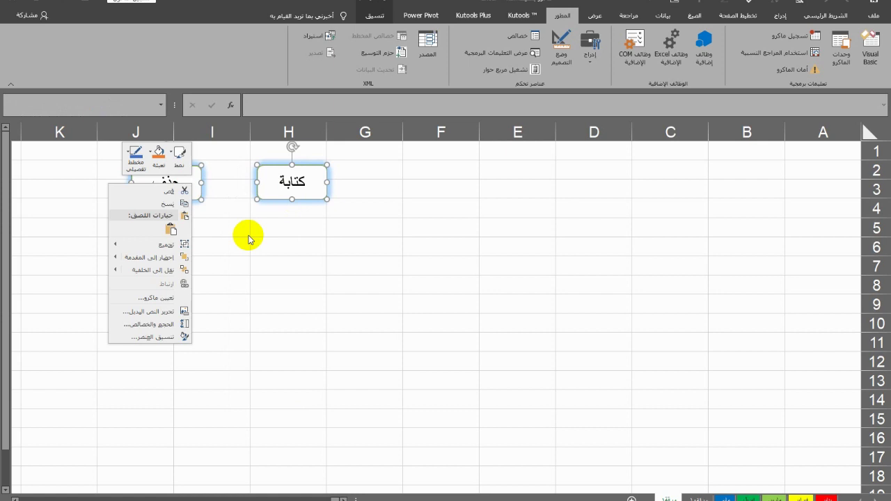
left_click(171, 202)
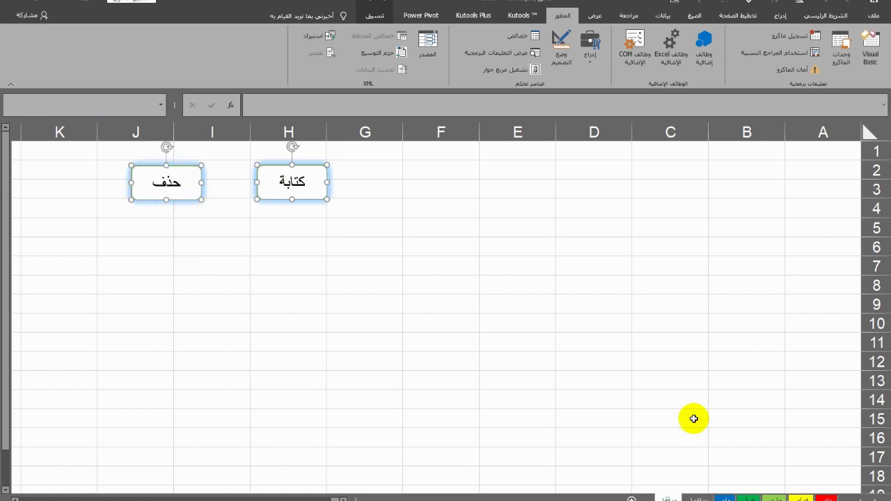
left_click(631, 499)
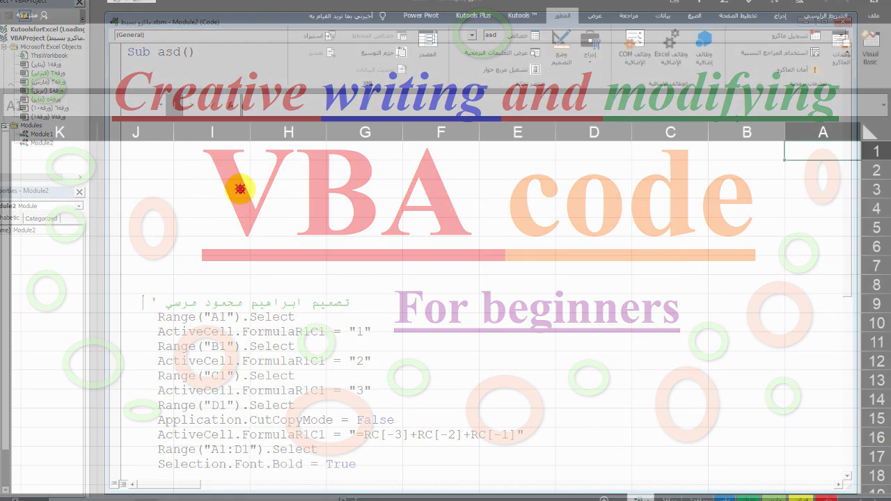
left_click(239, 189)
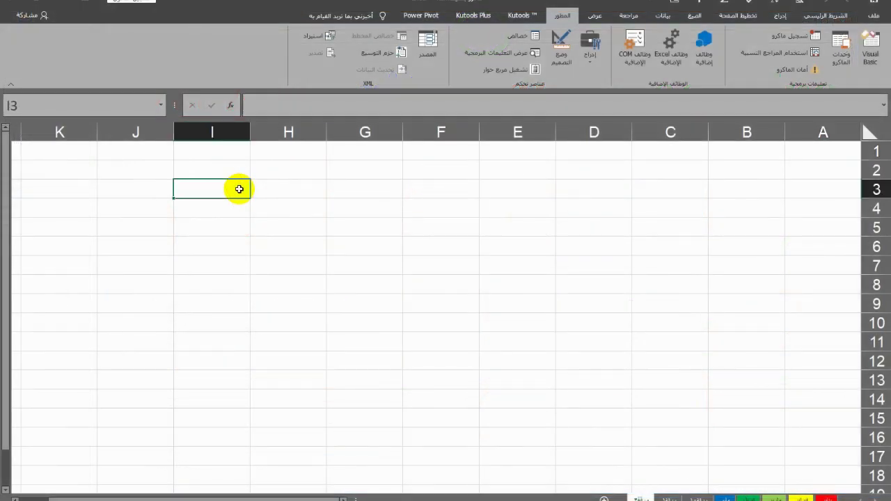
key("ctrl+v")
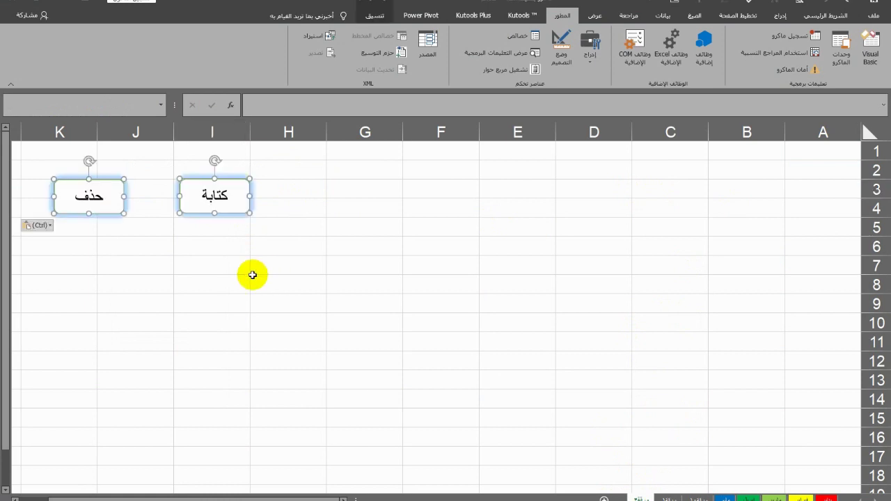
left_click(201, 263)
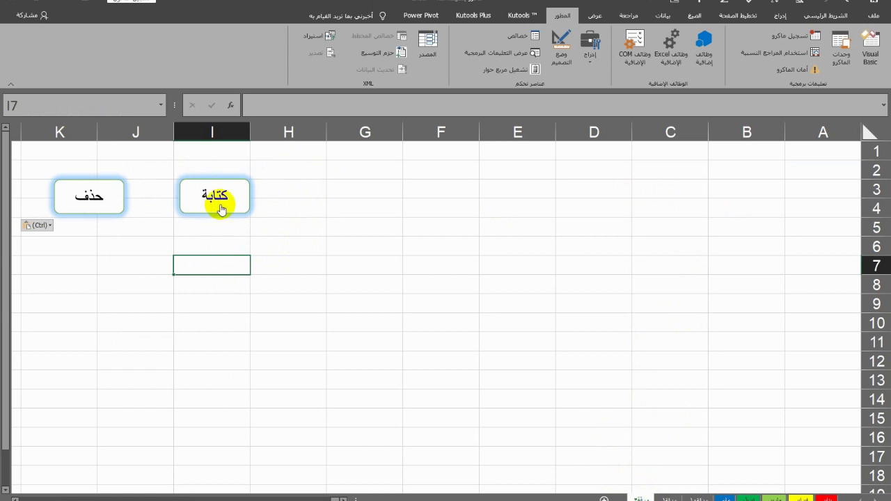
Test the copied buttons, alternately filling A5:E15 with 8888 and clearing it, ending filled.
left_click(222, 202)
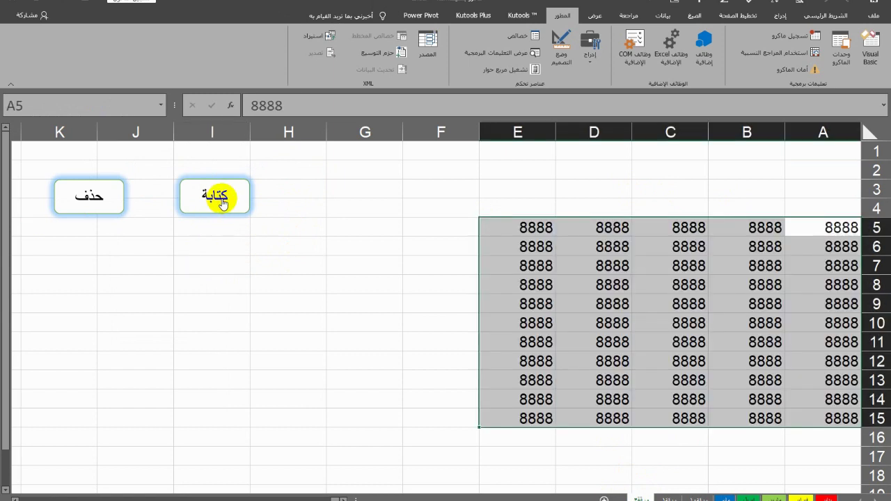
left_click(95, 197)
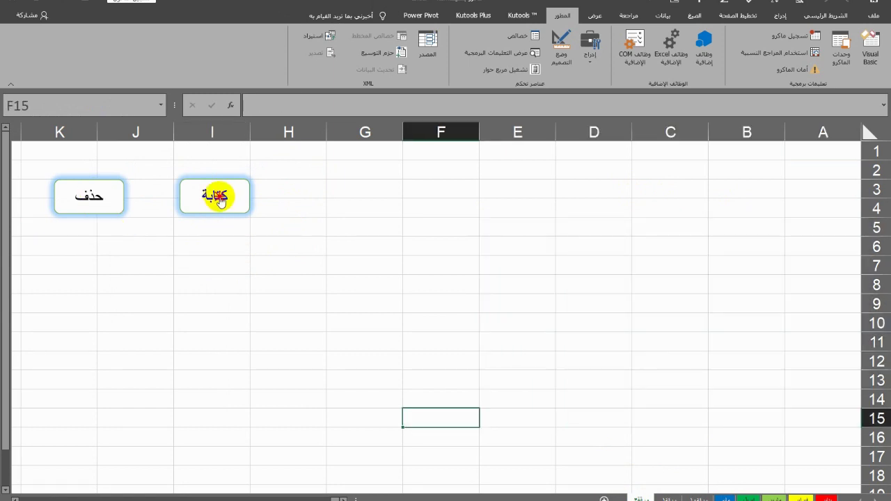
left_click(220, 200)
left_click(97, 197)
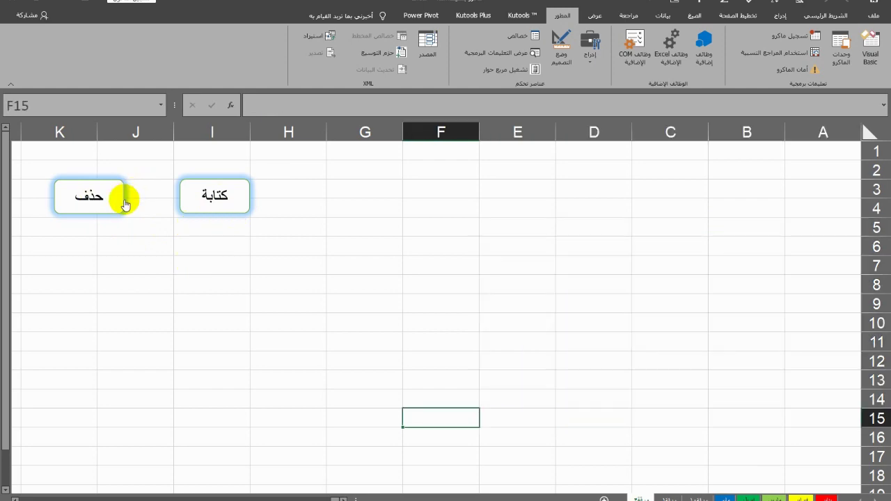
left_click(209, 197)
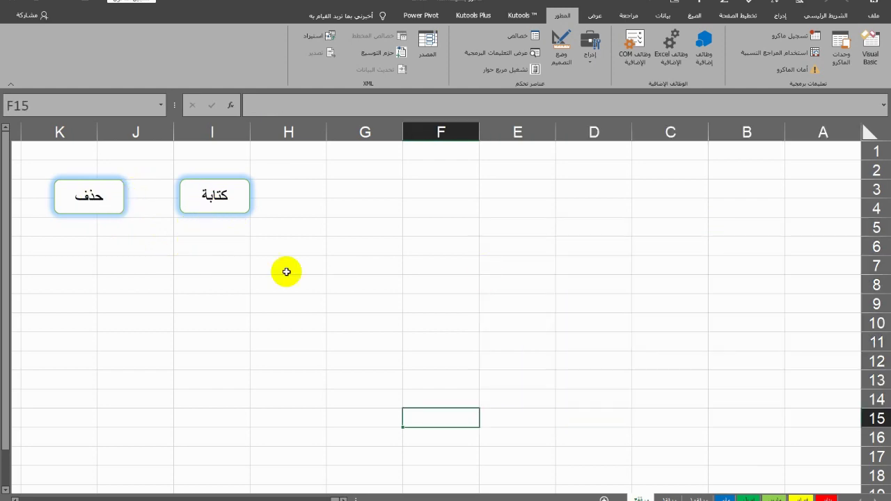